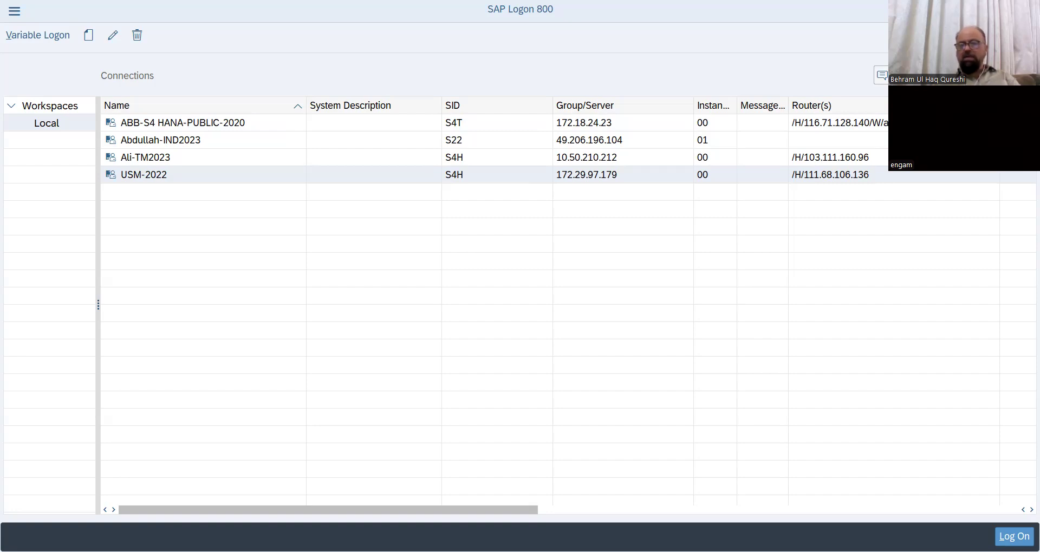
- Add a '29 apr 25' line below 'Price – 600' on the notes' last page and highlight it yellow
{"action": "left_click", "coordinate": [420, 343]}
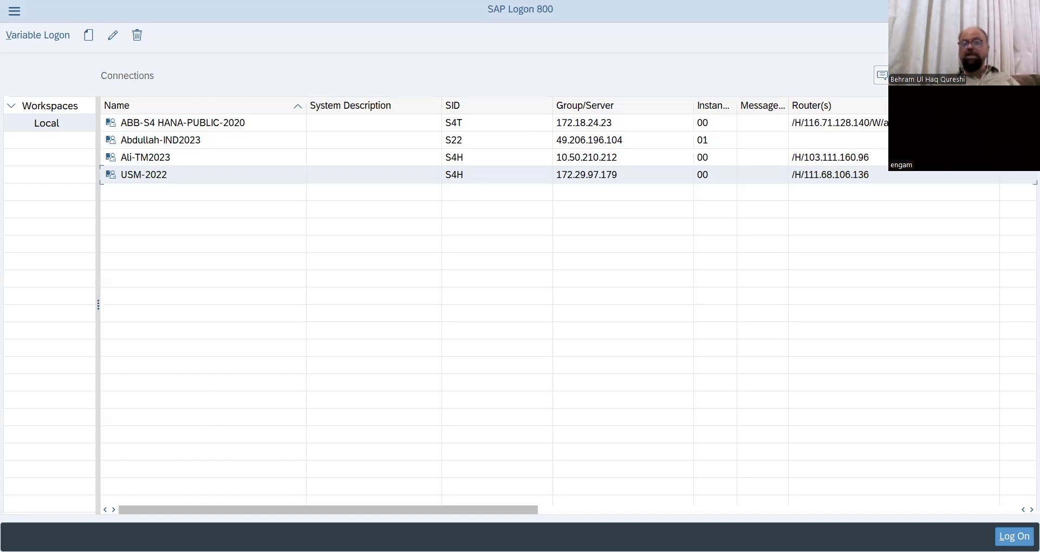
{"action": "key", "text": "alt+Tab"}
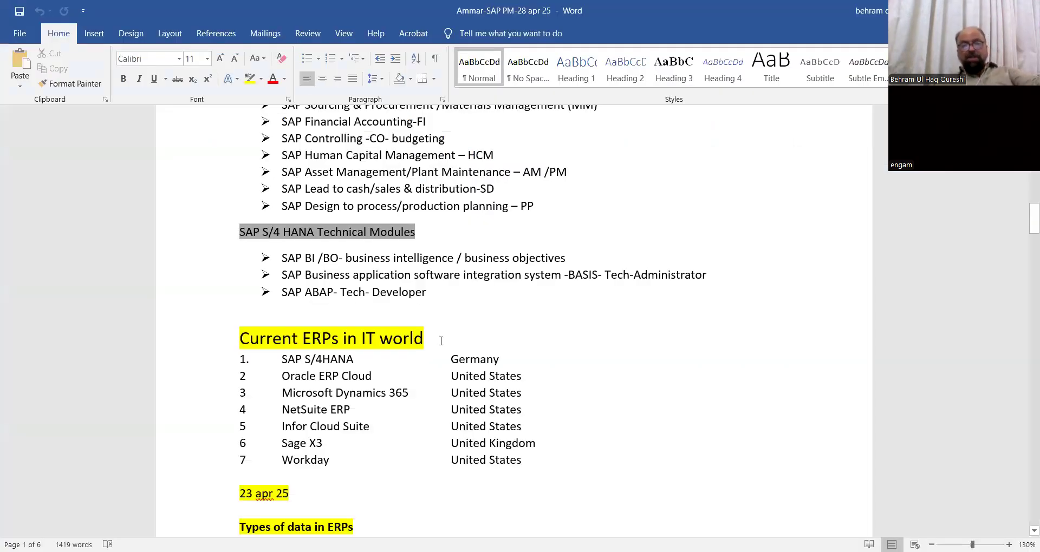
{"action": "scroll", "coordinate": [440, 341], "scroll_direction": "down", "scroll_amount": 15}
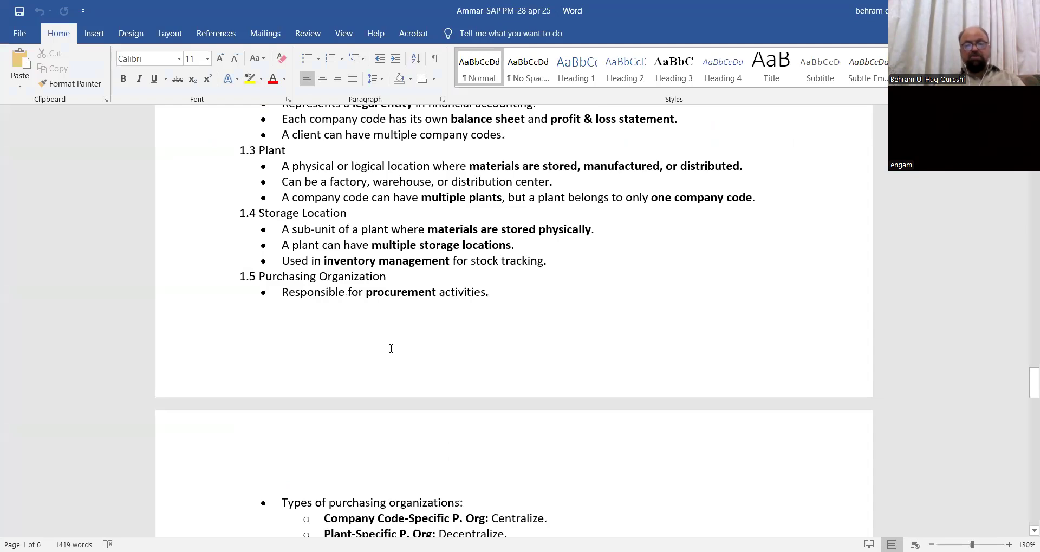
{"action": "scroll", "coordinate": [427, 365], "scroll_direction": "down", "scroll_amount": 20}
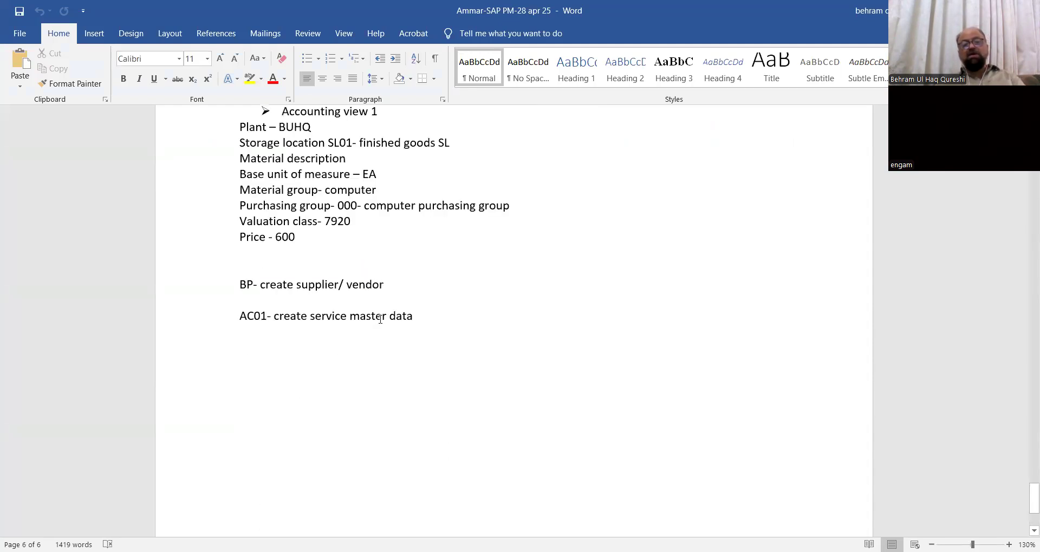
{"action": "left_click", "coordinate": [304, 236]}
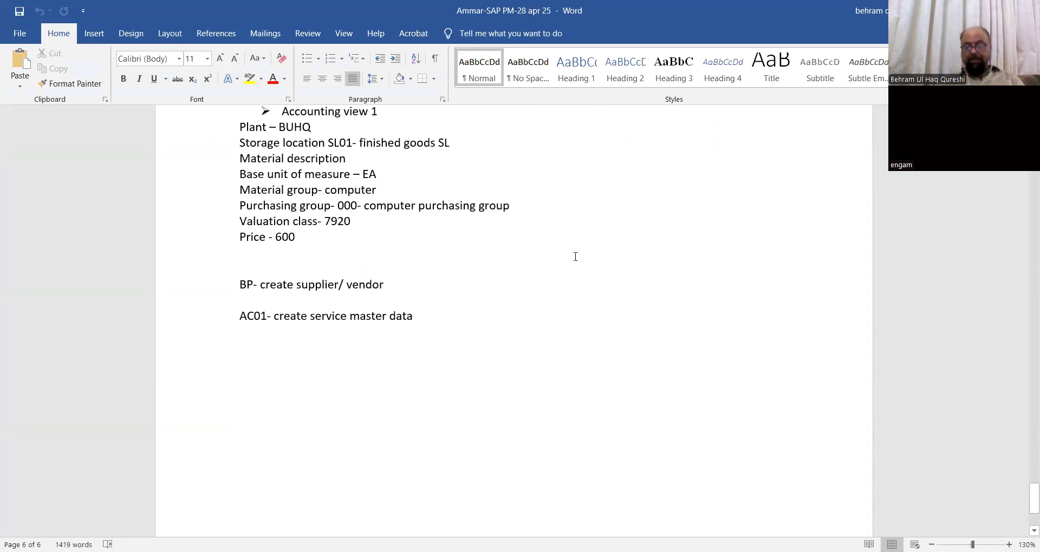
{"action": "key", "text": "Return"}
{"action": "key", "text": "Return"}
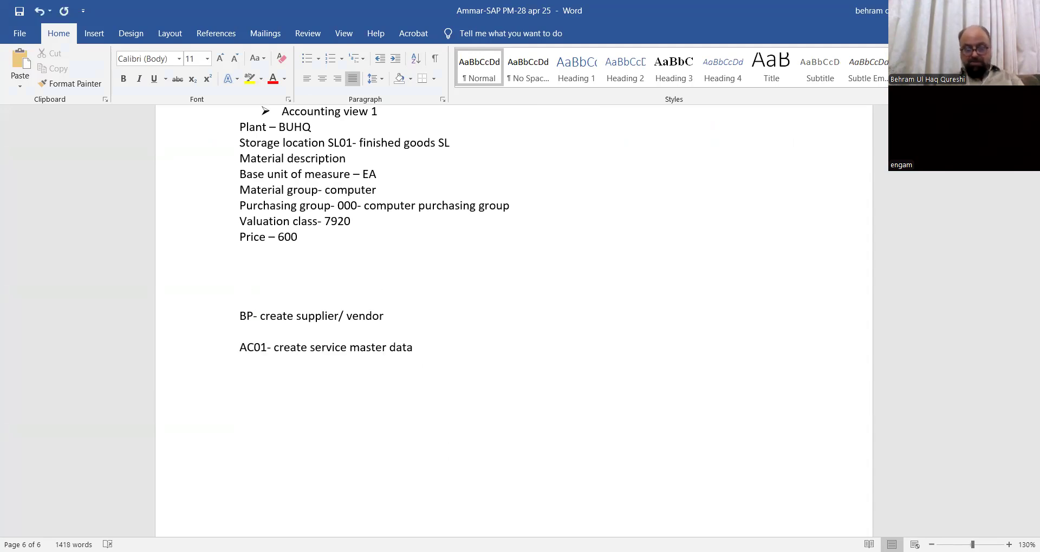
{"action": "type", "text": "29 apr"}
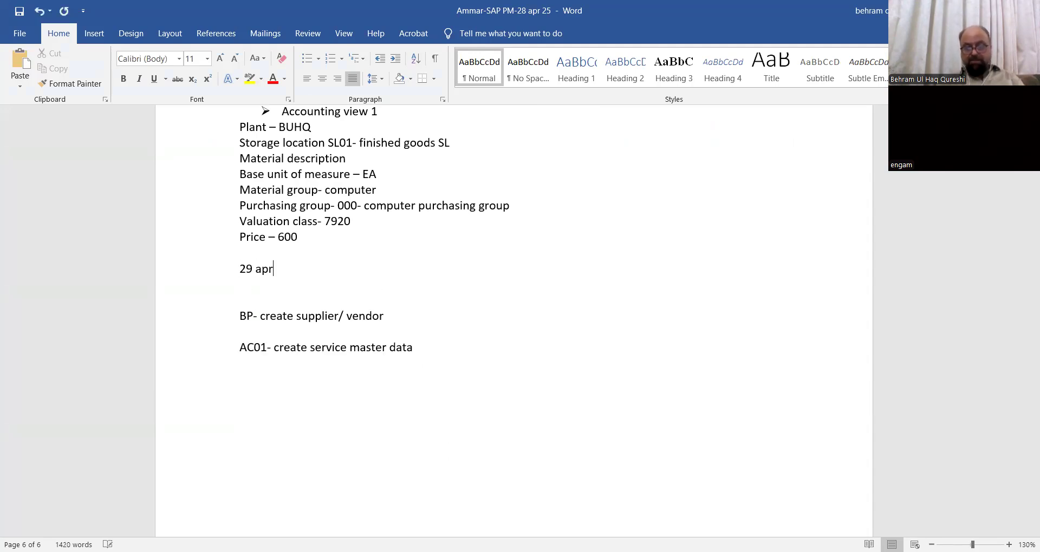
{"action": "type", "text": " 25"}
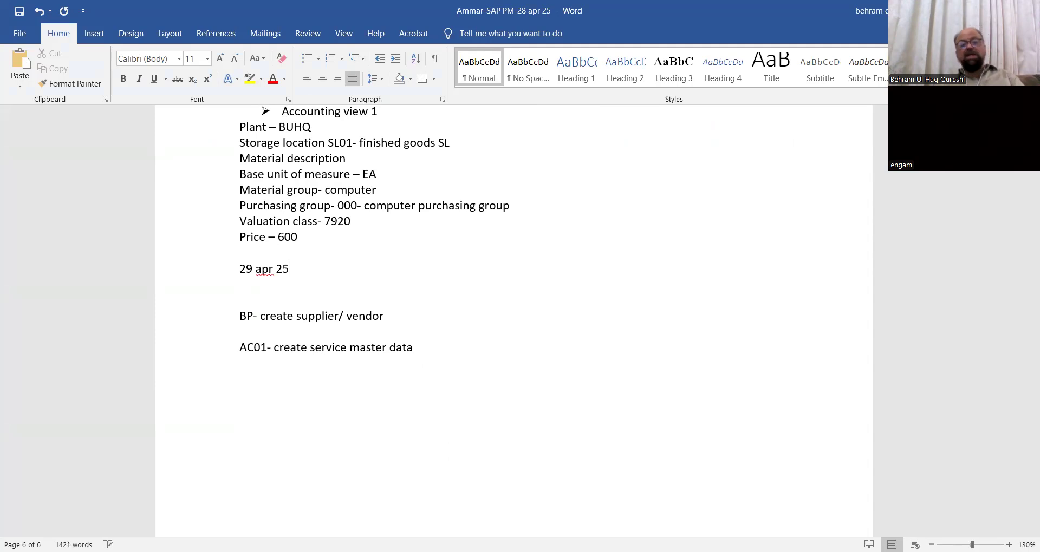
{"action": "left_click_drag", "start_coordinate": [239, 269], "coordinate": [297, 273]}
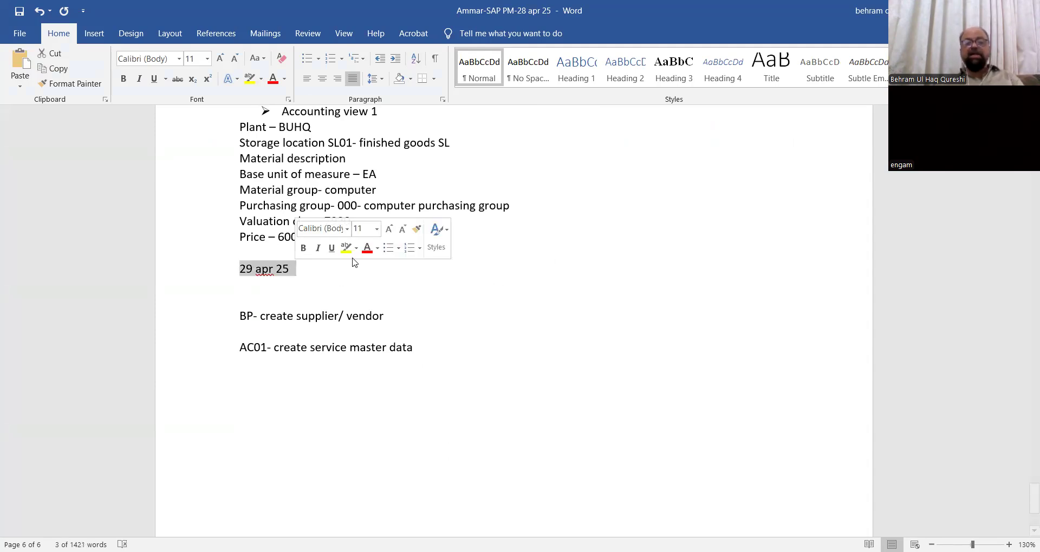
{"action": "left_click", "coordinate": [343, 249]}
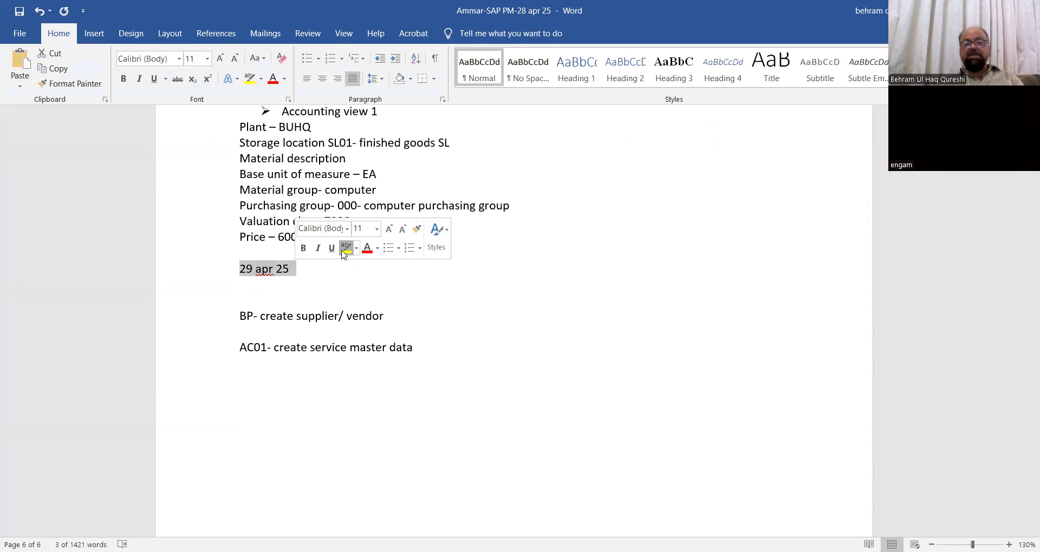
{"action": "left_click", "coordinate": [272, 300]}
- Delete the extra blank line below the date and return to the SAP Logon 800 list
{"action": "key", "text": "BackSpace"}
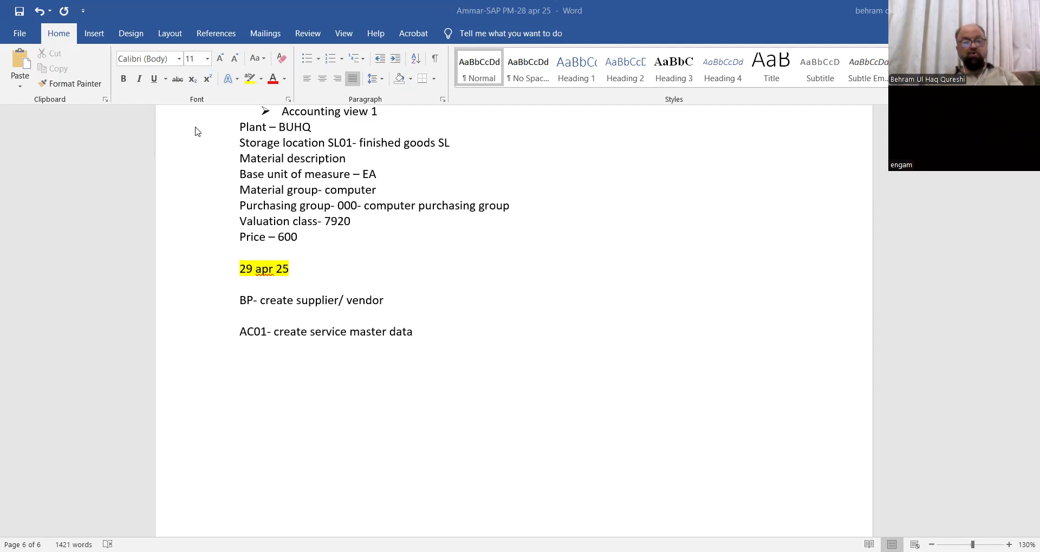
{"action": "key", "text": "alt+Tab"}
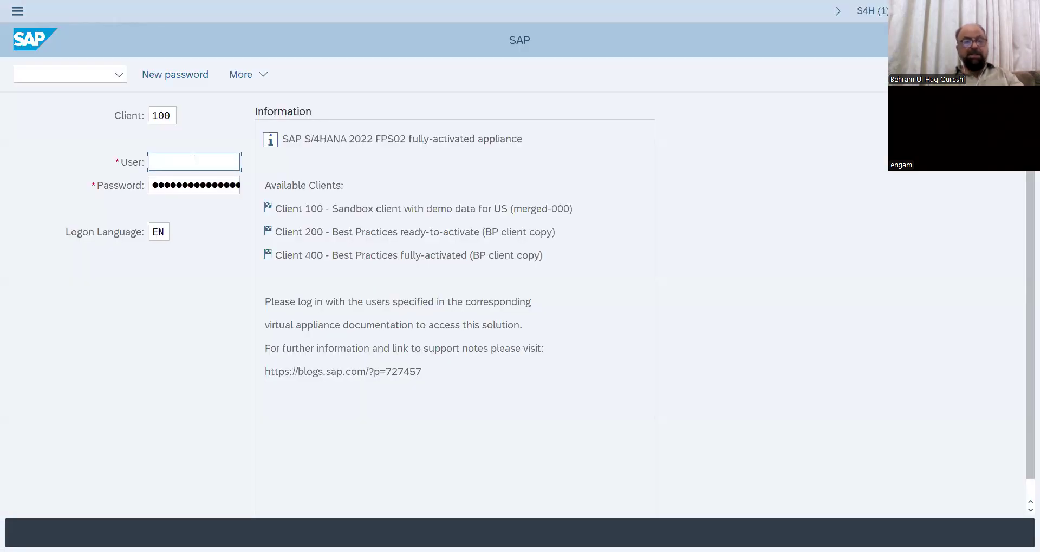
- Log on to S4H client 100 with the saved user name and the account password
{"action": "left_click", "coordinate": [193, 158]}
{"action": "left_click", "coordinate": [208, 182]}
{"action": "left_click", "coordinate": [157, 179]}
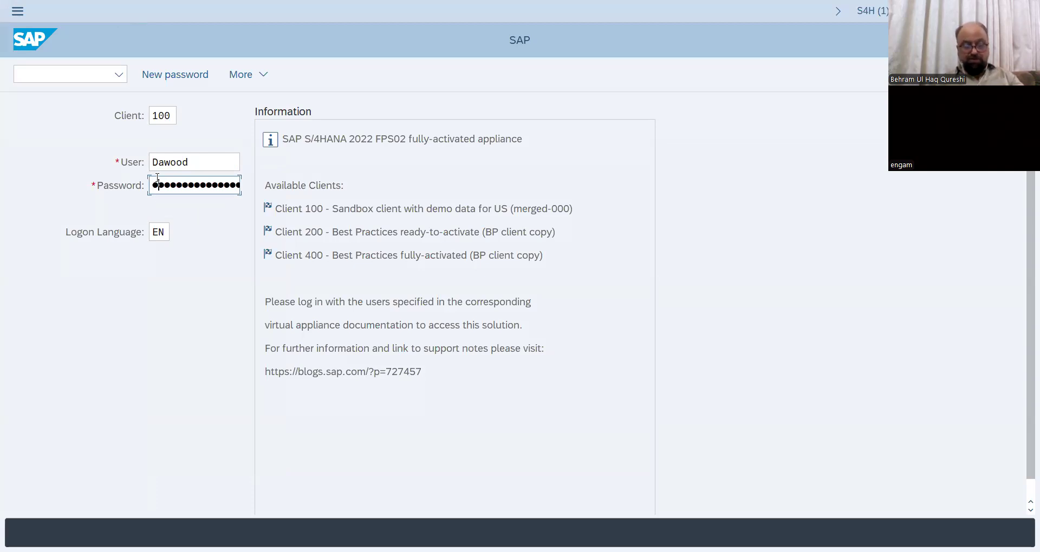
{"action": "key", "text": "Right"}
{"action": "key", "text": "Right"}
{"action": "key", "text": "Right"}
{"action": "key", "text": "Right"}
{"action": "key", "text": "Right"}
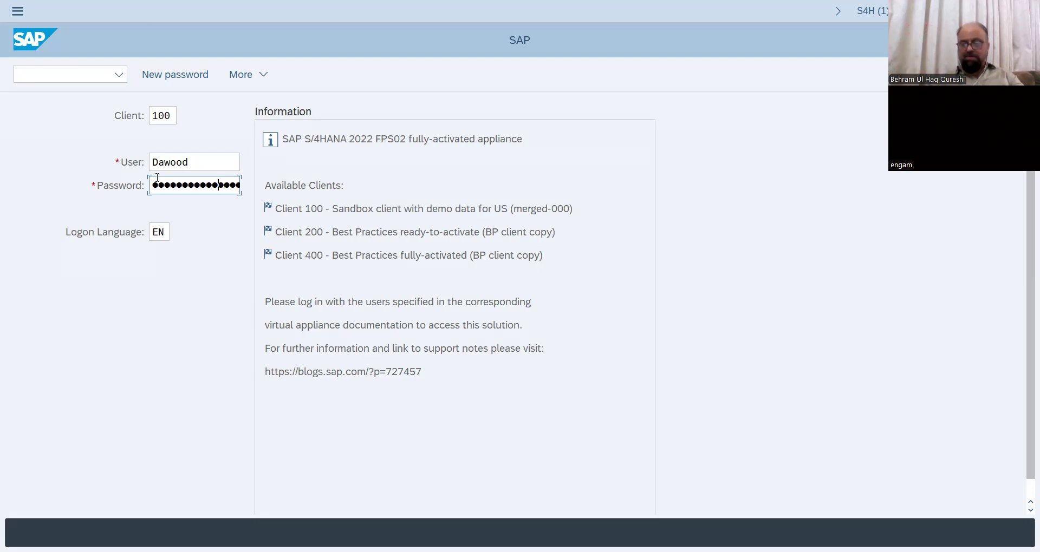
{"action": "key", "text": "Return"}
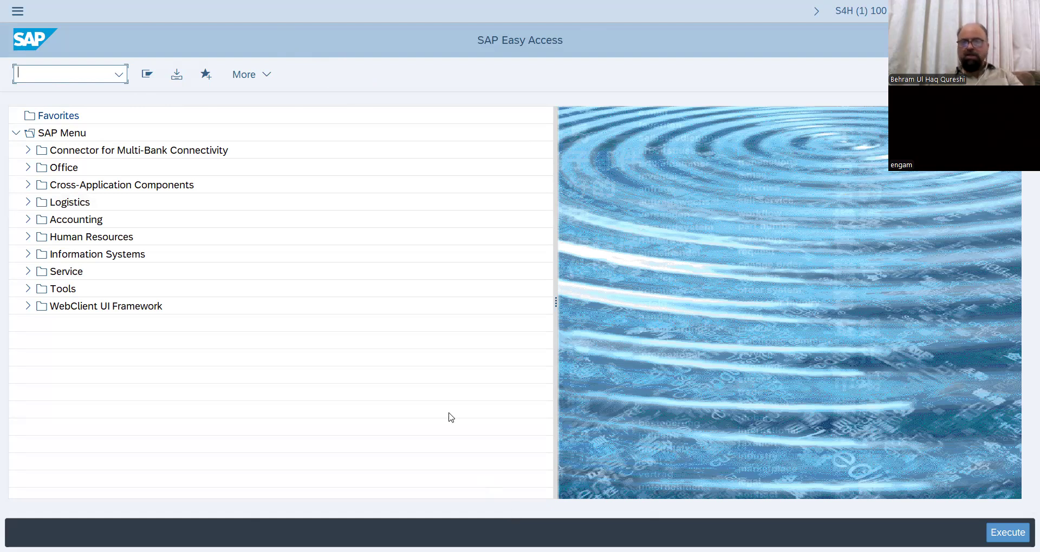
- Start transaction BP (Maintain Business Partner), then go back to the Word notes
{"action": "left_click", "coordinate": [74, 75]}
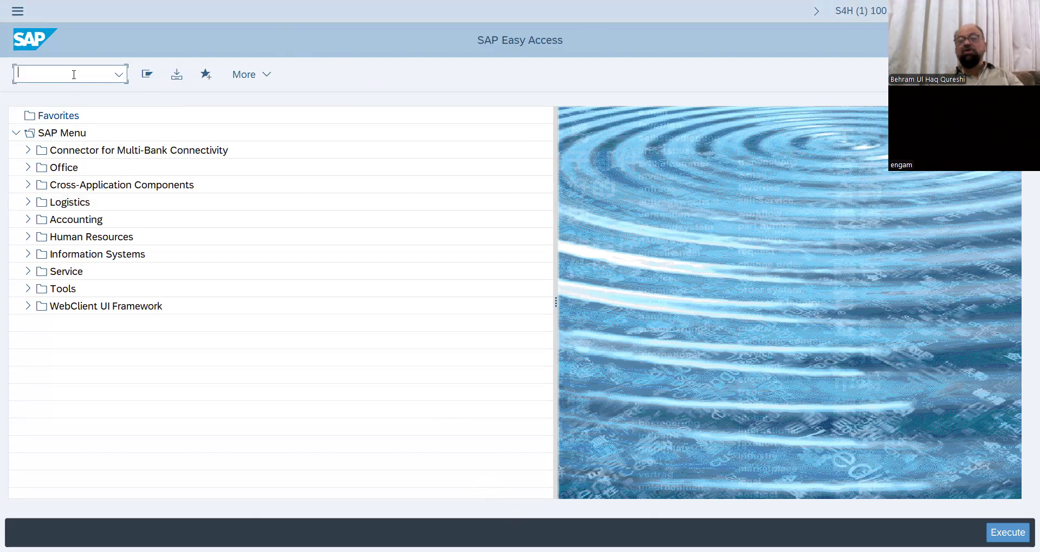
{"action": "type", "text": "BP"}
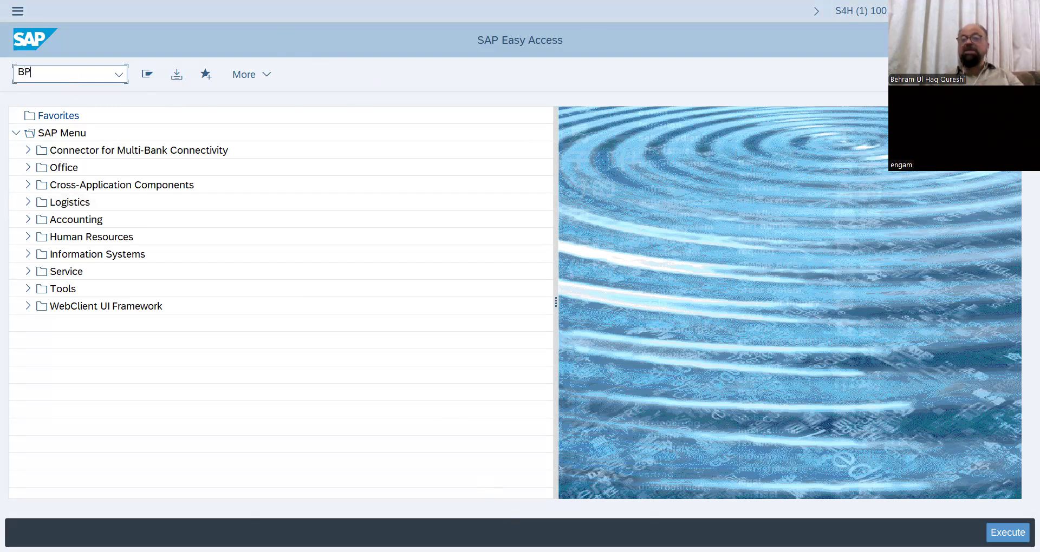
{"action": "key", "text": "Return"}
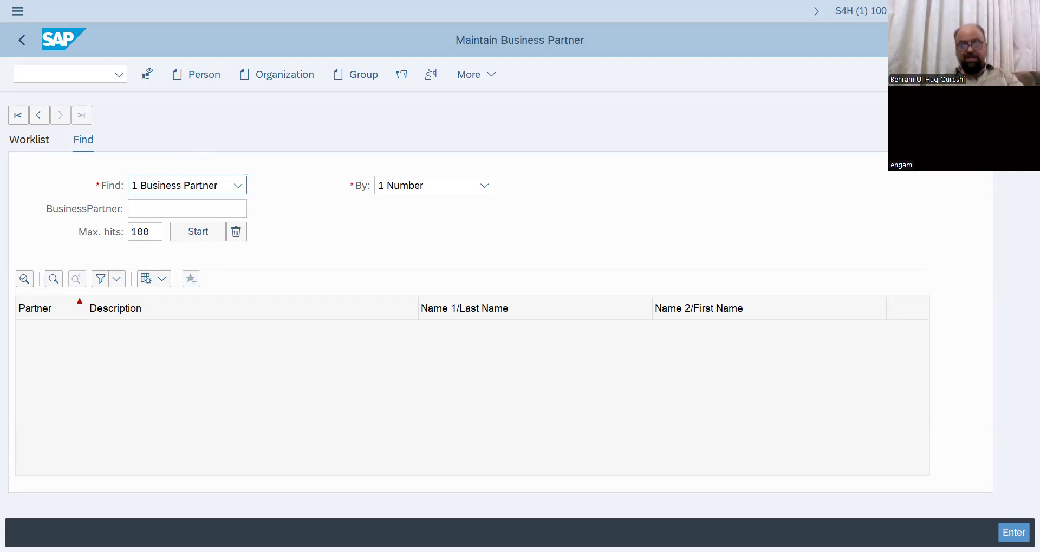
{"action": "key", "text": "alt+Tab"}
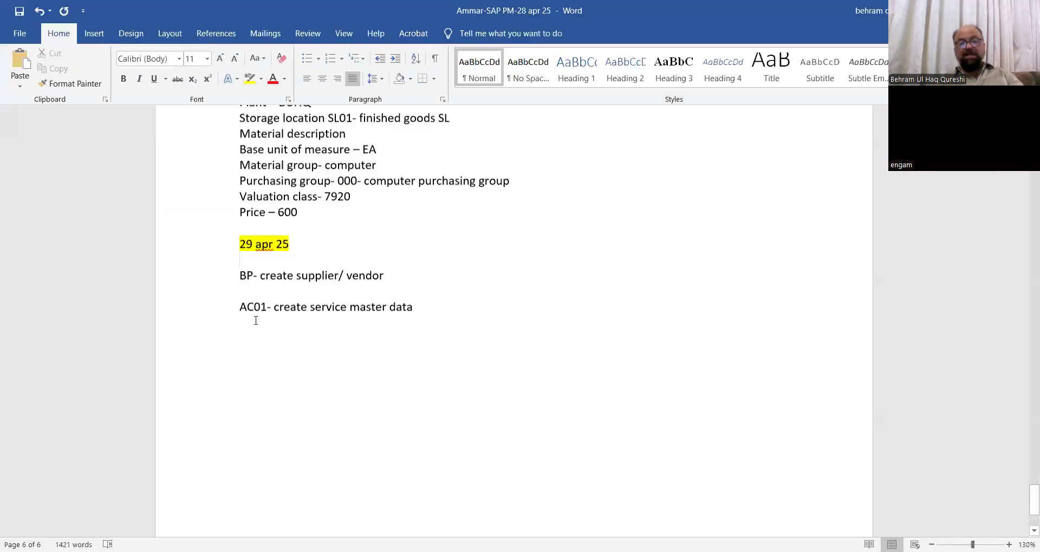
- Correct the service master data code from AC01 to AC03 and return to SAP
{"action": "scroll", "coordinate": [333, 164], "scroll_direction": "down", "scroll_amount": 3}
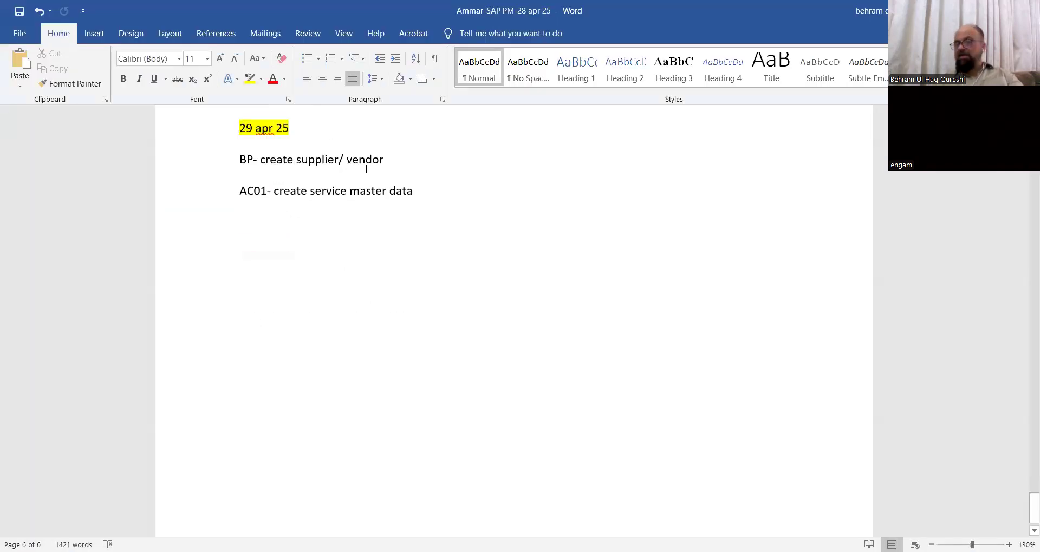
{"action": "left_click", "coordinate": [267, 191]}
{"action": "key", "text": "BackSpace"}
{"action": "type", "text": "3"}
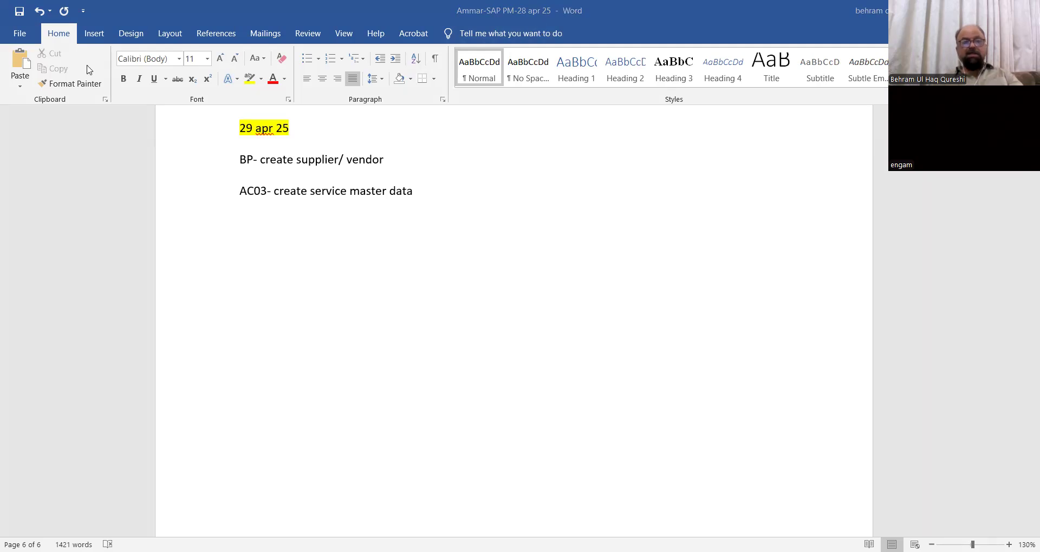
{"action": "key", "text": "alt+Tab"}
{"action": "key", "text": "F3"}
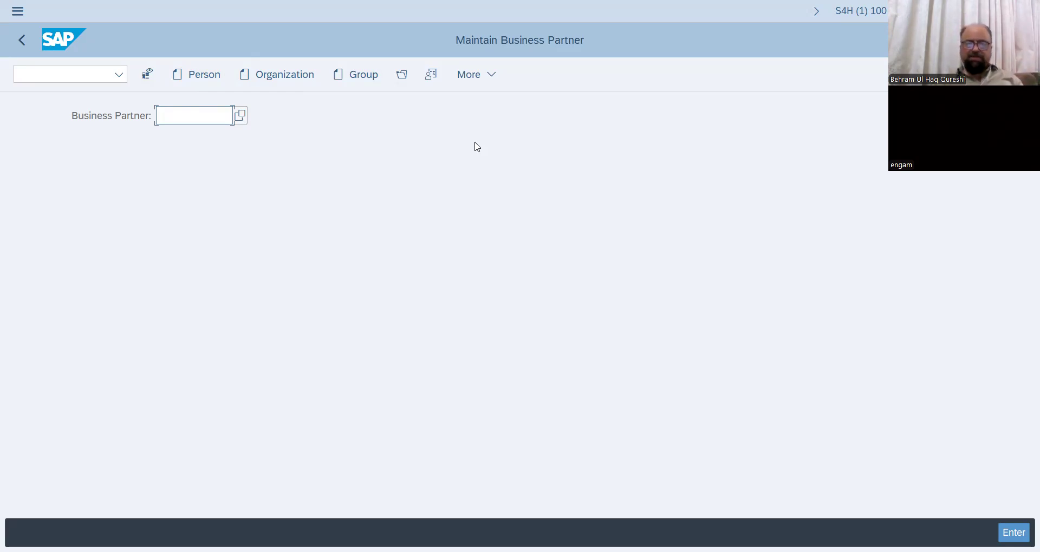
- Start a new person business partner in role 000000 Business Partner (Gen.)
{"action": "left_click", "coordinate": [202, 74]}
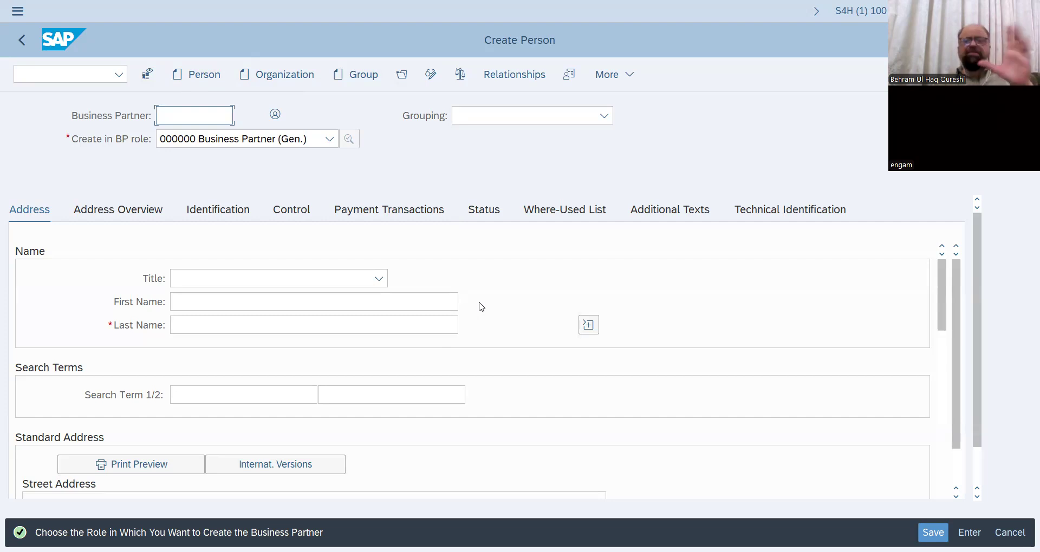
{"action": "left_click", "coordinate": [387, 301]}
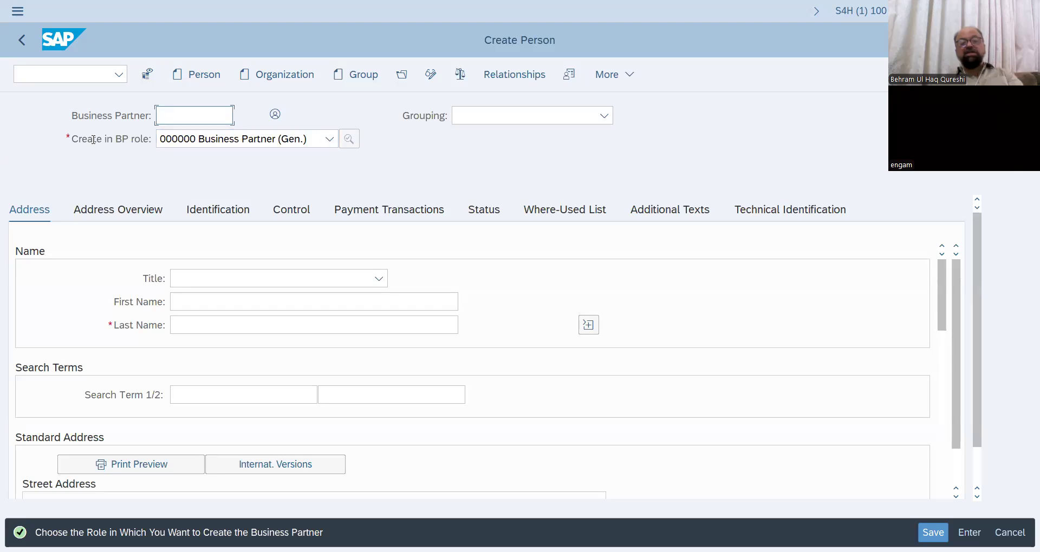
{"action": "left_click", "coordinate": [330, 139]}
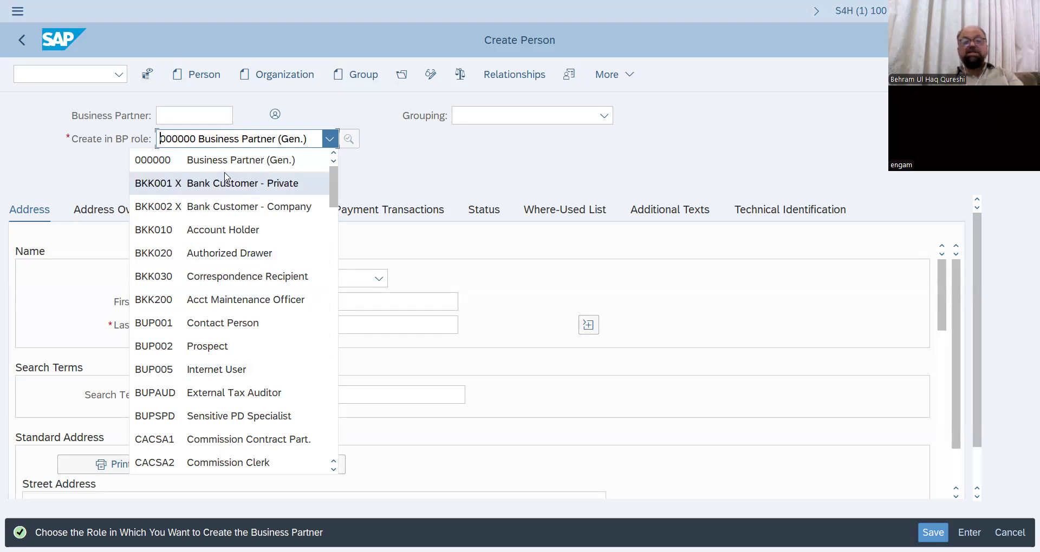
{"action": "left_click", "coordinate": [357, 176]}
{"action": "left_click", "coordinate": [362, 302]}
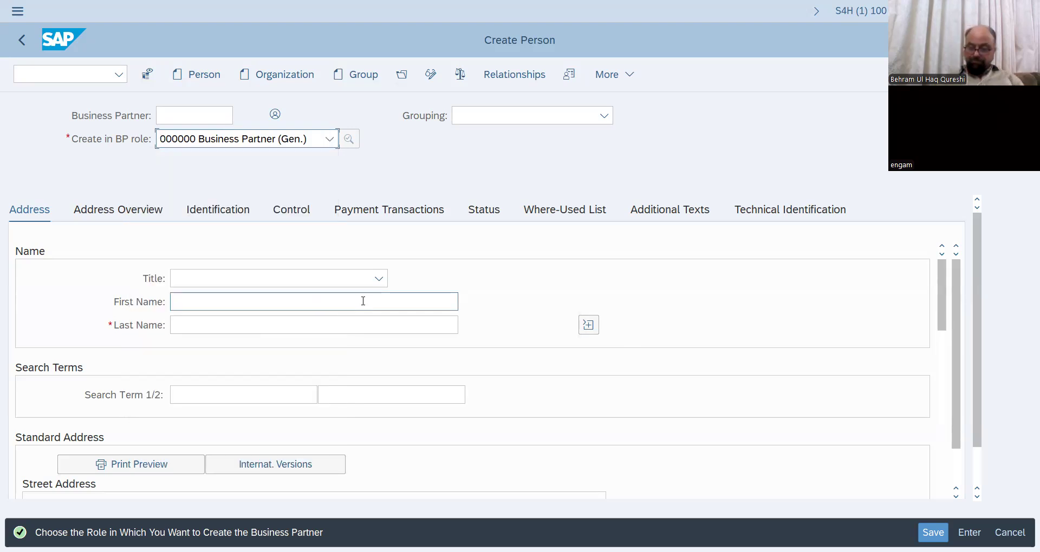
{"action": "left_click", "coordinate": [426, 321]}
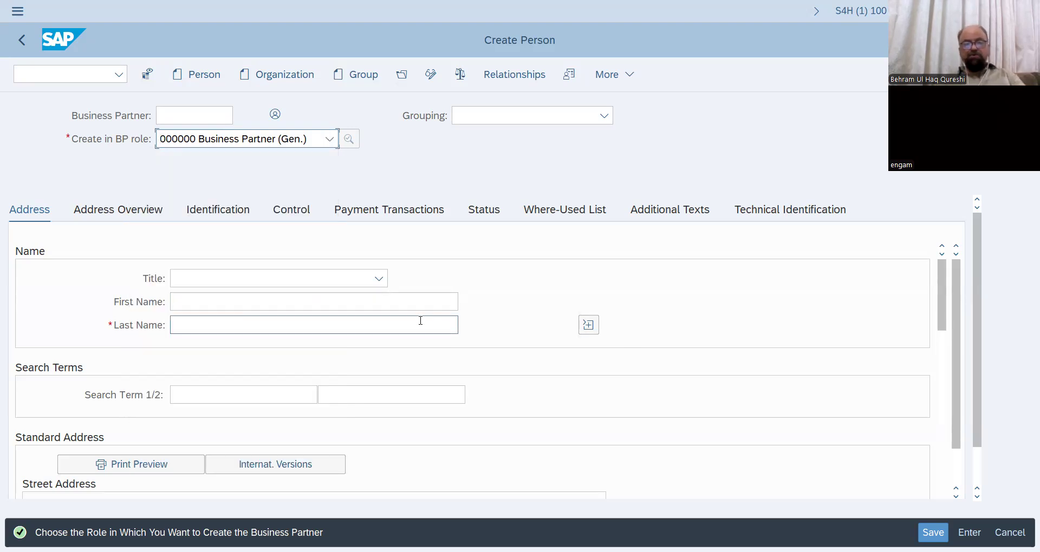
{"action": "left_click", "coordinate": [380, 278]}
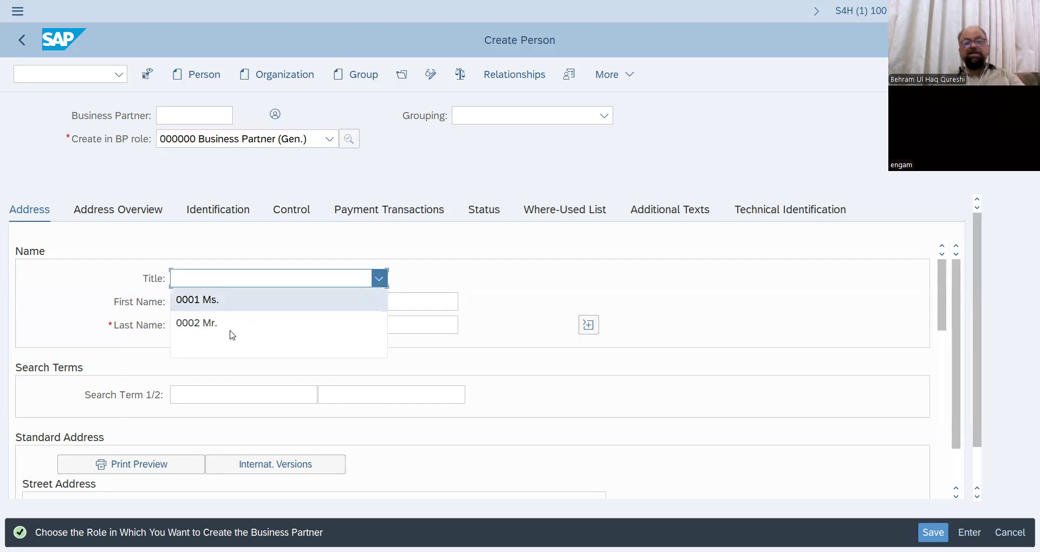
- Enter title 0002 Mr., the person's first and last name, and search term 009
{"action": "left_click", "coordinate": [217, 324]}
{"action": "left_click", "coordinate": [226, 303]}
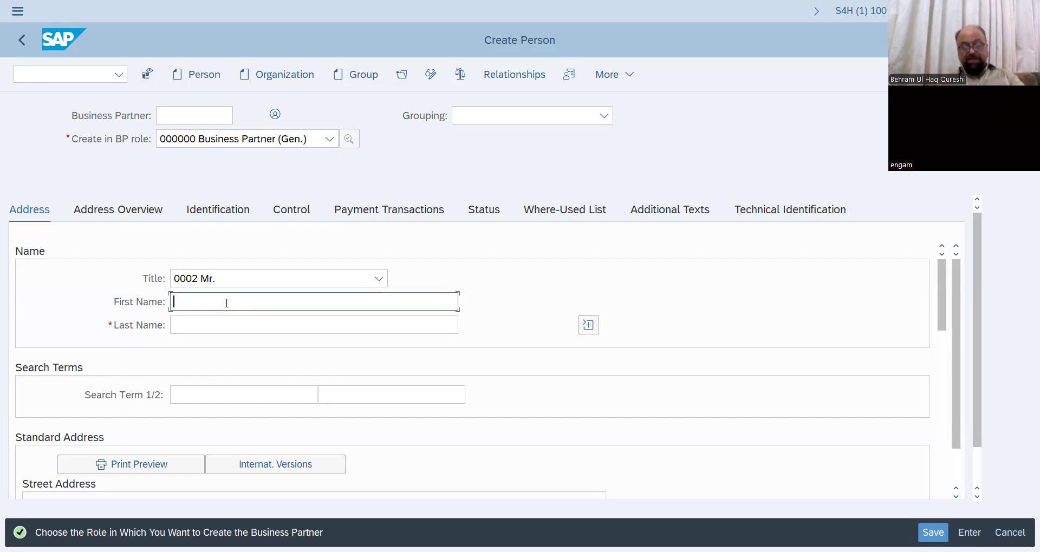
{"action": "type", "text": "B"}
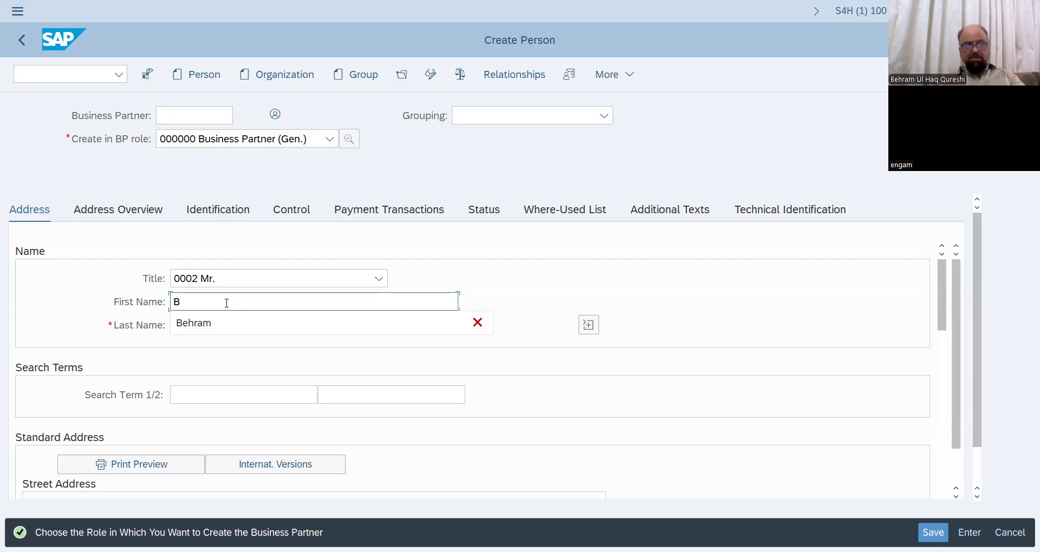
{"action": "key", "text": "BackSpace"}
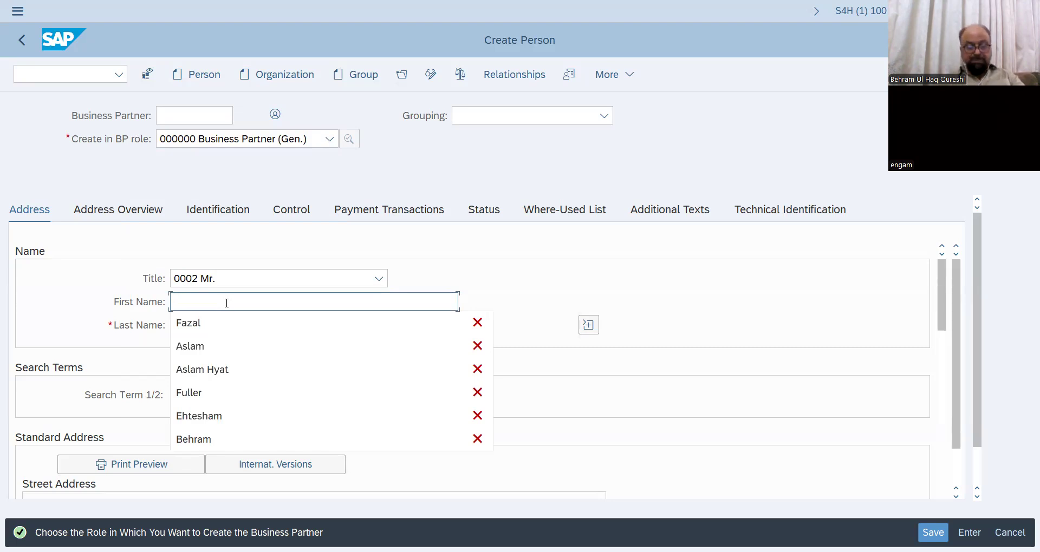
{"action": "left_click", "coordinate": [203, 326]}
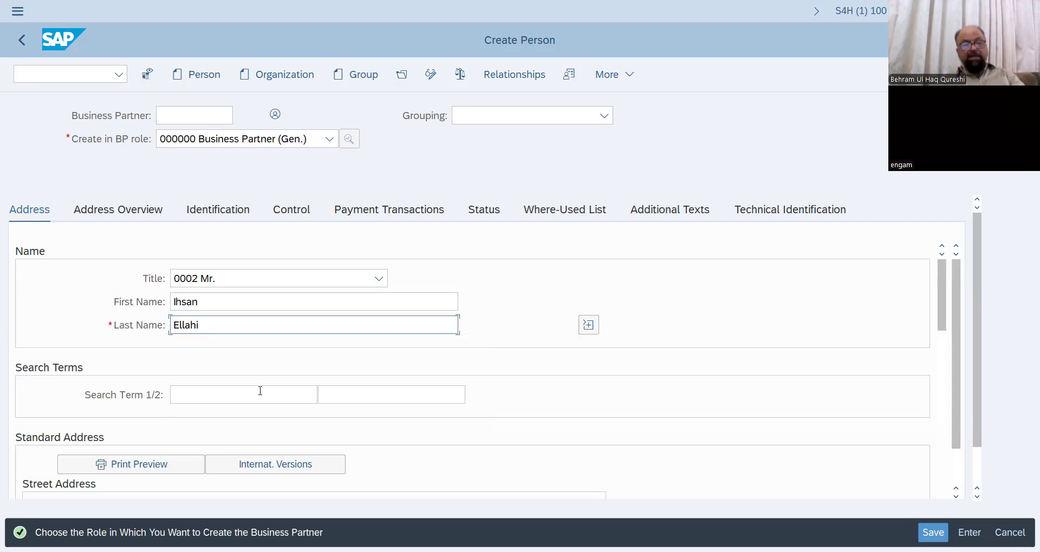
{"action": "left_click", "coordinate": [186, 392]}
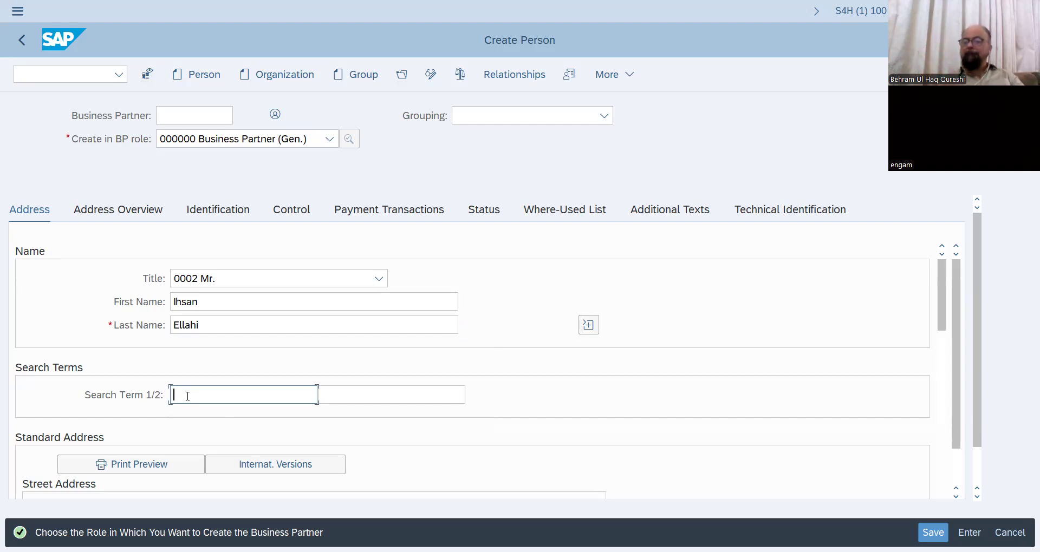
{"action": "type", "text": "000"}
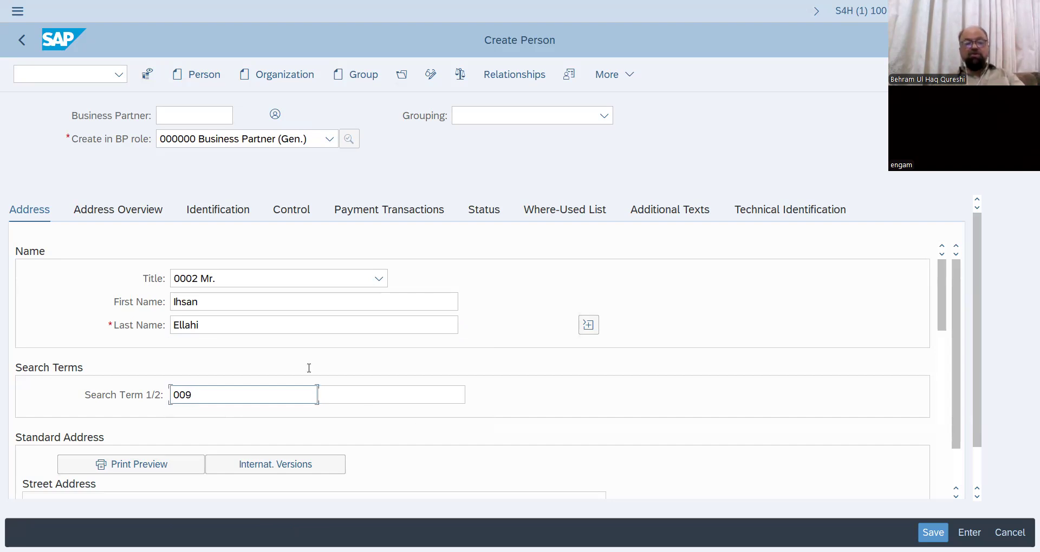
- Open the Country/Region key value list, widen its key column and start a Find
{"action": "scroll", "coordinate": [309, 368], "scroll_direction": "down", "scroll_amount": 5}
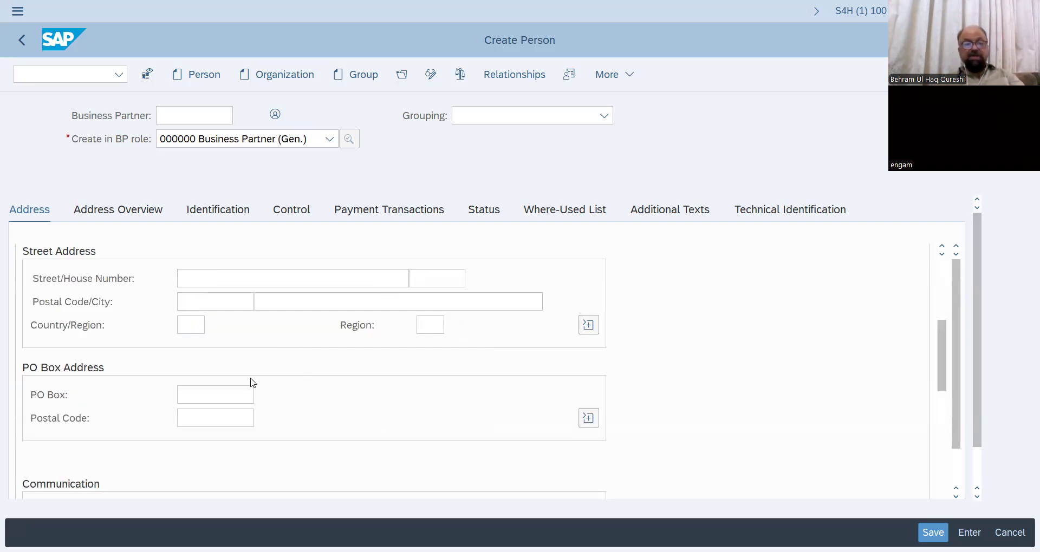
{"action": "left_click", "coordinate": [201, 326]}
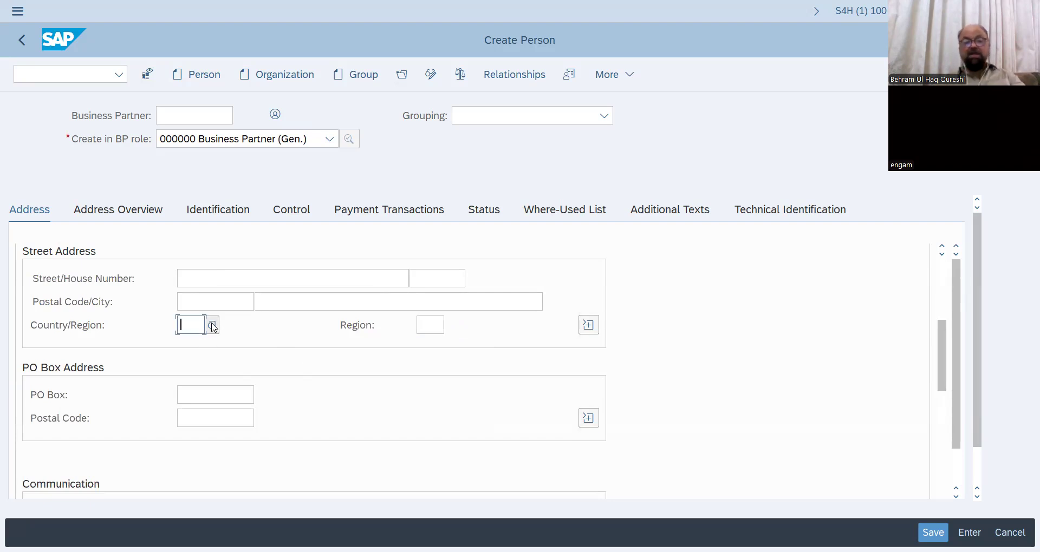
{"action": "left_click", "coordinate": [213, 326]}
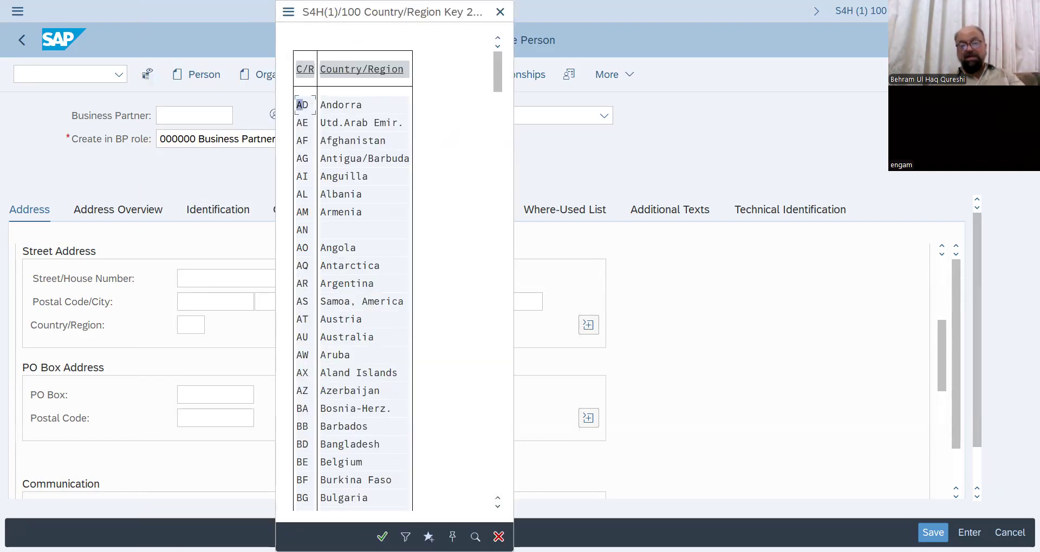
{"action": "left_click", "coordinate": [452, 537]}
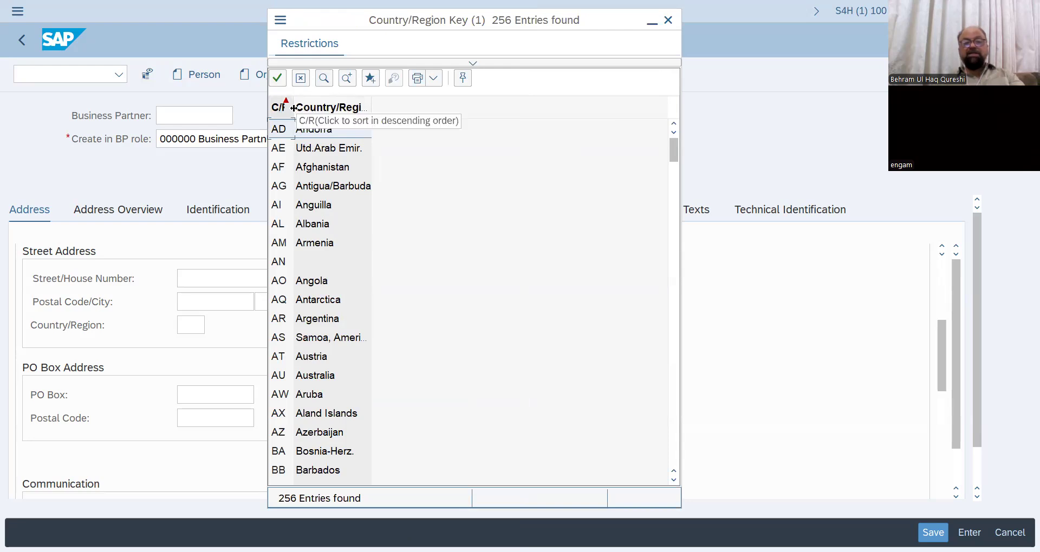
{"action": "left_click_drag", "start_coordinate": [291, 108], "coordinate": [340, 108]}
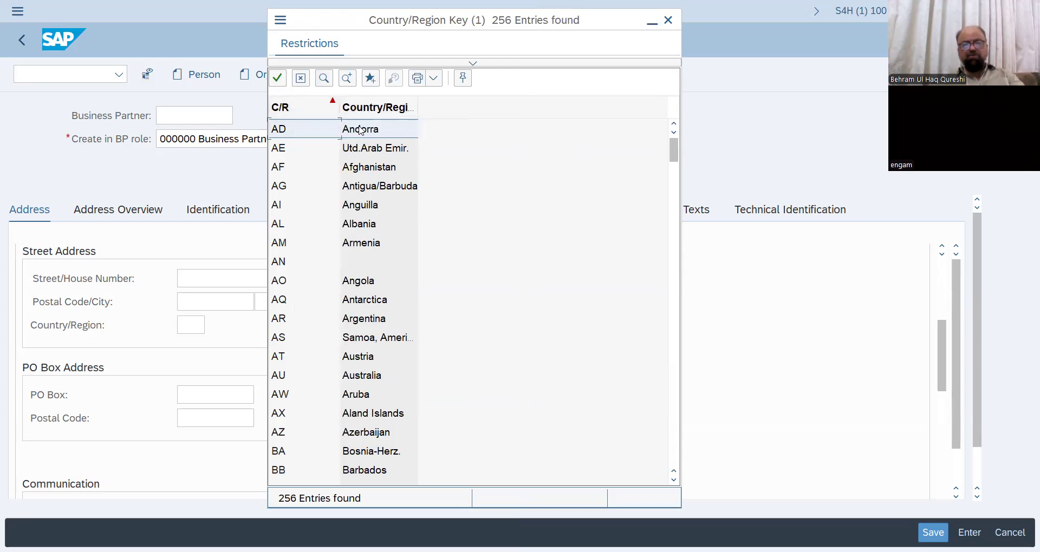
{"action": "left_click", "coordinate": [329, 85]}
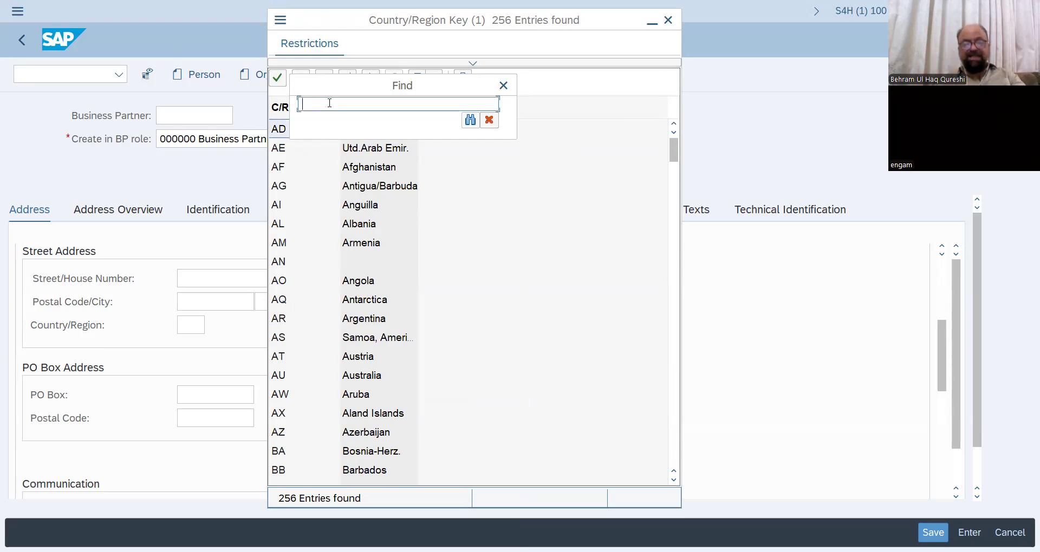
- Search the country list for Germany, Pakistan and Saudi Arabia
{"action": "type", "text": "germany"}
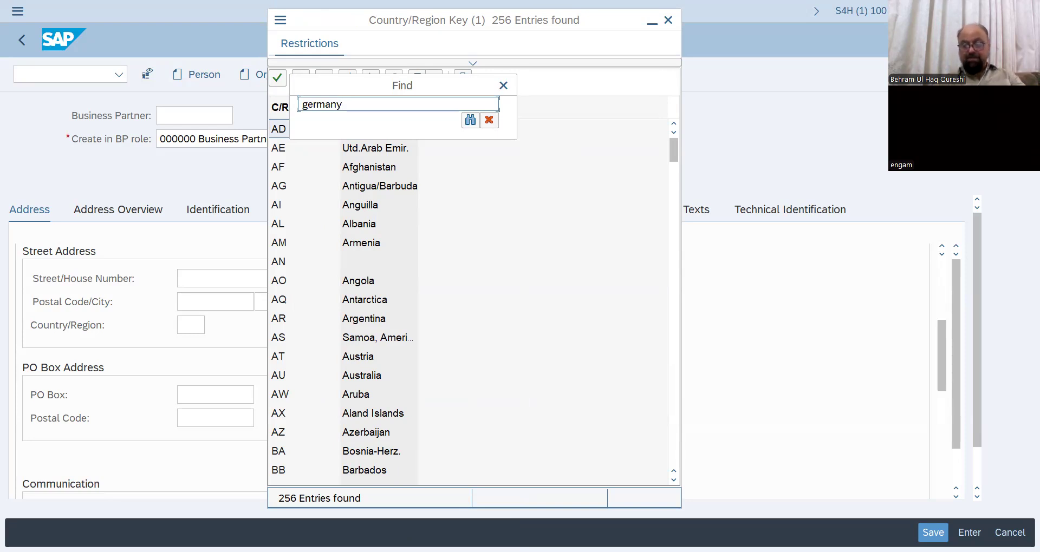
{"action": "key", "text": "Return"}
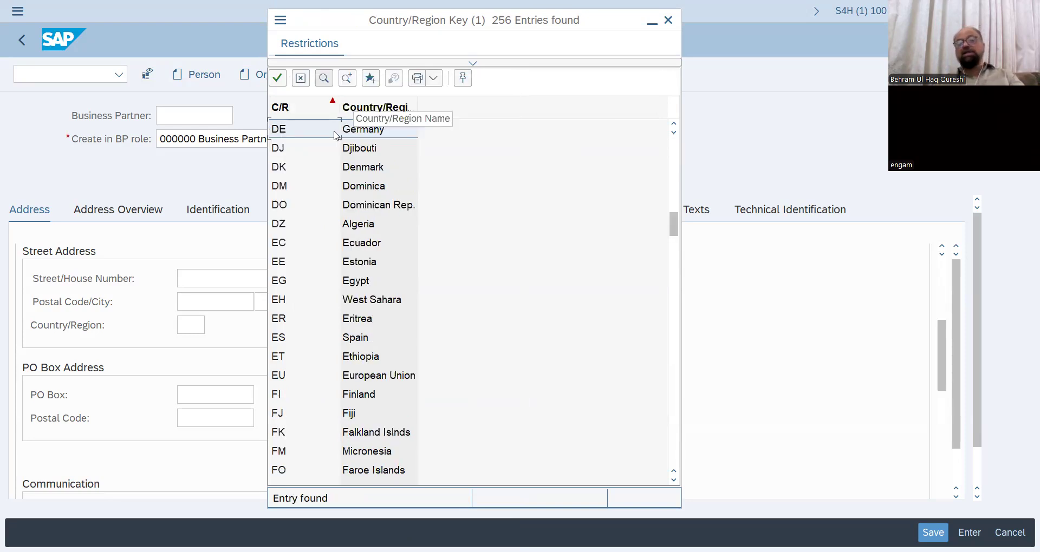
{"action": "left_click", "coordinate": [324, 82]}
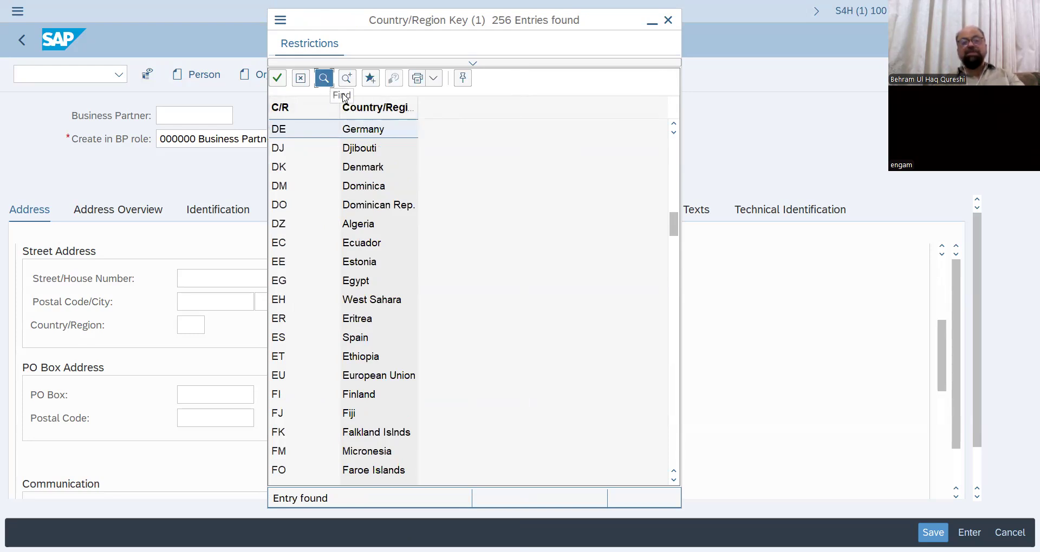
{"action": "left_click", "coordinate": [352, 101]}
{"action": "key", "text": "BackSpace"}
{"action": "key", "text": "BackSpace"}
{"action": "key", "text": "BackSpace"}
{"action": "key", "text": "BackSpace"}
{"action": "key", "text": "BackSpace"}
{"action": "key", "text": "BackSpace"}
{"action": "key", "text": "BackSpace"}
{"action": "type", "text": "pakistan"}
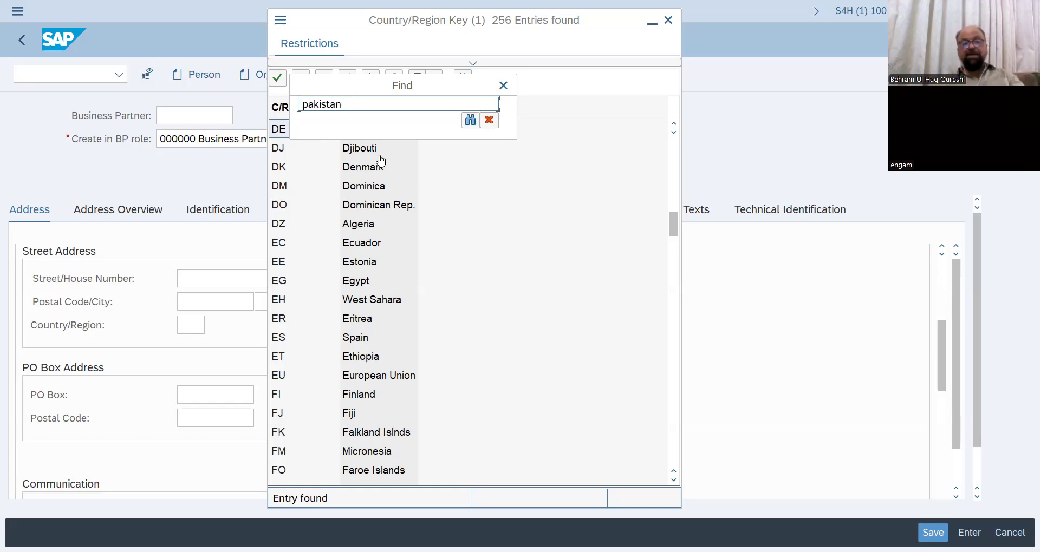
{"action": "key", "text": "Return"}
{"action": "left_click", "coordinate": [324, 79]}
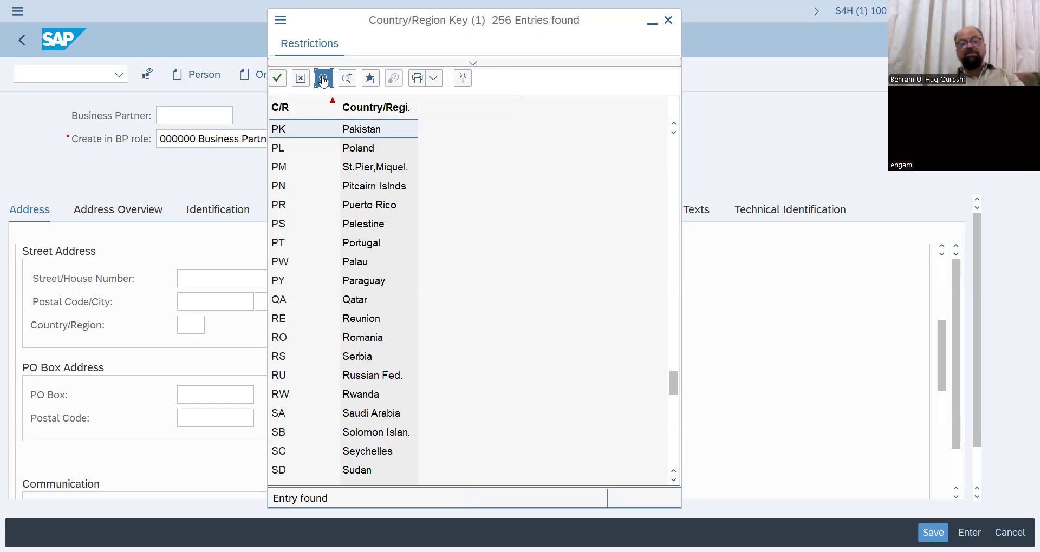
{"action": "key", "text": "BackSpace"}
{"action": "key", "text": "BackSpace"}
{"action": "key", "text": "BackSpace"}
{"action": "key", "text": "BackSpace"}
{"action": "key", "text": "BackSpace"}
{"action": "key", "text": "BackSpace"}
{"action": "key", "text": "BackSpace"}
{"action": "key", "text": "BackSpace"}
{"action": "type", "text": "saudi"}
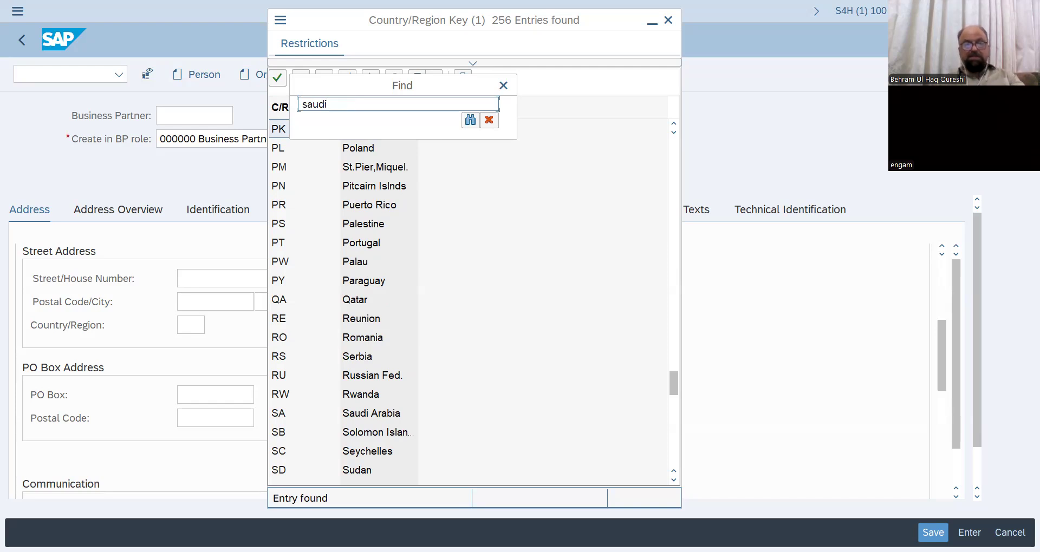
{"action": "key", "text": "Return"}
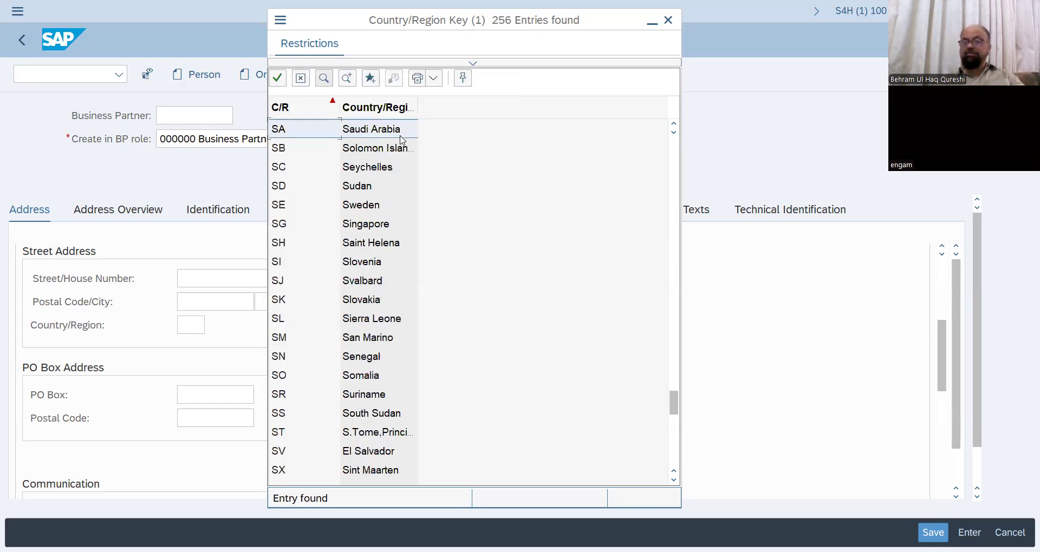
{"action": "left_click", "coordinate": [324, 79]}
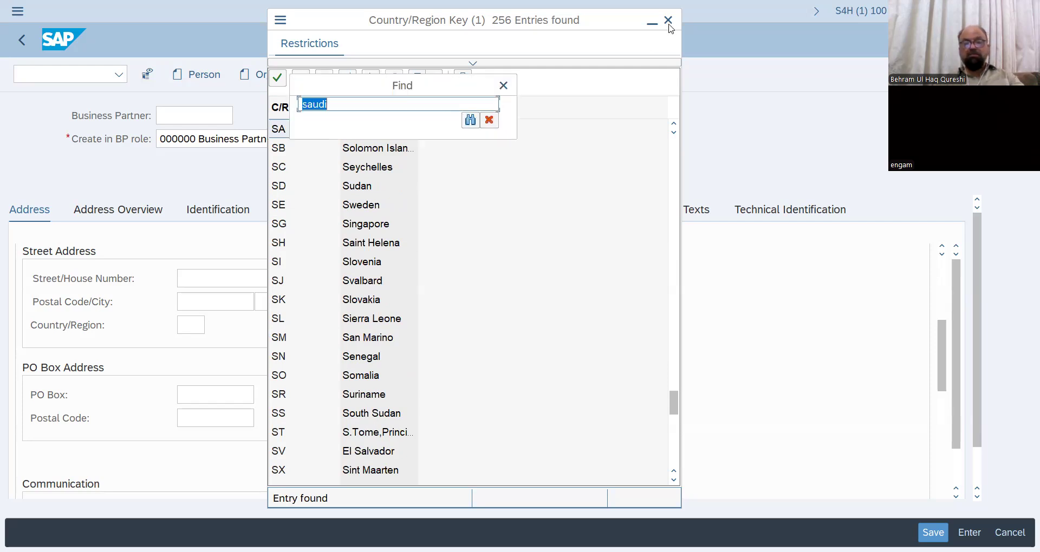
- Close the country list and set the address Country/Region to DE
{"action": "key", "text": "Escape"}
{"action": "key", "text": "Escape"}
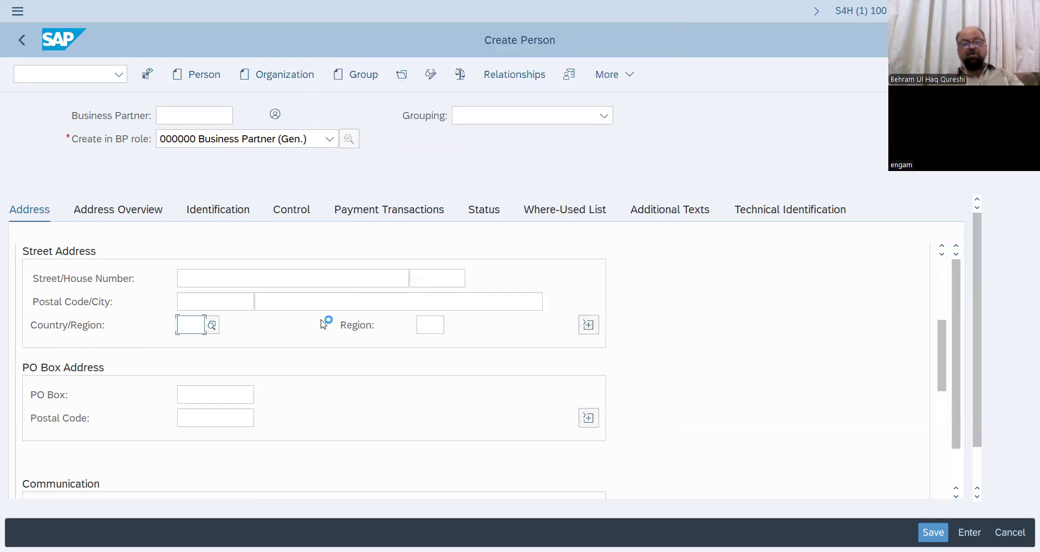
{"action": "type", "text": "DE"}
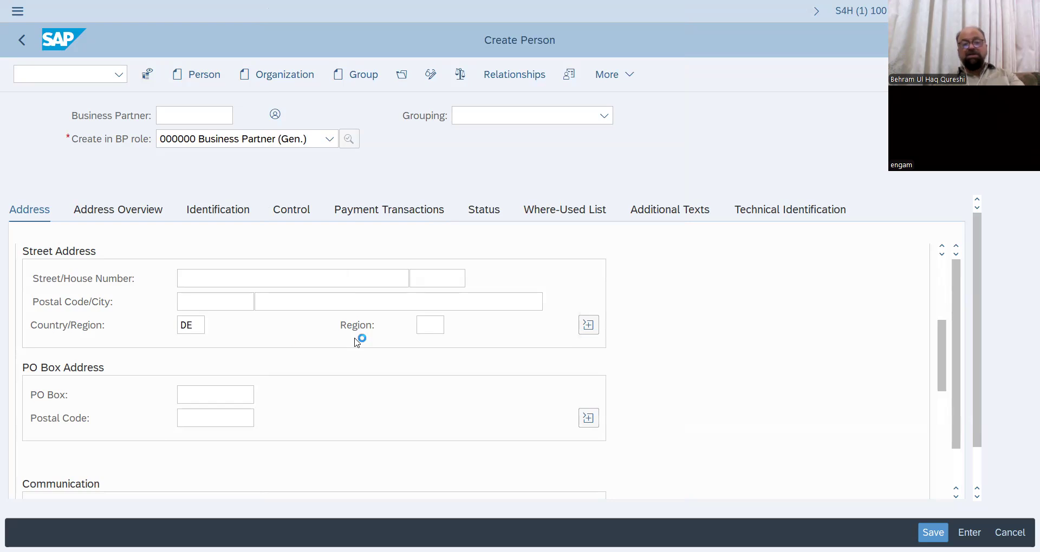
{"action": "key", "text": "Return"}
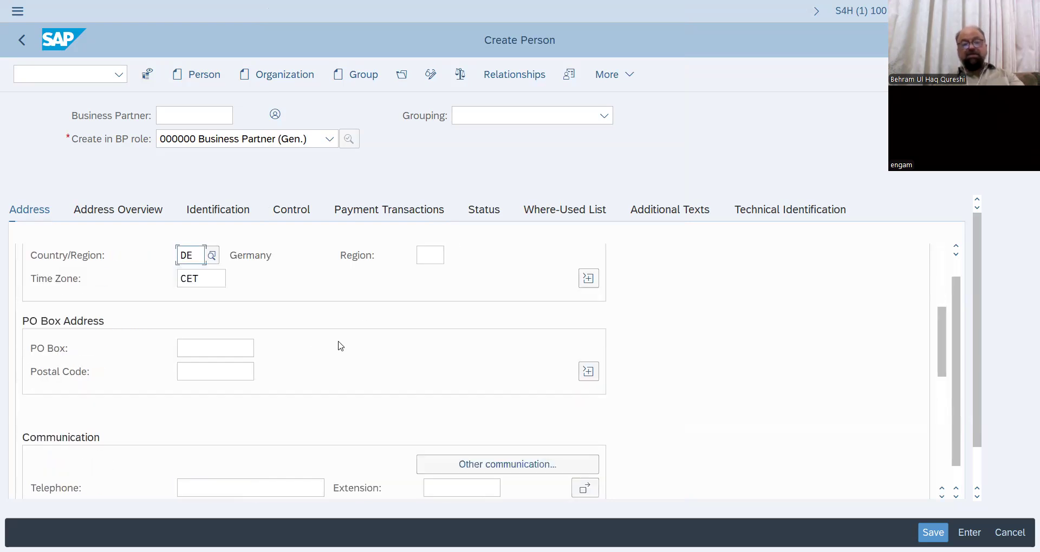
- Check the CET time zone list, then choose region 02 Hamburg
{"action": "left_click", "coordinate": [208, 396]}
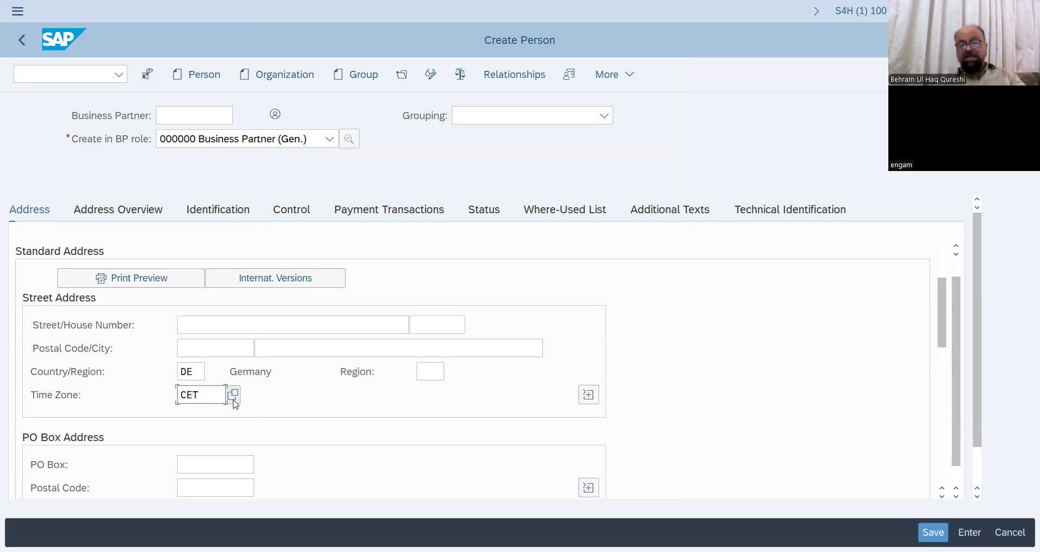
{"action": "left_click", "coordinate": [234, 399]}
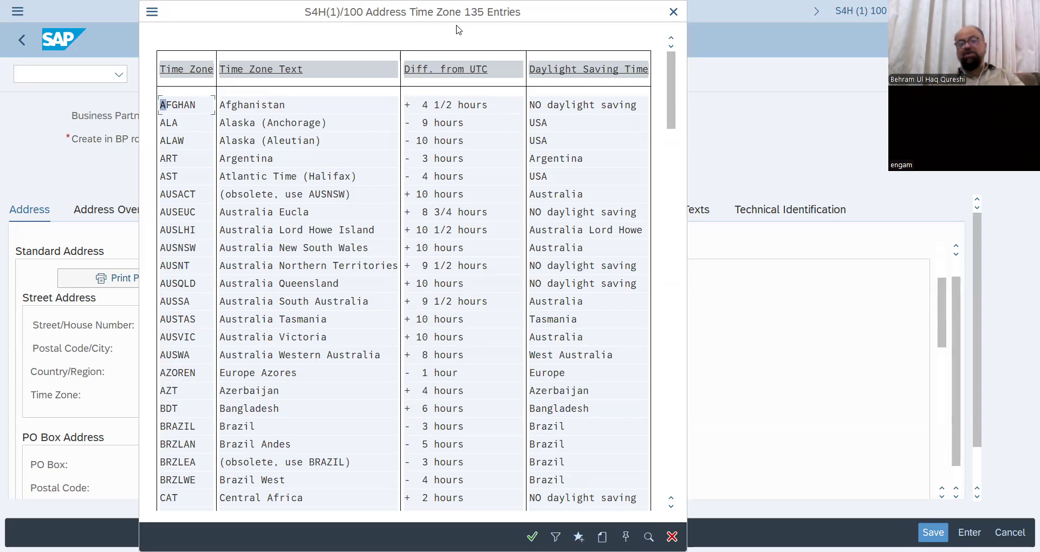
{"action": "left_click_drag", "start_coordinate": [673, 15], "coordinate": [639, 61]}
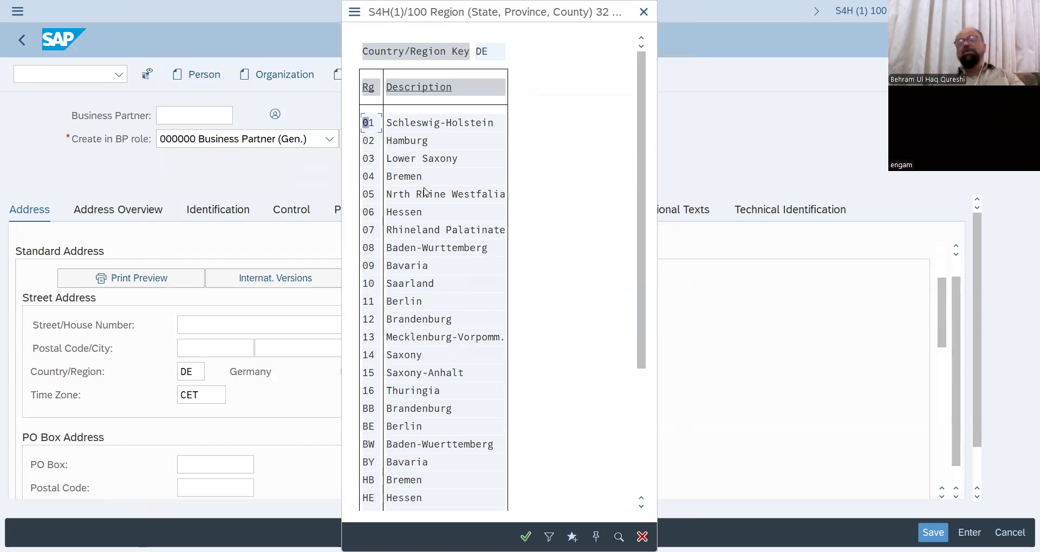
{"action": "double_click", "coordinate": [404, 142]}
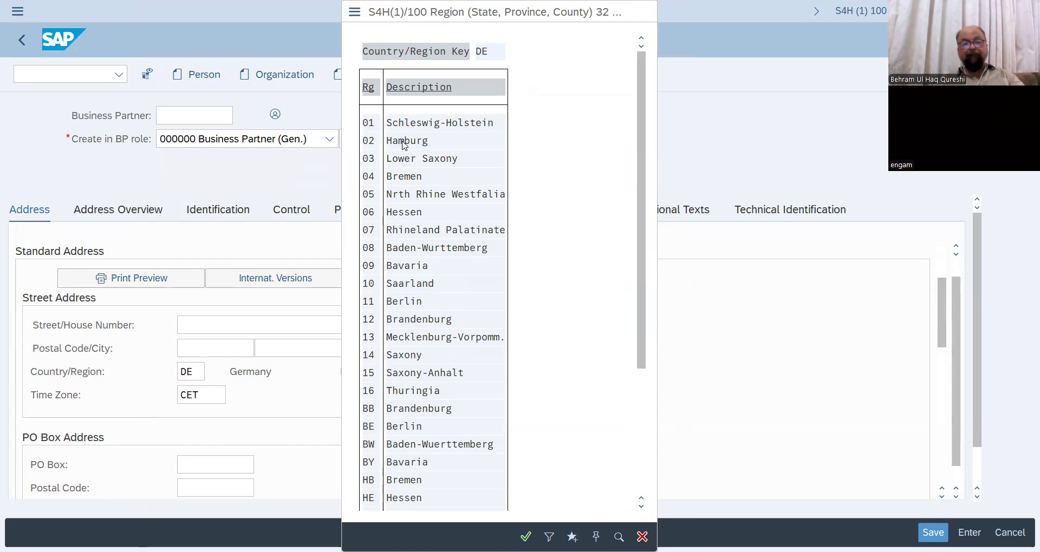
- Enter postal code 44000 and city Hamburg in the address
{"action": "left_click", "coordinate": [226, 348]}
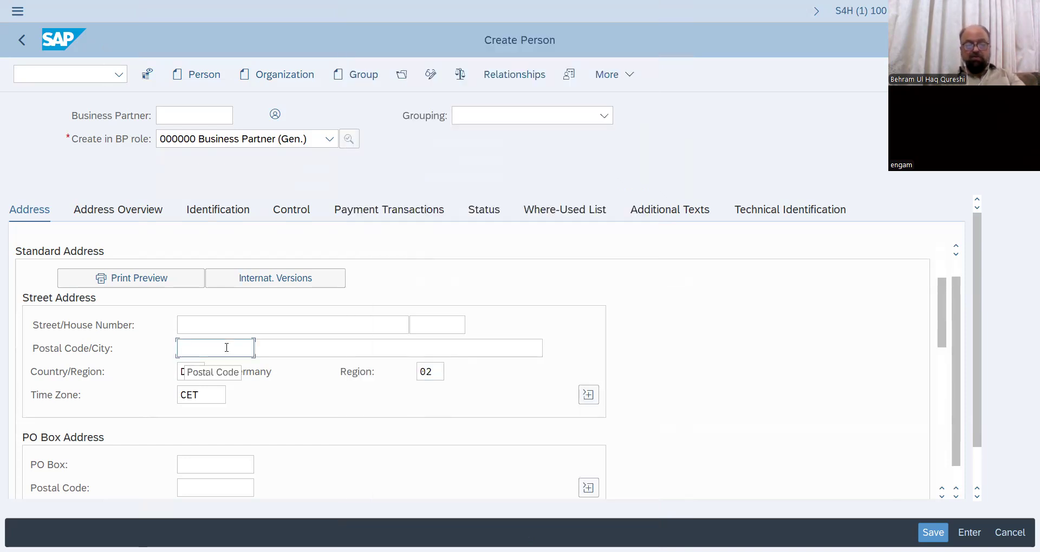
{"action": "type", "text": "44000"}
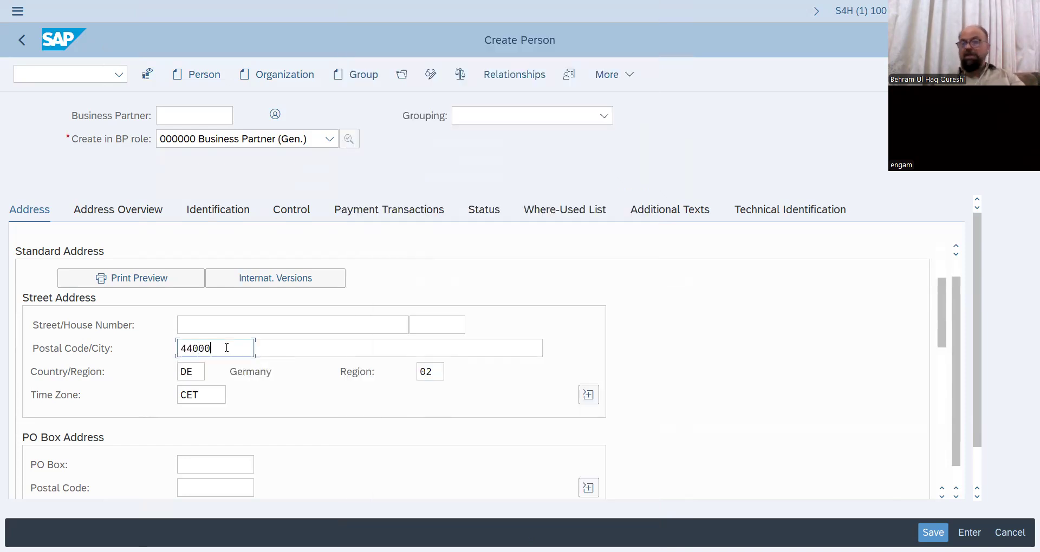
{"action": "left_click", "coordinate": [317, 352]}
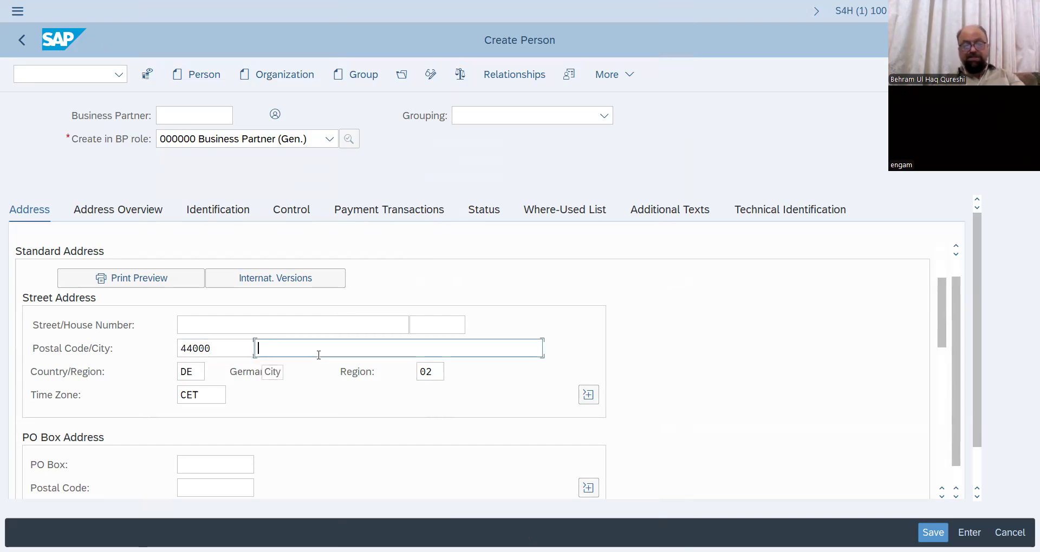
{"action": "type", "text": "Ham"}
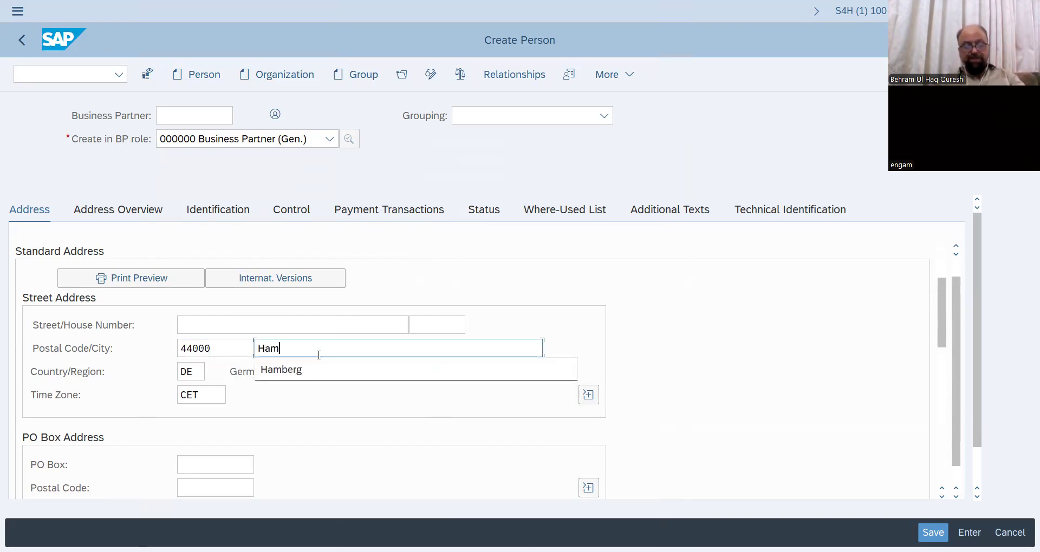
{"action": "type", "text": "burg"}
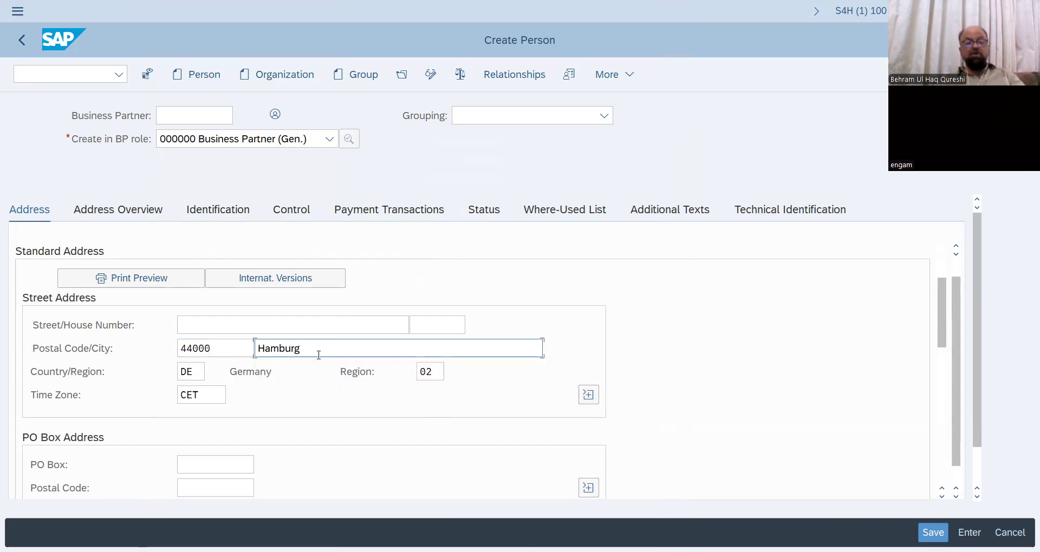
{"action": "left_click", "coordinate": [259, 325]}
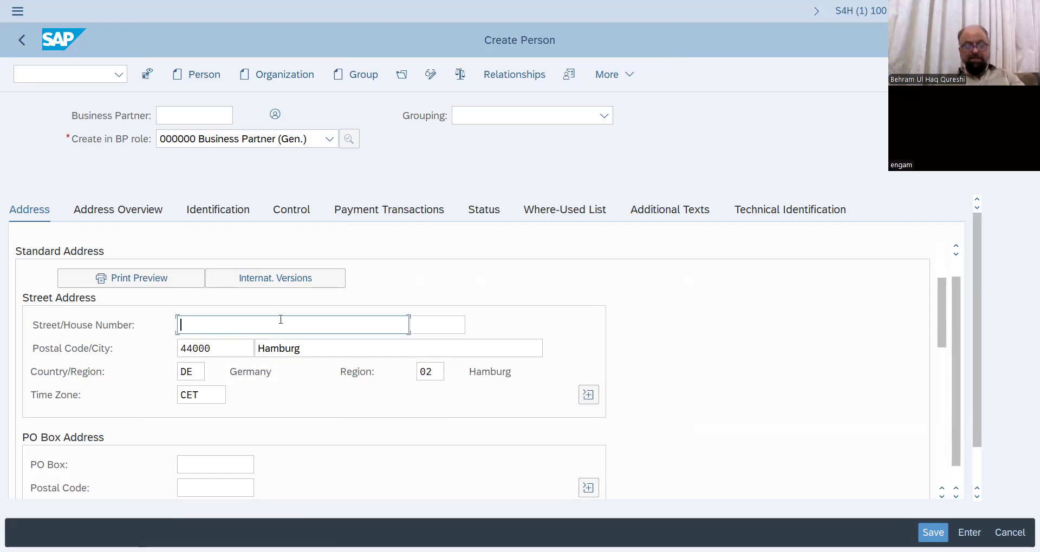
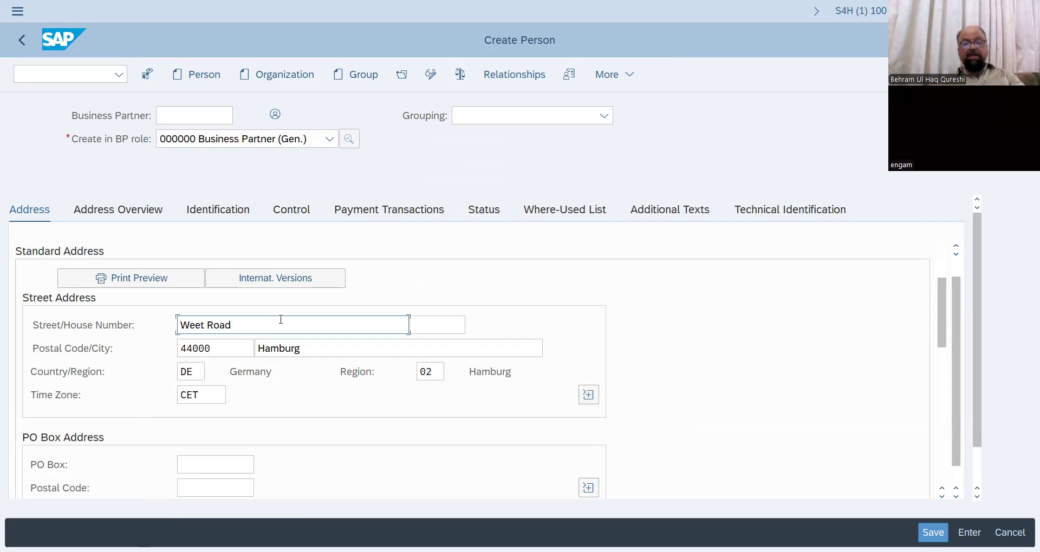
{"action": "left_click", "coordinate": [417, 327]}
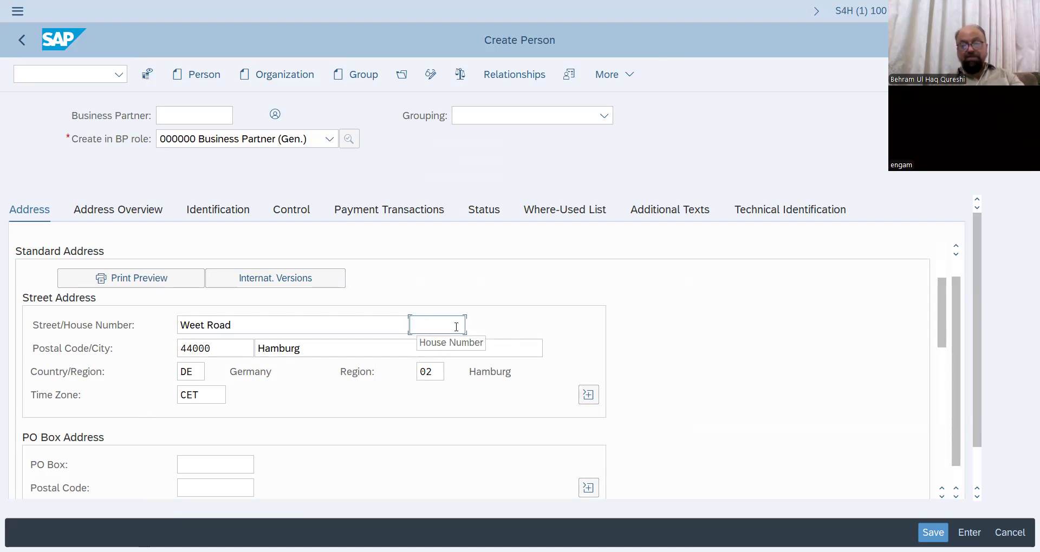
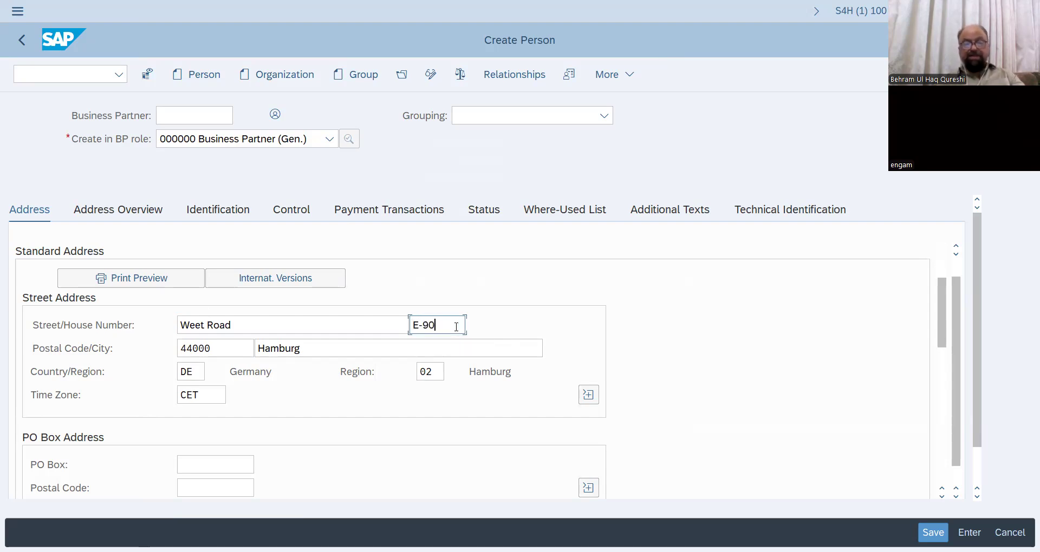
{"action": "key", "text": "Return"}
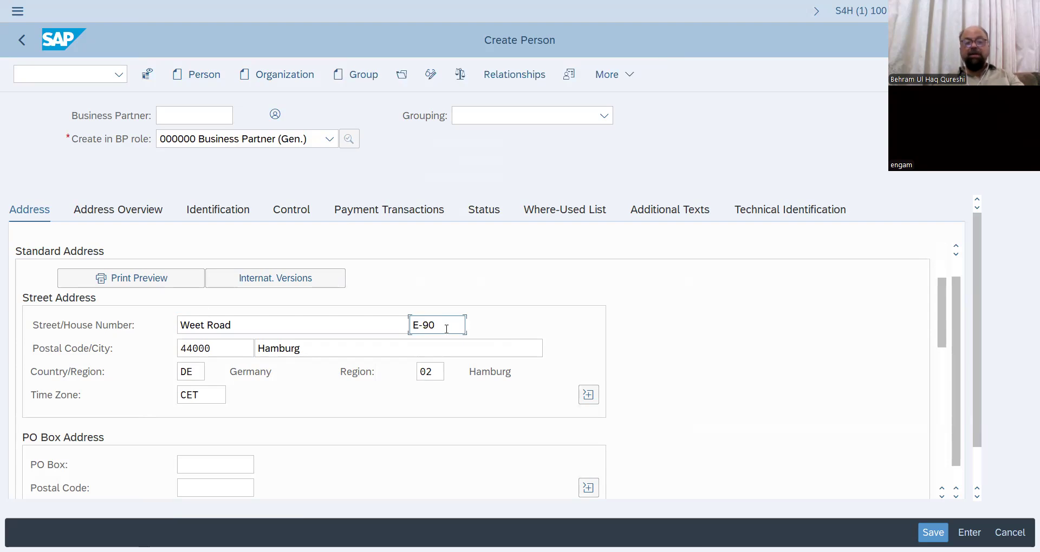
{"action": "left_click", "coordinate": [932, 533]}
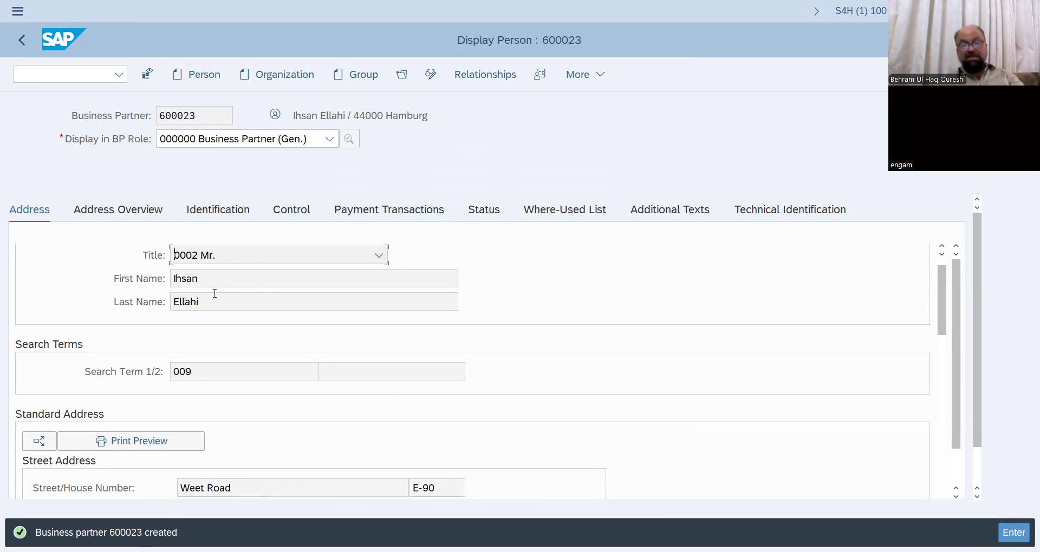
- Scroll through the Display Person screen to review saved business partner 600023
{"action": "scroll", "coordinate": [204, 293], "scroll_direction": "down", "scroll_amount": 3}
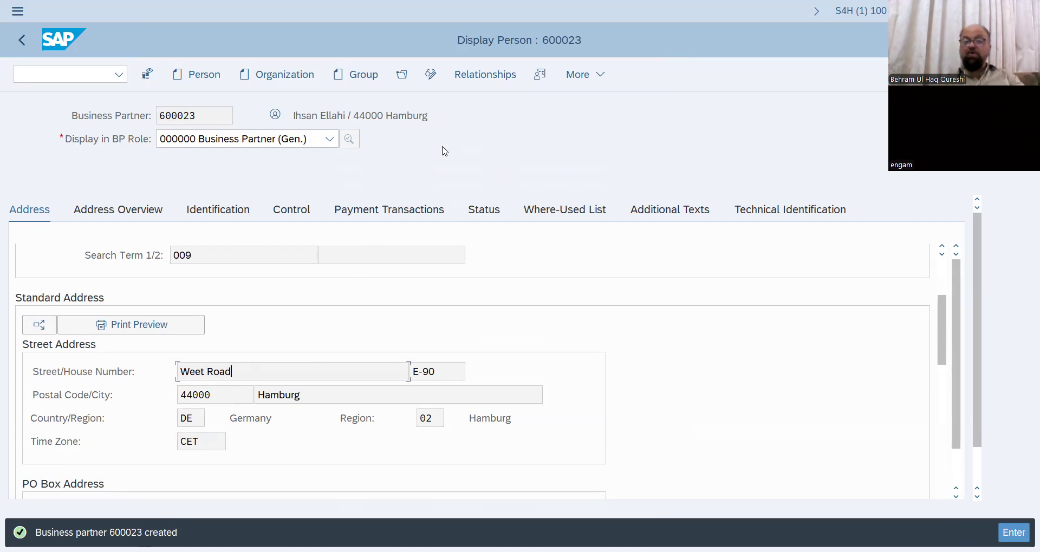
{"action": "left_click", "coordinate": [432, 80]}
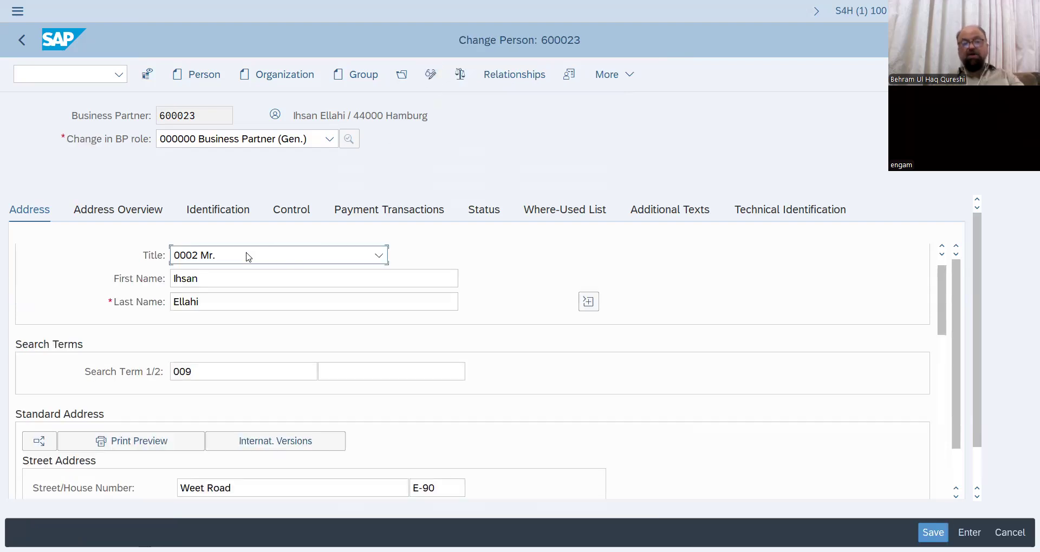
{"action": "left_click", "coordinate": [330, 140]}
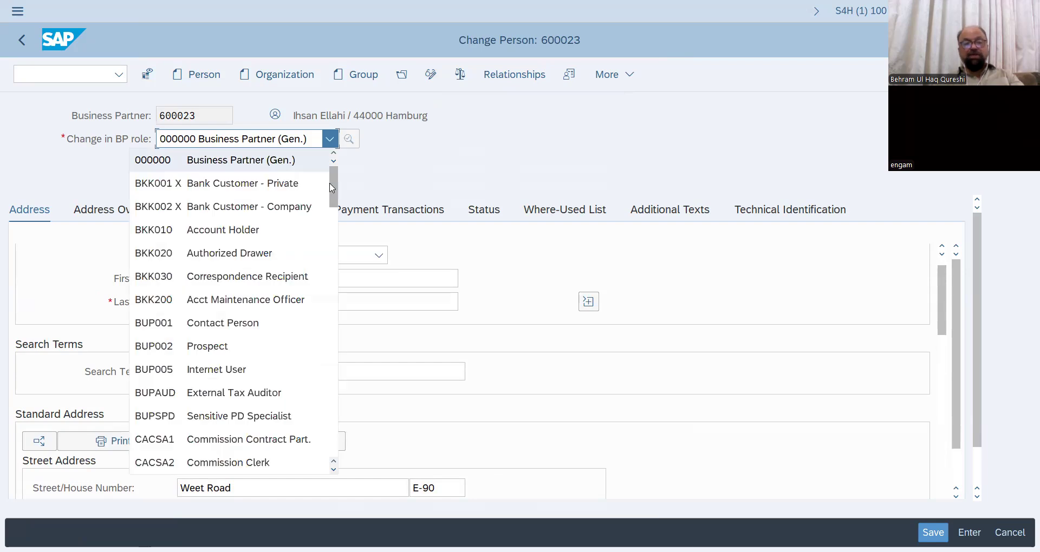
{"action": "left_click_drag", "start_coordinate": [332, 191], "coordinate": [334, 240]}
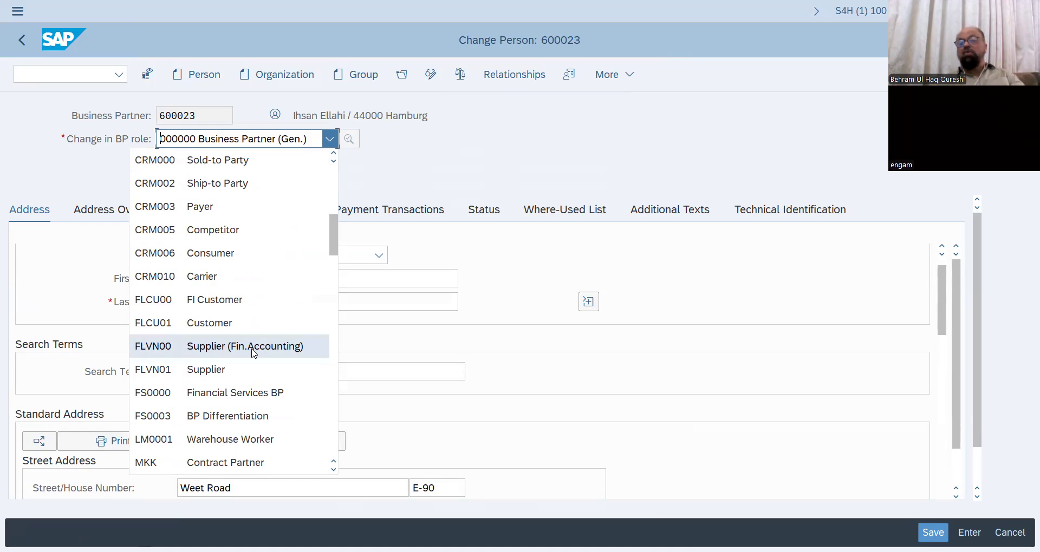
{"action": "key", "text": "Up"}
{"action": "key", "text": "Up"}
{"action": "key", "text": "Up"}
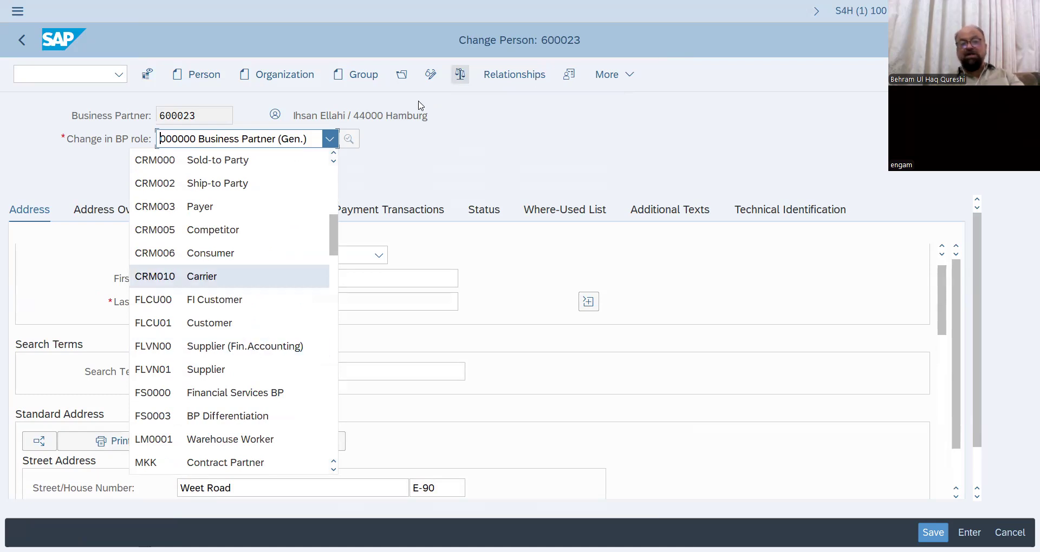
{"action": "left_click", "coordinate": [252, 346]}
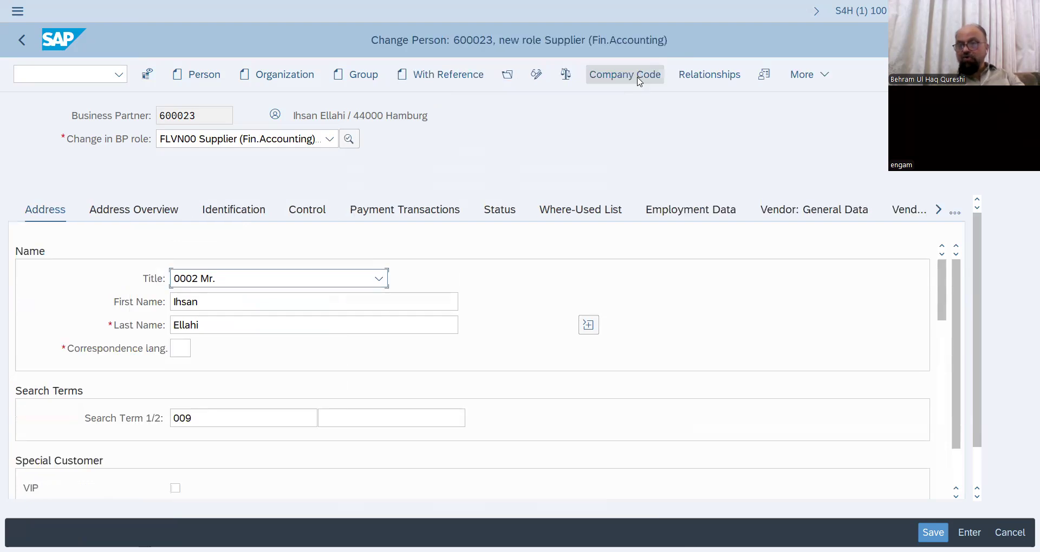
- Open the supplier's Company Codes dialog and bring up the company code value help with F4
{"action": "left_click", "coordinate": [638, 80]}
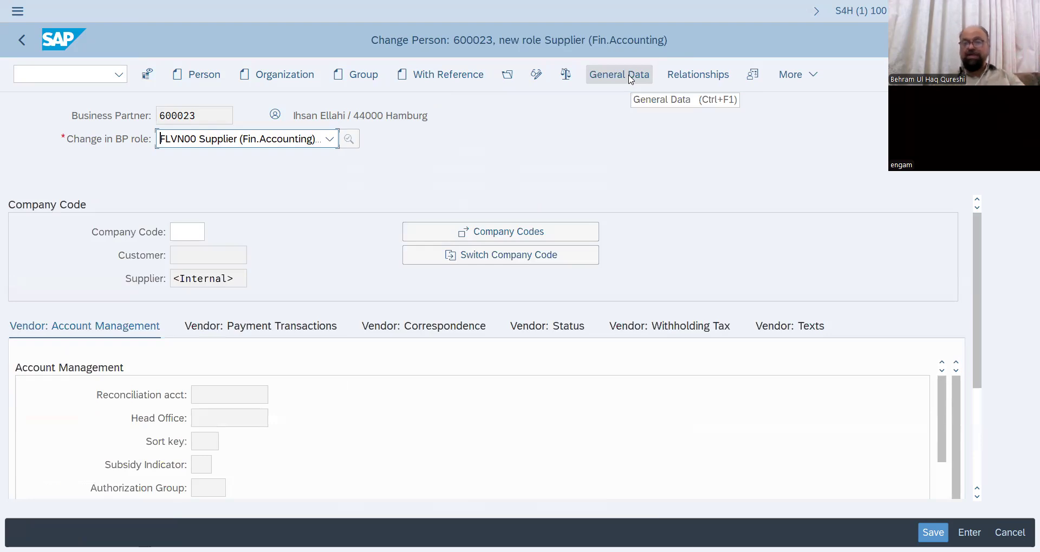
{"action": "left_click", "coordinate": [517, 236]}
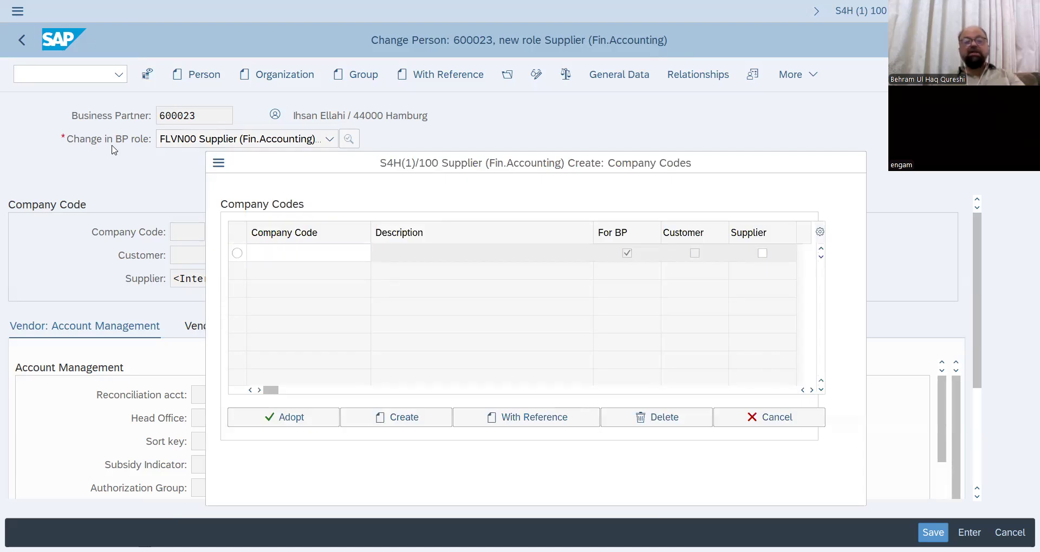
{"action": "key", "text": "F4"}
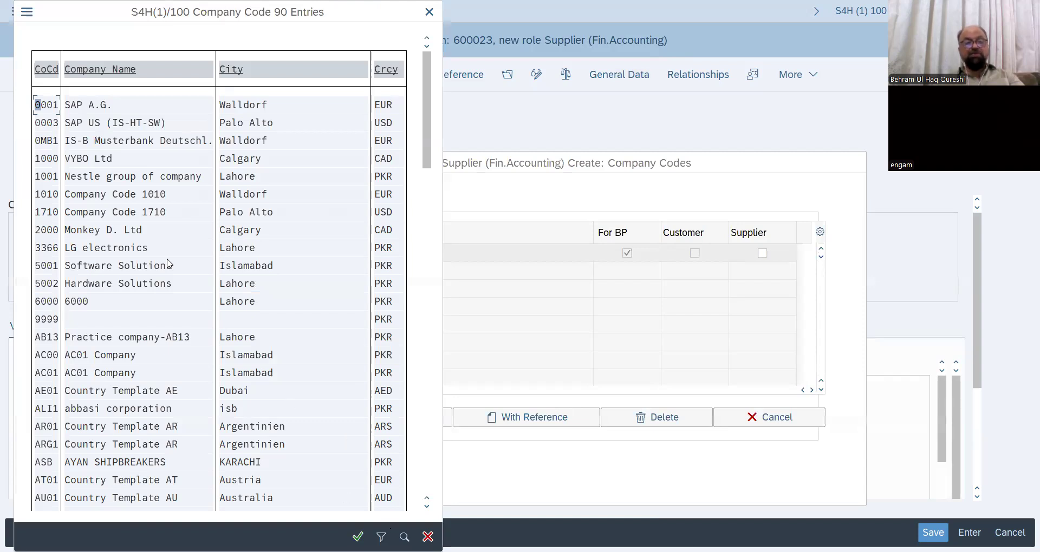
- Search the company code list for buhq, acknowledge no hits, and close the list unchosen
{"action": "left_click", "coordinate": [404, 537]}
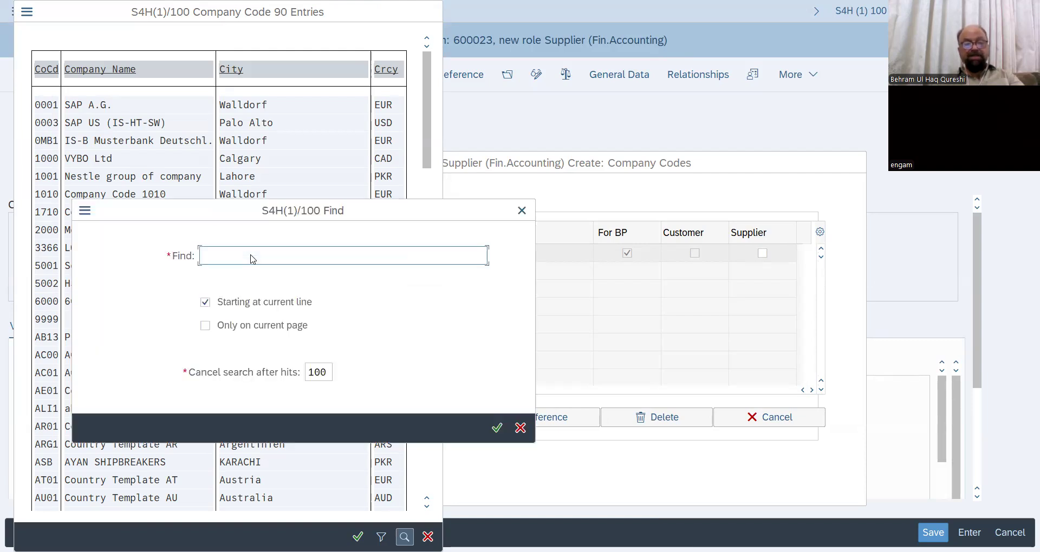
{"action": "type", "text": "buhq"}
{"action": "key", "text": "Return"}
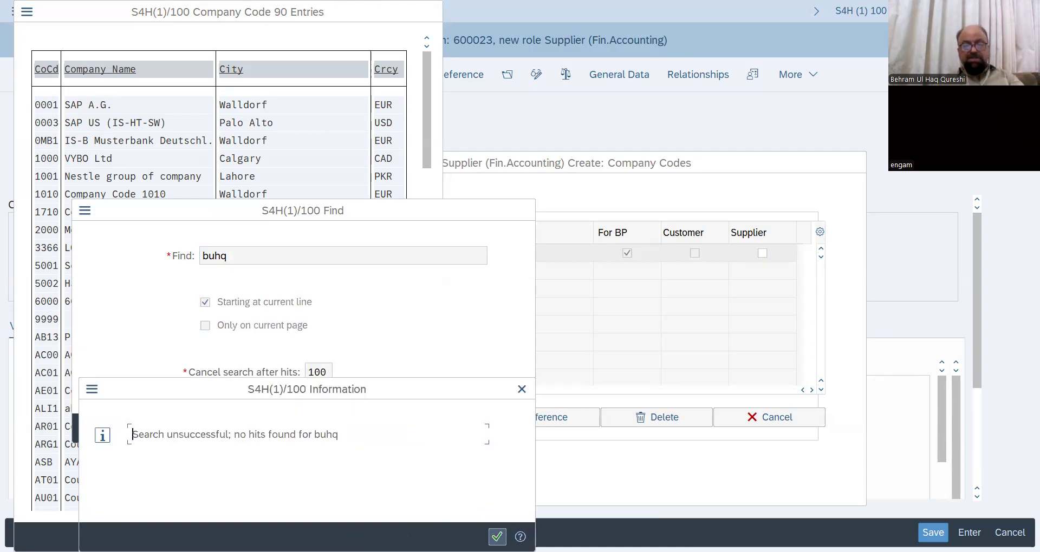
{"action": "left_click", "coordinate": [497, 537]}
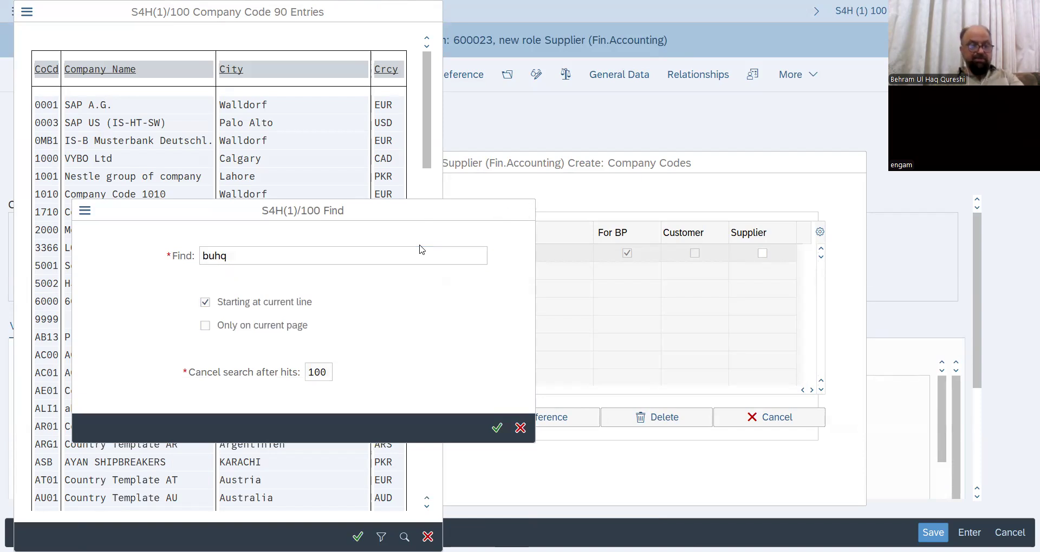
{"action": "key", "text": "Escape"}
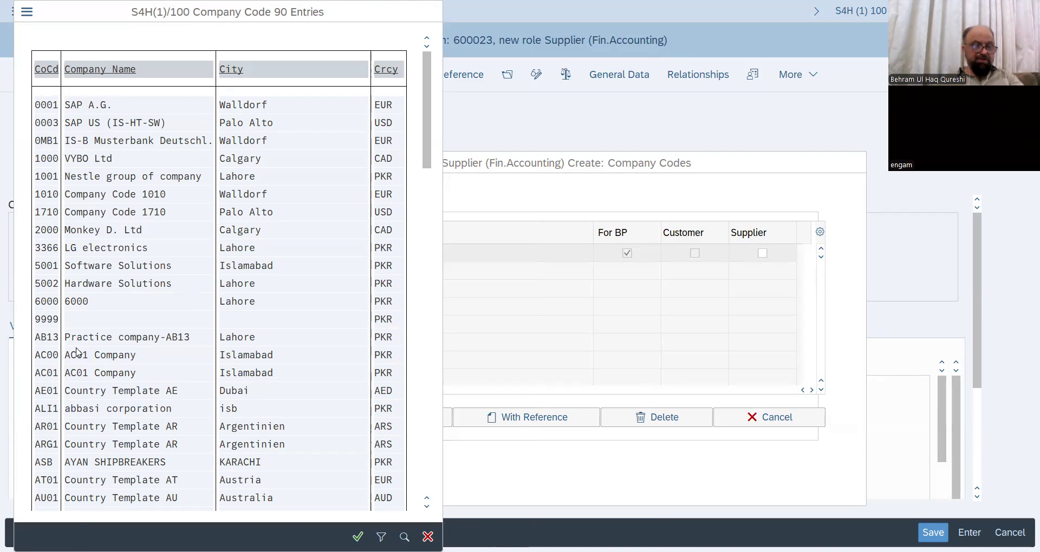
{"action": "scroll", "coordinate": [77, 353], "scroll_direction": "down", "scroll_amount": 1}
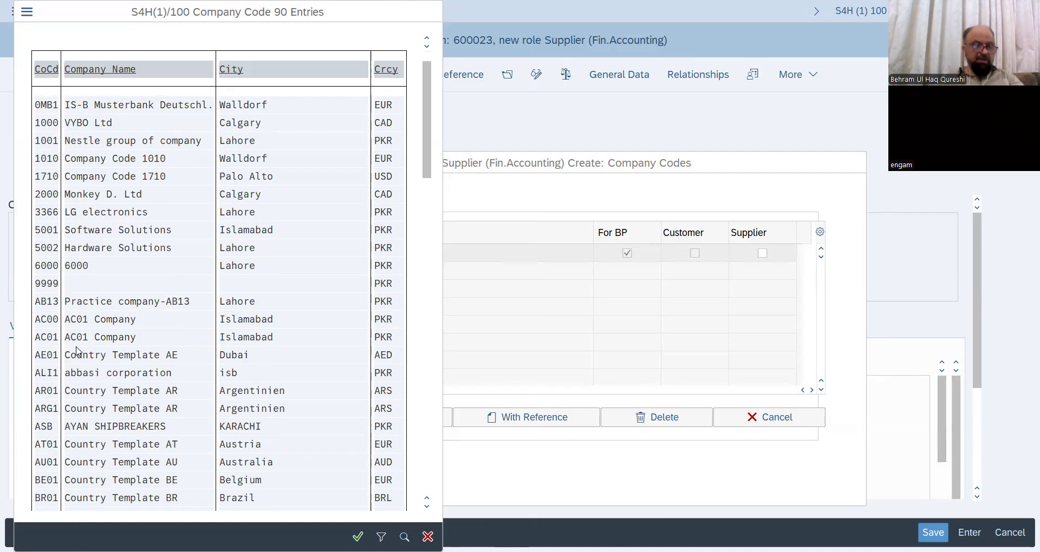
{"action": "scroll", "coordinate": [69, 436], "scroll_direction": "down", "scroll_amount": 1}
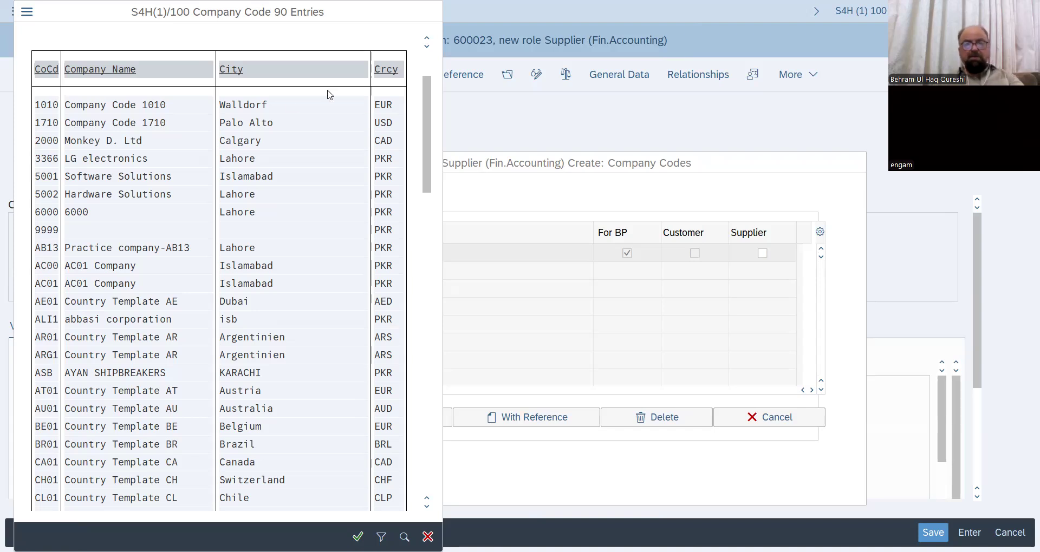
{"action": "scroll", "coordinate": [292, 105], "scroll_direction": "down", "scroll_amount": 1}
{"action": "key", "text": "Escape"}
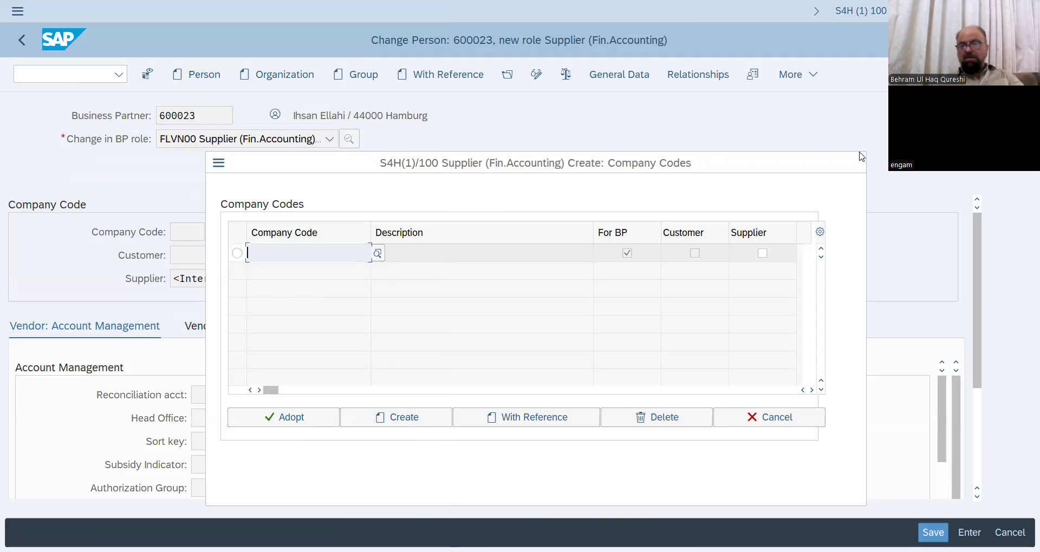
- Pick company code 1010 from the Company Code value help for the supplier role
{"action": "left_click", "coordinate": [380, 255]}
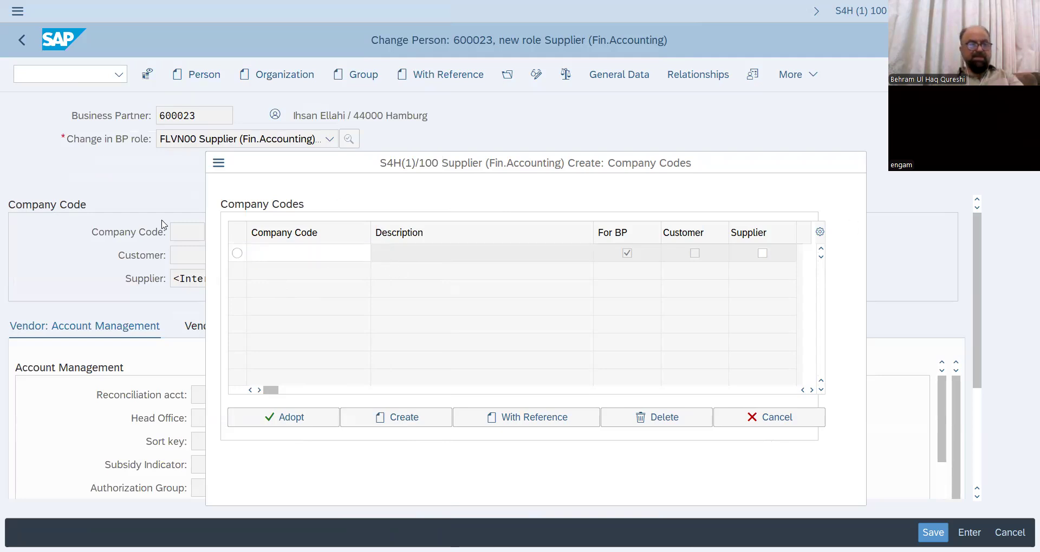
{"action": "key", "text": "F4"}
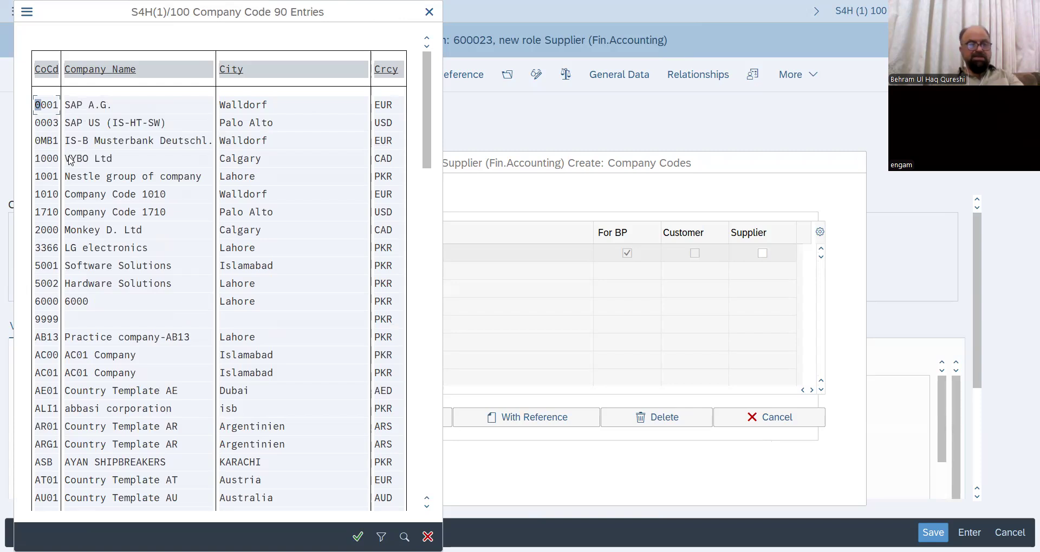
{"action": "left_click", "coordinate": [135, 201]}
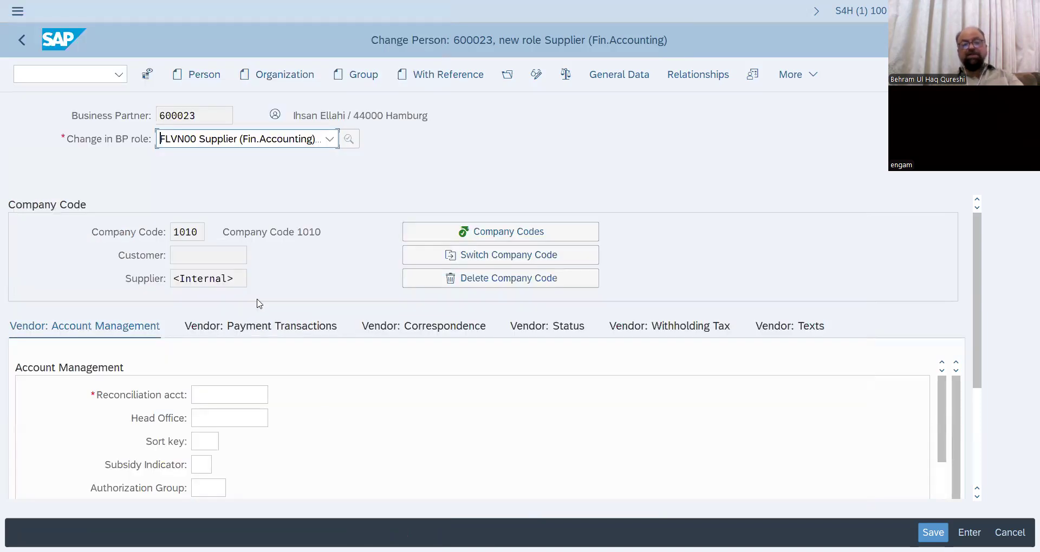
- Put the cursor in the empty Reconciliation acct field on the Vendor: Account Management tab
{"action": "left_click", "coordinate": [265, 398]}
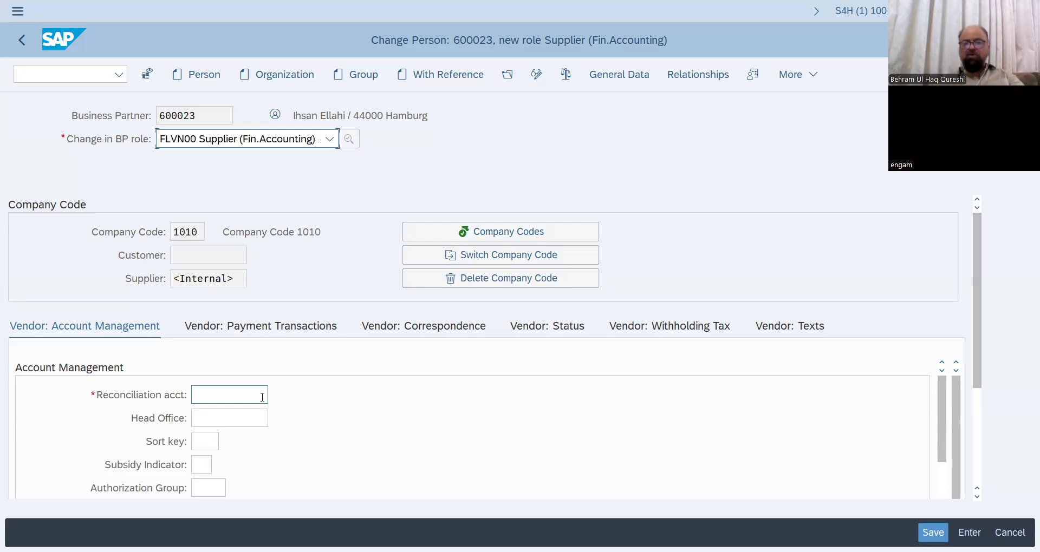
{"action": "left_click", "coordinate": [262, 397]}
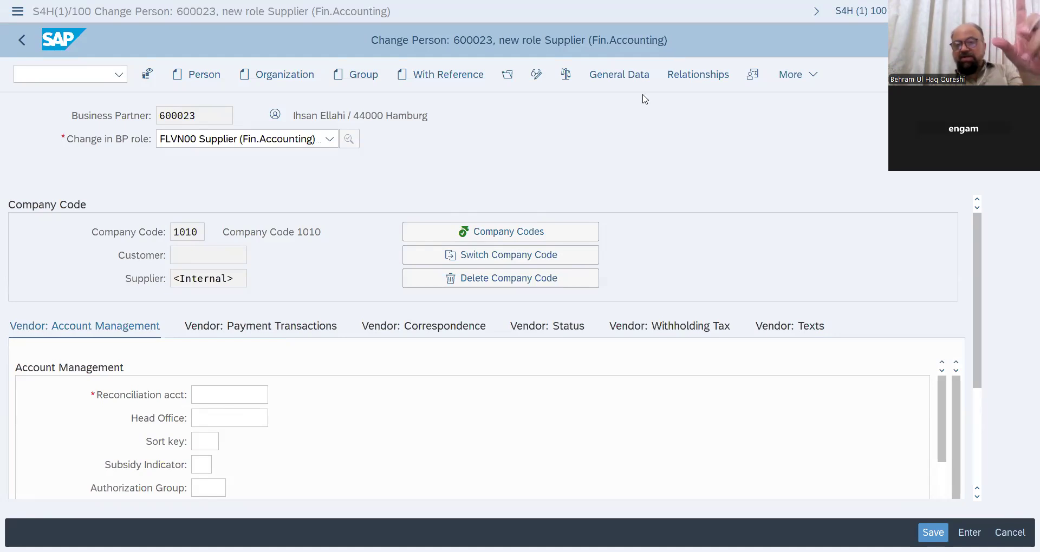
{"action": "key", "text": "Return"}
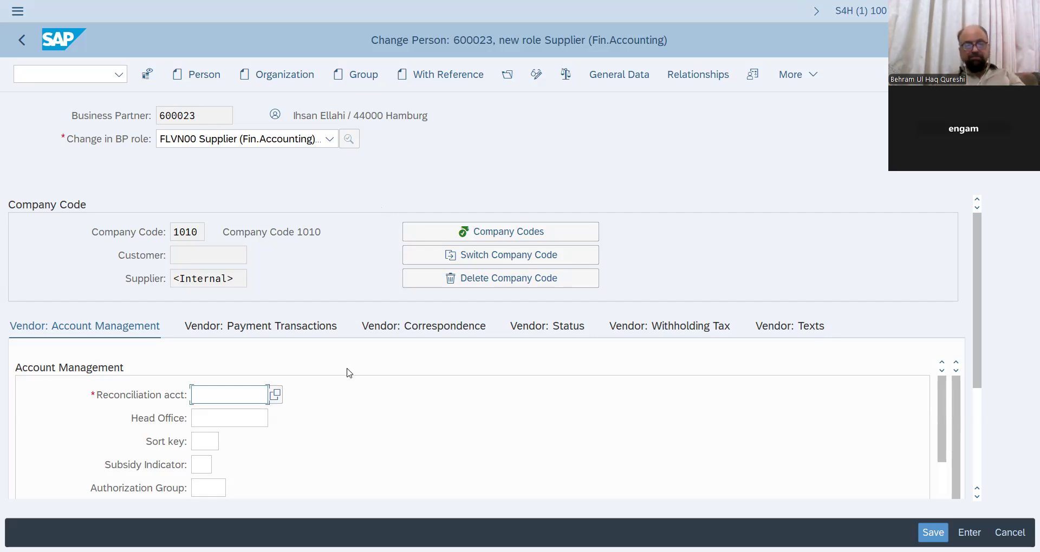
- Choose reconciliation account 21100000 Payables Domestic from the value help and save
{"action": "left_click", "coordinate": [276, 395]}
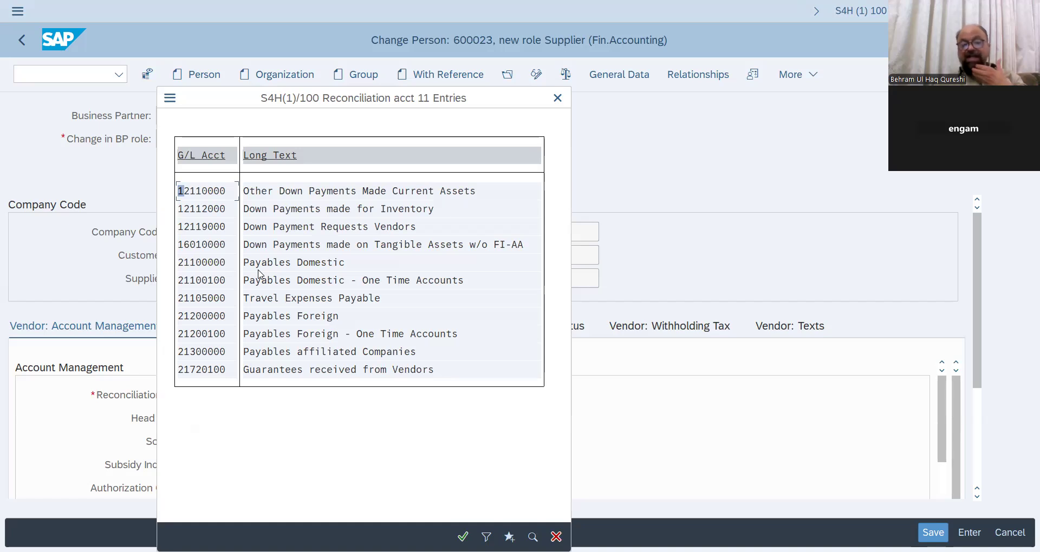
{"action": "double_click", "coordinate": [315, 271]}
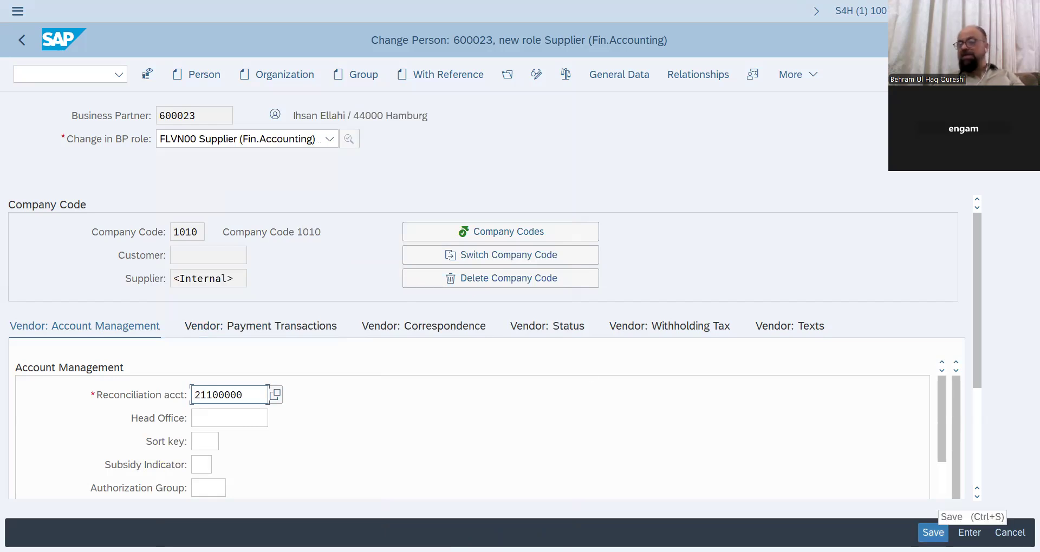
{"action": "left_click", "coordinate": [932, 533]}
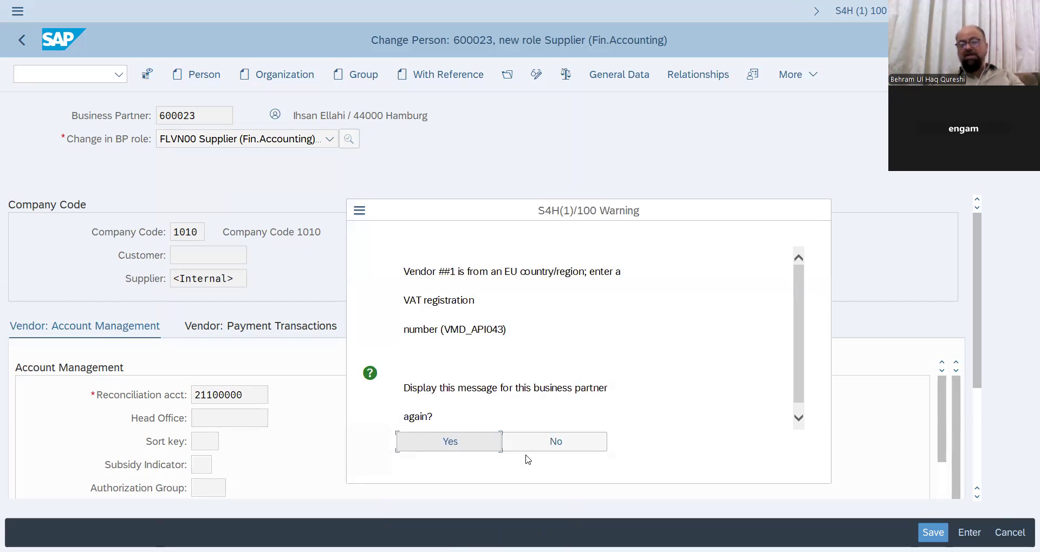
- Answer No to the VAT registration warning and set correspondence language EN English
{"action": "left_click", "coordinate": [558, 442]}
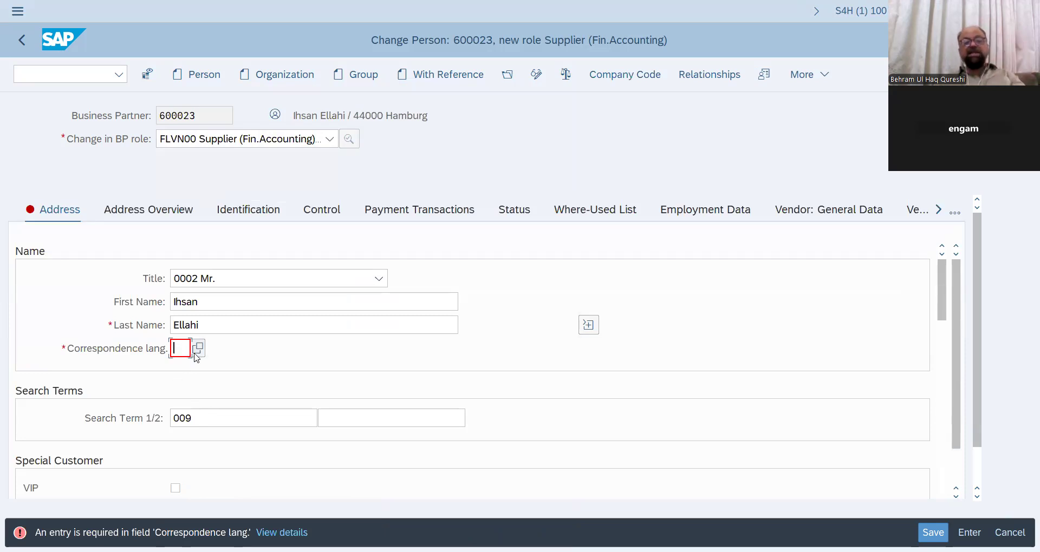
{"action": "left_click", "coordinate": [198, 348]}
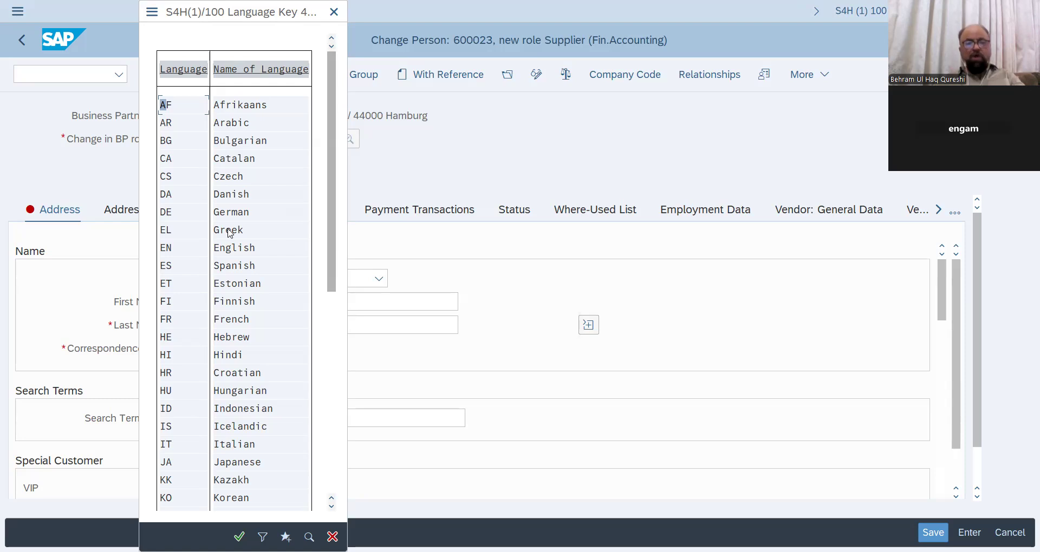
{"action": "double_click", "coordinate": [247, 253]}
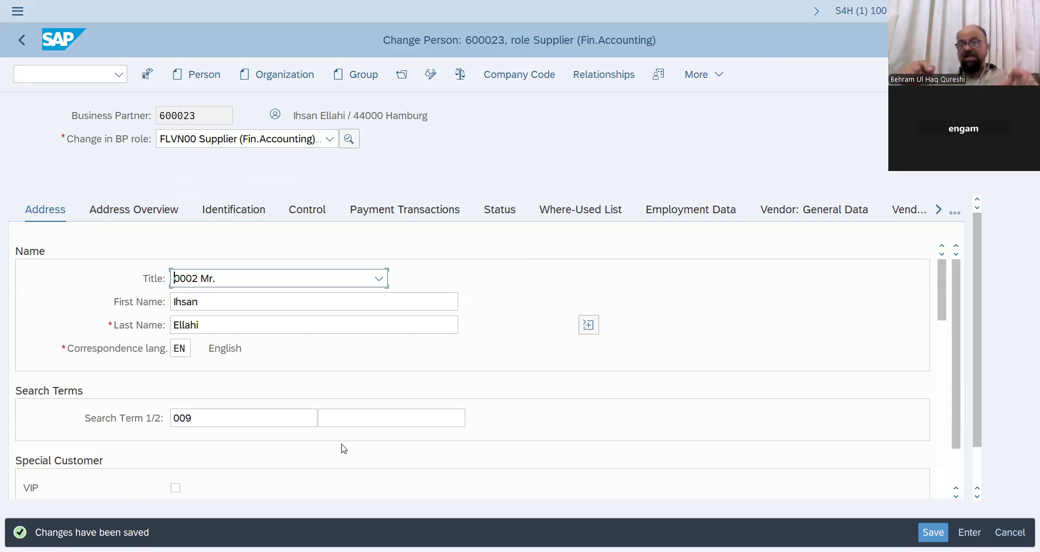
- Expand the Change in BP role dropdown to show partner 600023's available roles
{"action": "left_click", "coordinate": [224, 298]}
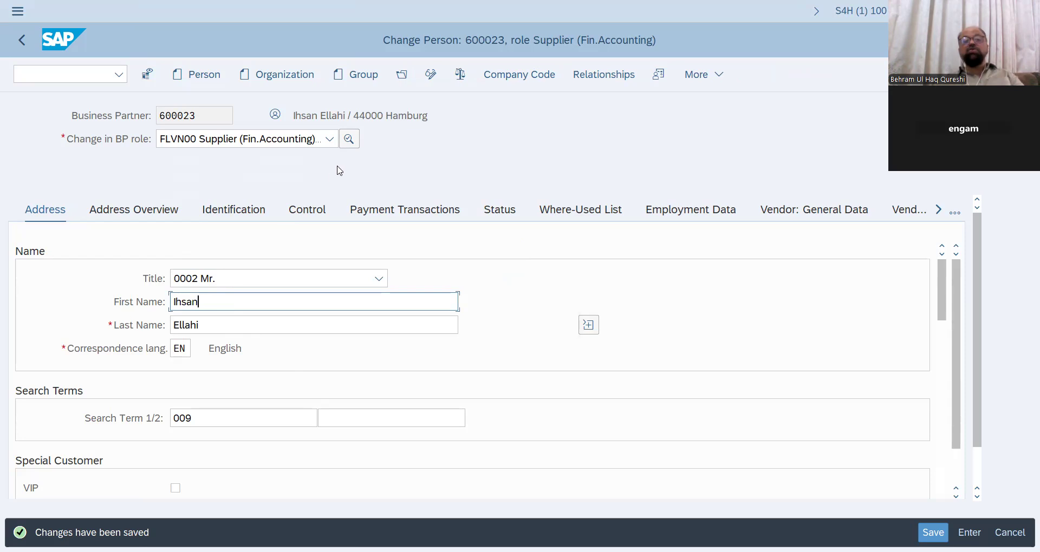
{"action": "left_click", "coordinate": [331, 140]}
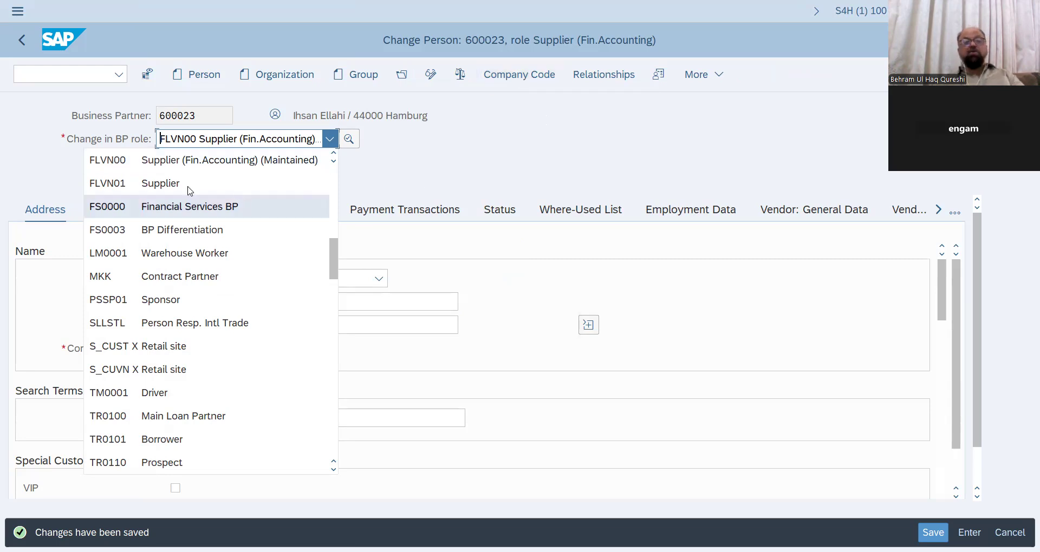
- Select the FLVN01 Supplier role from the BP role dropdown
{"action": "left_click", "coordinate": [169, 185]}
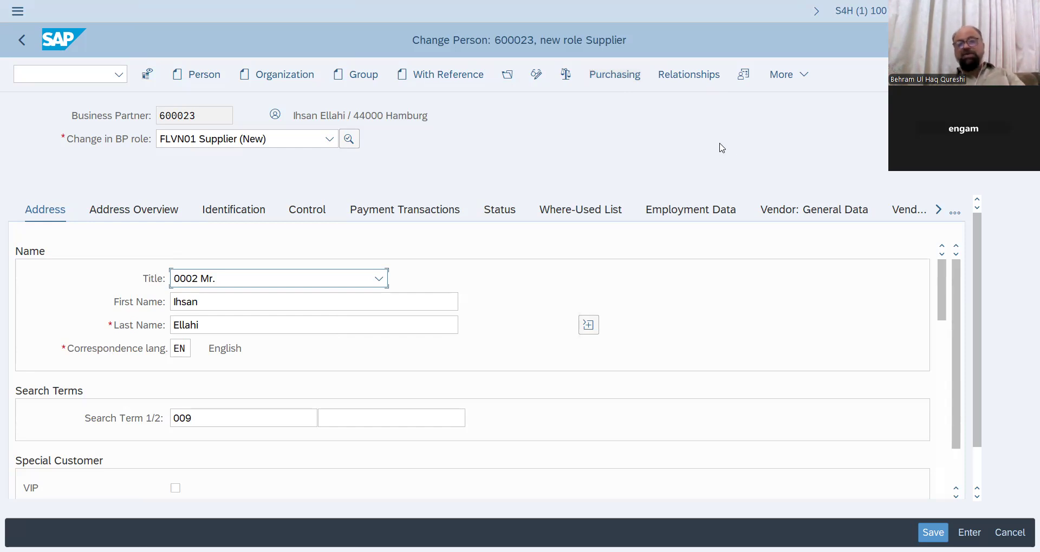
- Pick purchasing organization BUHQ (Behram Purch Org) from the F4 list and transfer it to the FLVN01 supplier purchasing data
{"action": "left_click", "coordinate": [627, 80]}
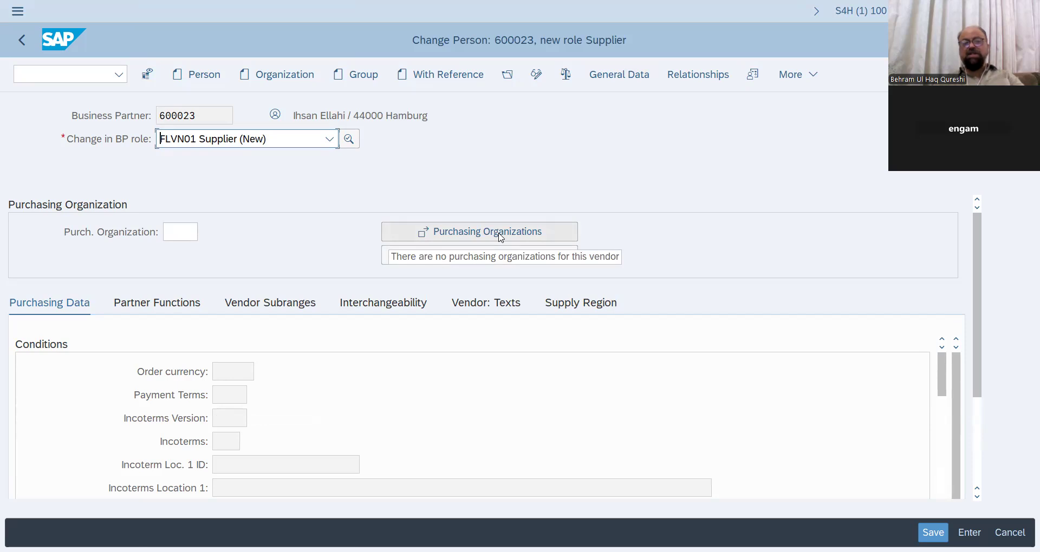
{"action": "left_click", "coordinate": [501, 237]}
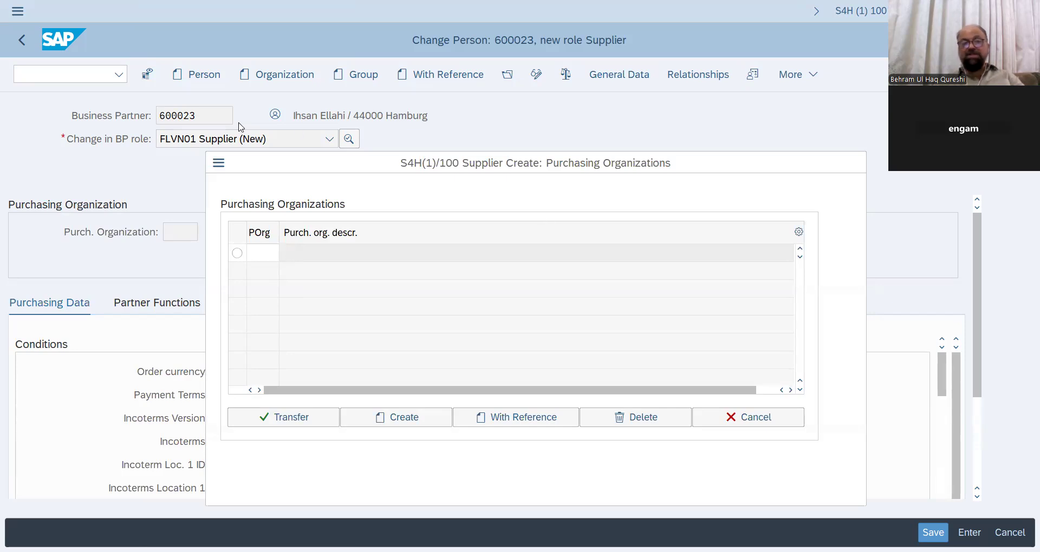
{"action": "key", "text": "F4"}
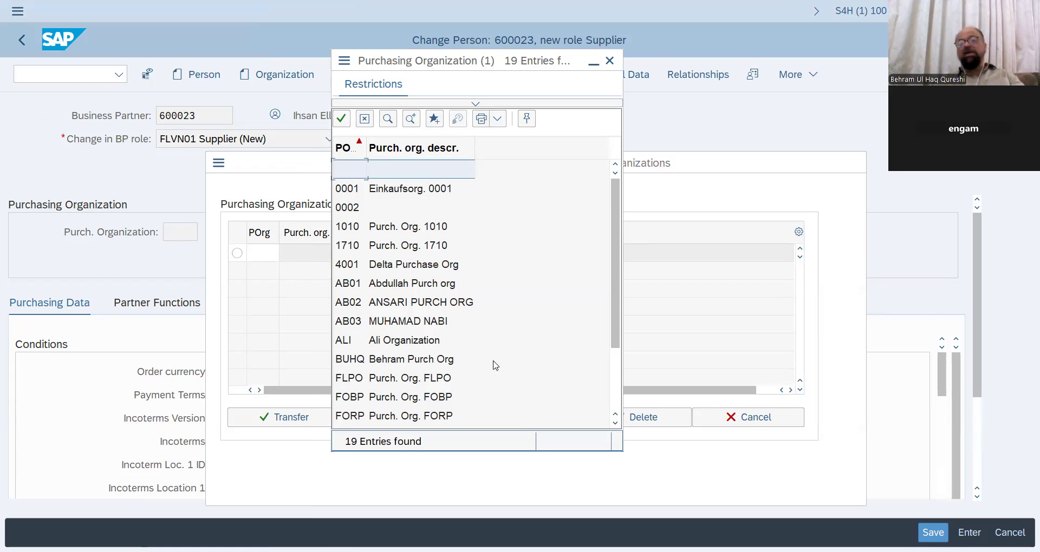
{"action": "double_click", "coordinate": [427, 367]}
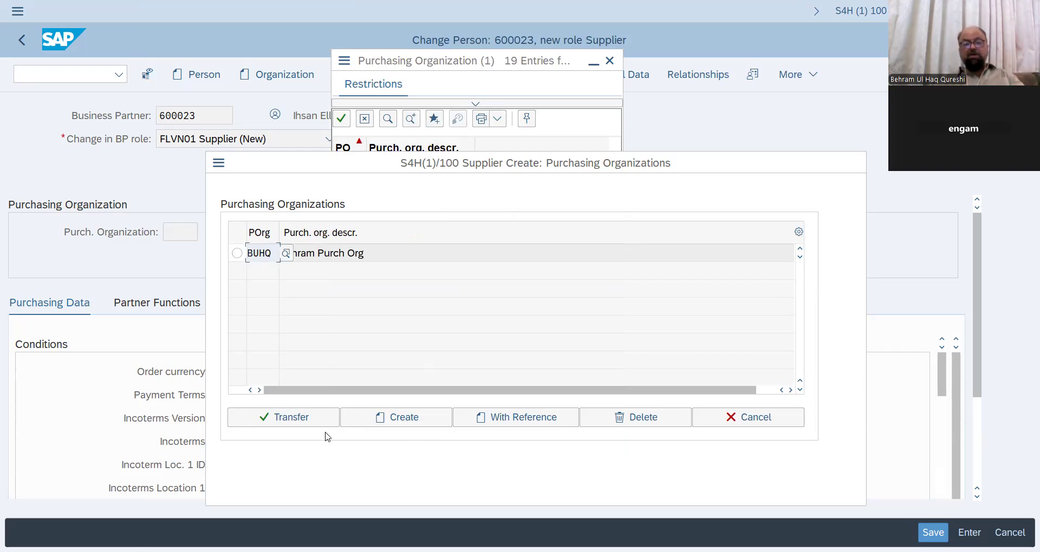
{"action": "left_click", "coordinate": [317, 419]}
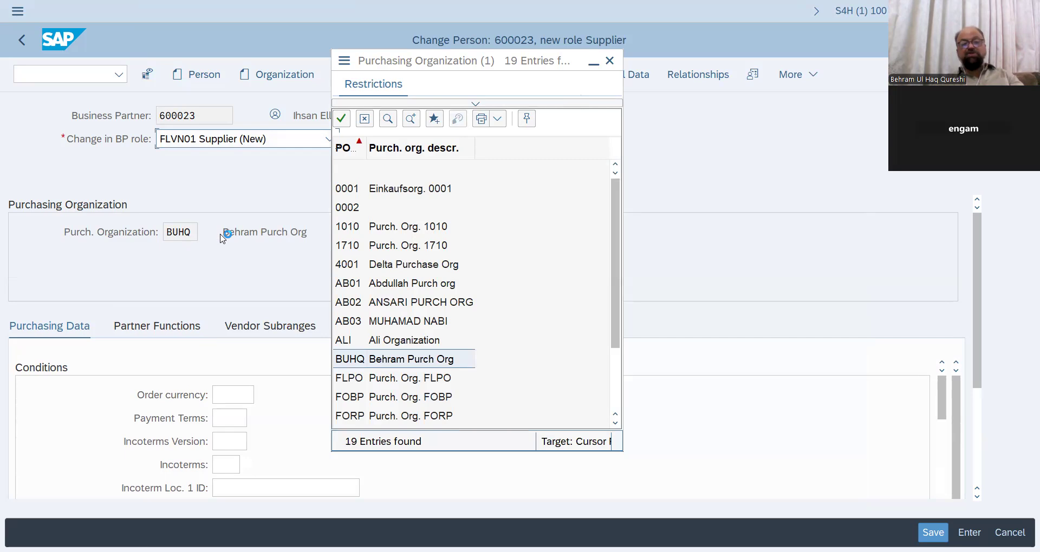
{"action": "left_click", "coordinate": [246, 397]}
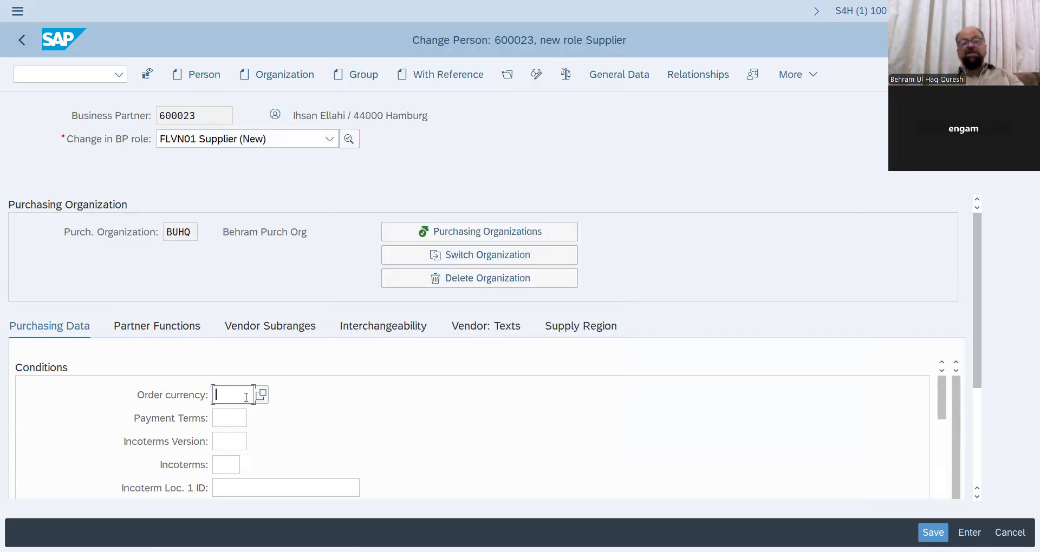
- Search the order currency help list for currencies matching 'eur'
{"action": "left_click", "coordinate": [260, 396]}
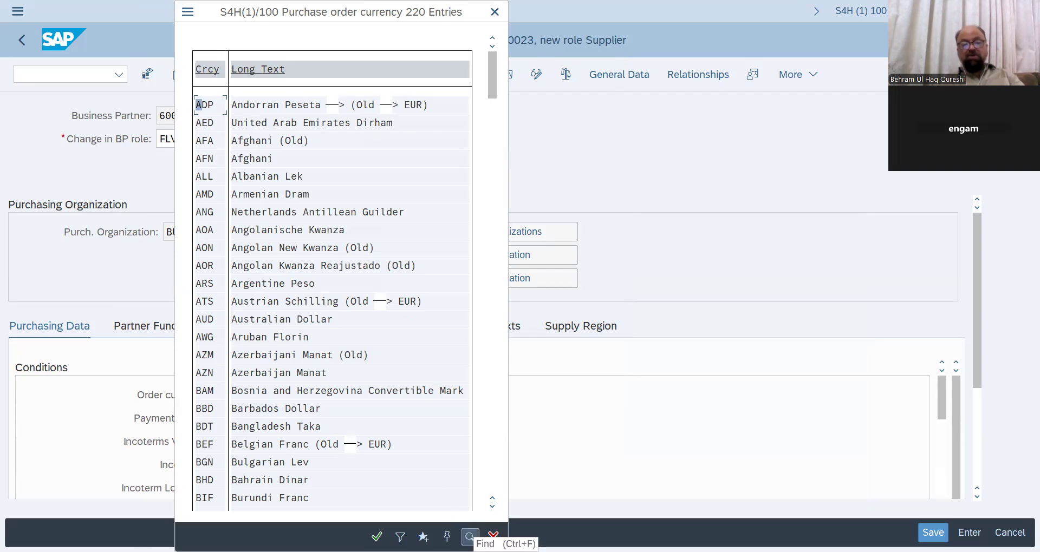
{"action": "left_click", "coordinate": [469, 536]}
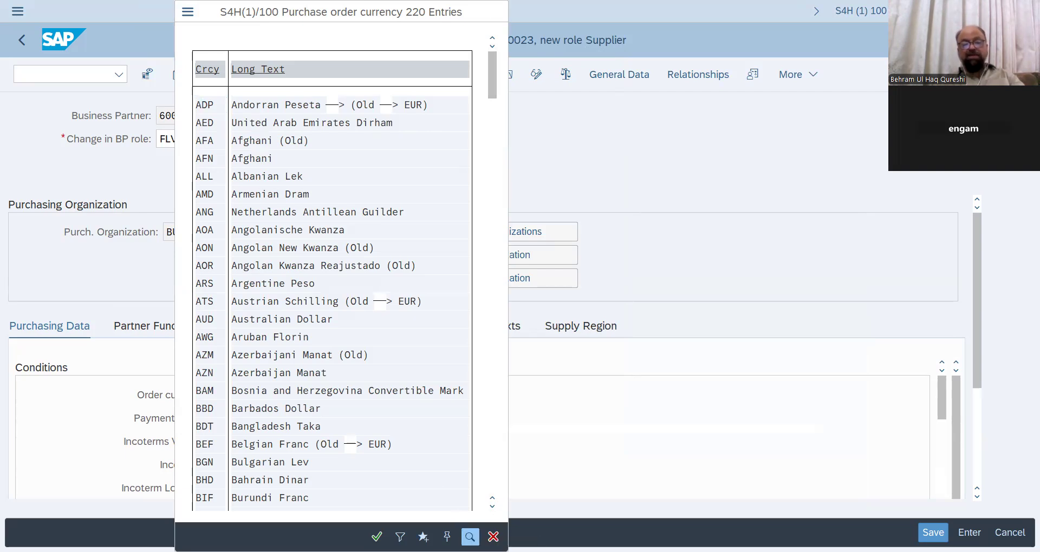
{"action": "left_click", "coordinate": [264, 257]}
{"action": "key", "text": "BackSpace"}
{"action": "key", "text": "BackSpace"}
{"action": "key", "text": "BackSpace"}
{"action": "key", "text": "BackSpace"}
{"action": "type", "text": "eur"}
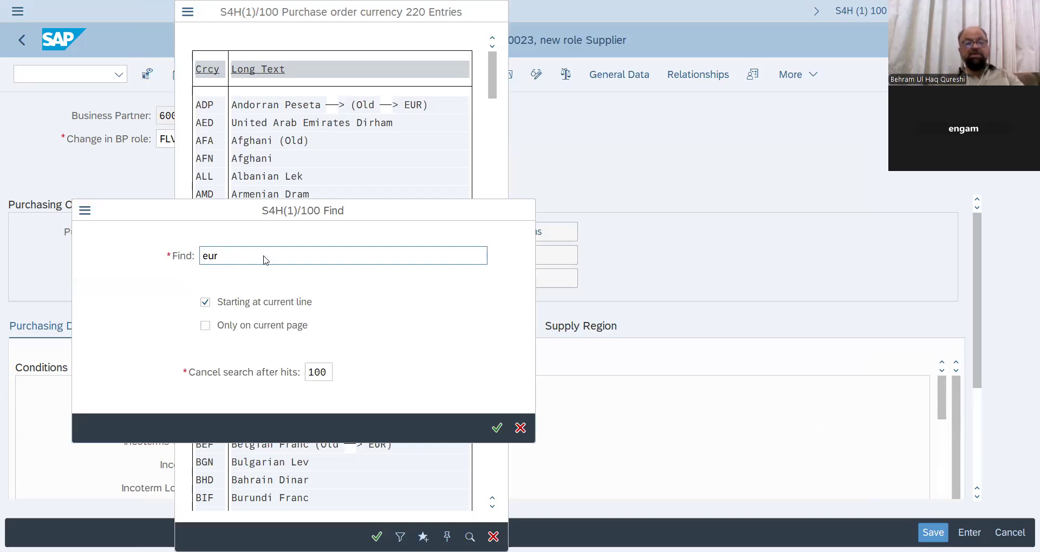
{"action": "key", "text": "Return"}
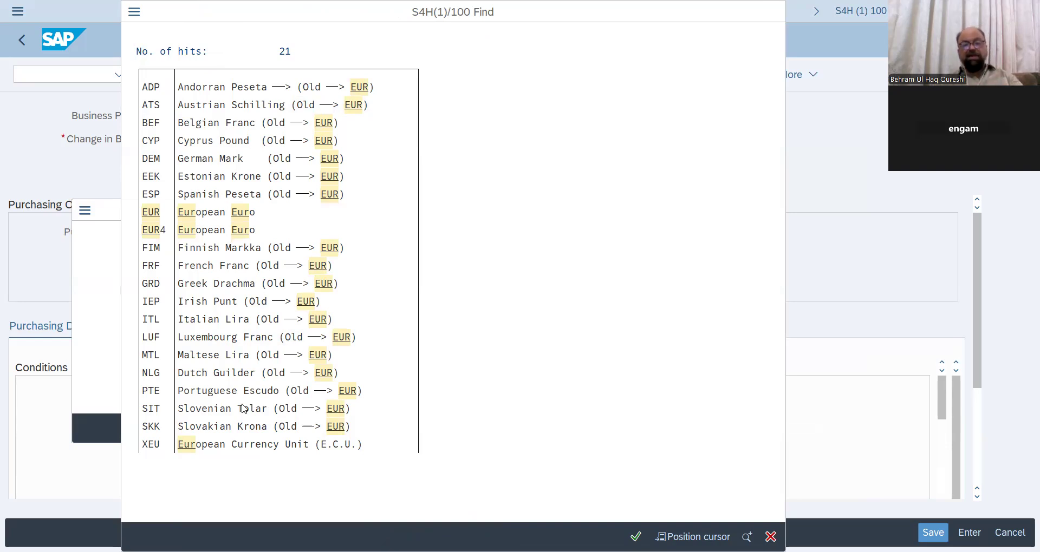
{"action": "key", "text": "Escape"}
- Enter EUR as the order currency for purchasing organization BUHQ
{"action": "left_click", "coordinate": [233, 390]}
{"action": "key", "text": "BackSpace"}
{"action": "key", "text": "BackSpace"}
{"action": "key", "text": "BackSpace"}
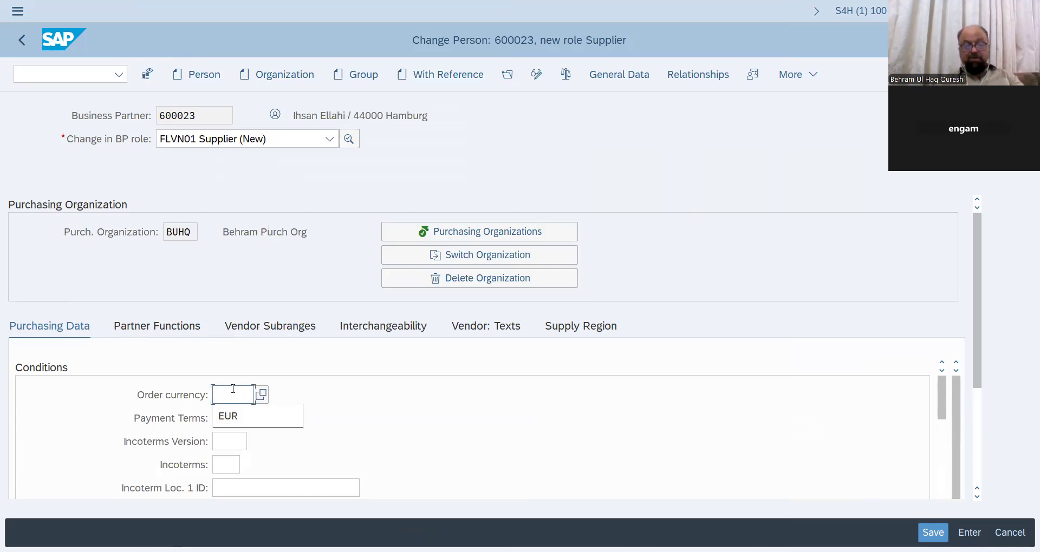
{"action": "type", "text": "eur"}
{"action": "key", "text": "Return"}
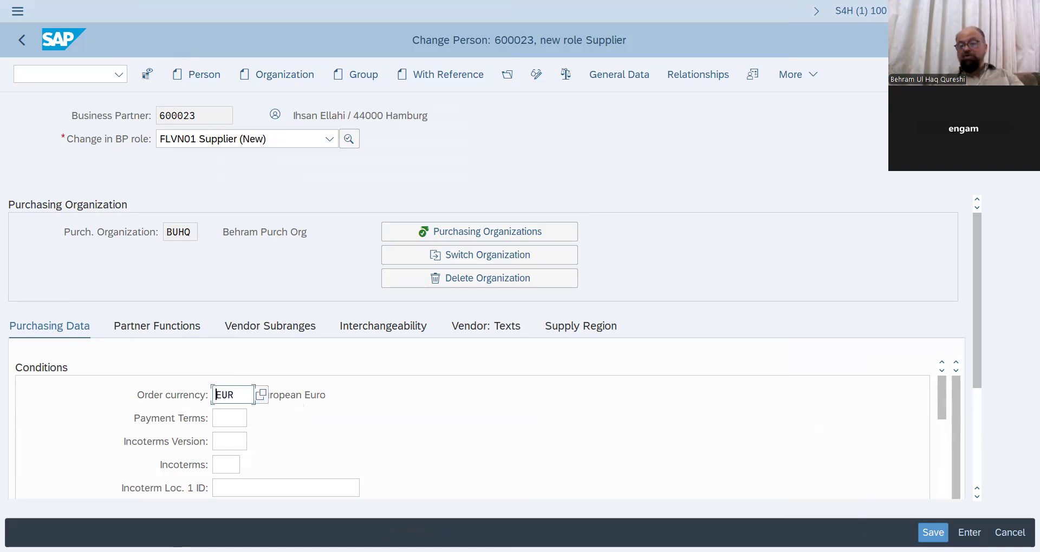
- Save the FLVN01 supplier role, declining the VAT warning, and switch partner 600023 to display mode
{"action": "left_click", "coordinate": [289, 269]}
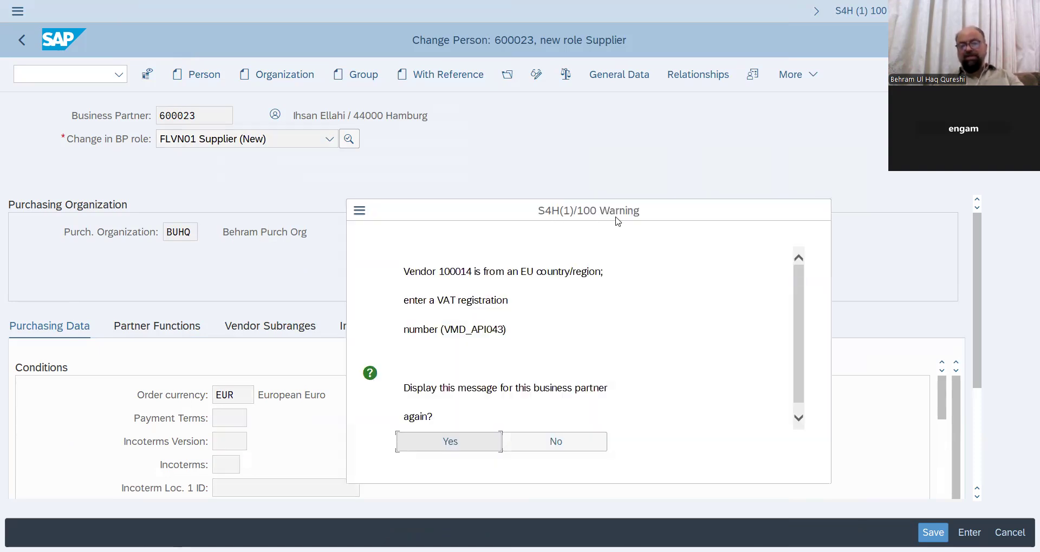
{"action": "left_click", "coordinate": [572, 449]}
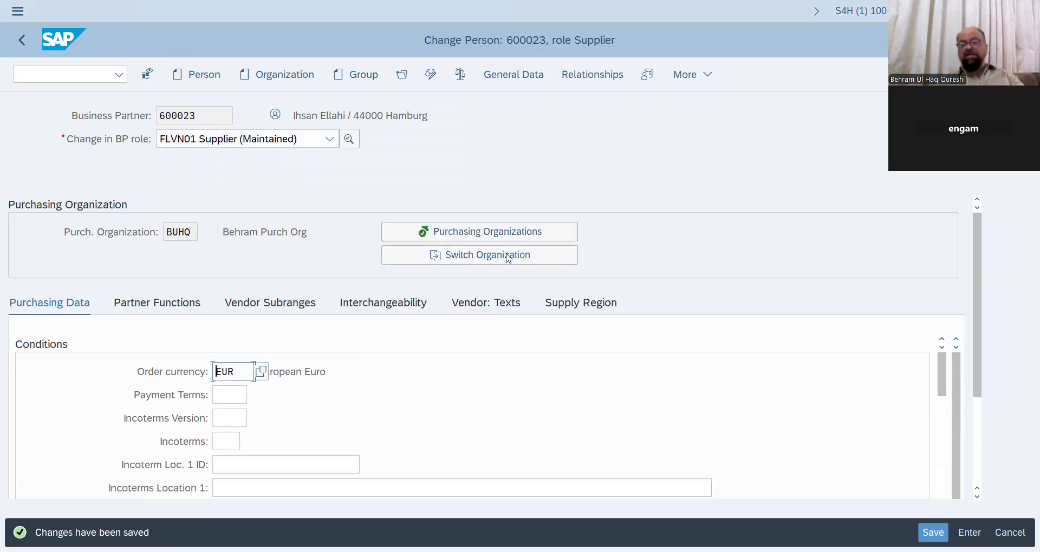
{"action": "left_click", "coordinate": [431, 76]}
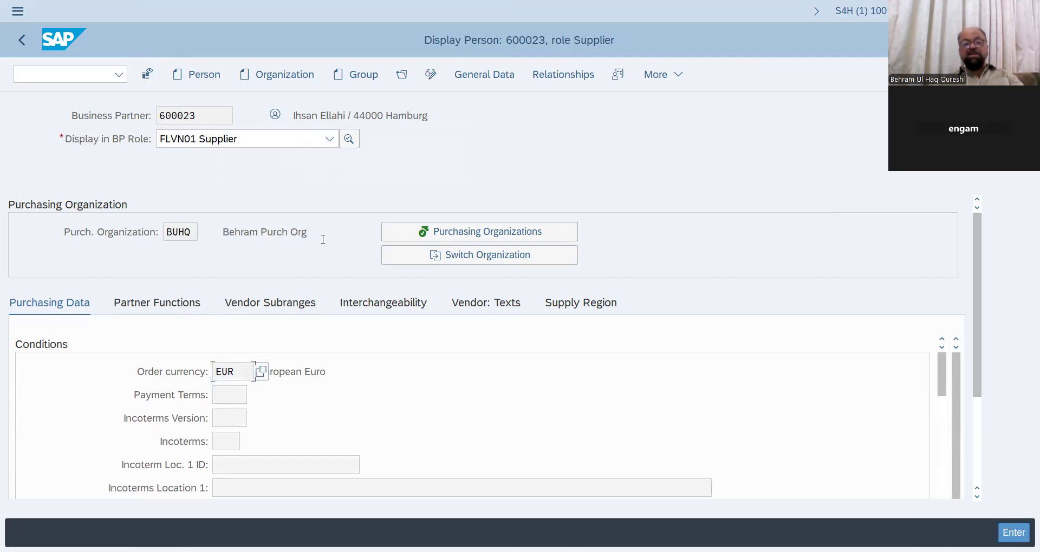
{"action": "left_click", "coordinate": [330, 140]}
- Show partner 600023 in role 000000 Business Partner (Gen.) and review its Hamburg postal code and street fields
{"action": "left_click", "coordinate": [286, 165]}
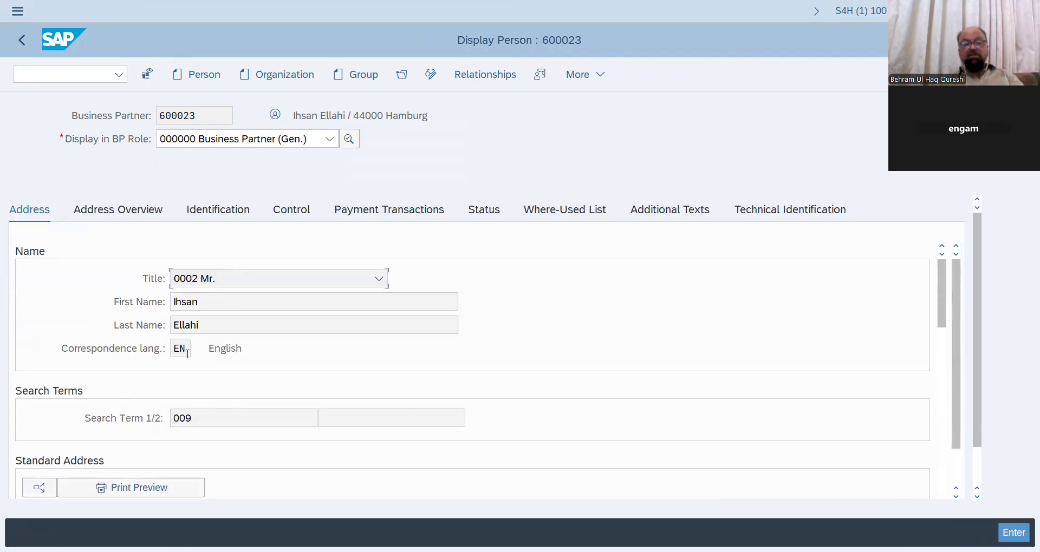
{"action": "scroll", "coordinate": [187, 355], "scroll_direction": "down", "scroll_amount": 4}
{"action": "scroll", "coordinate": [201, 325], "scroll_direction": "up", "scroll_amount": 2}
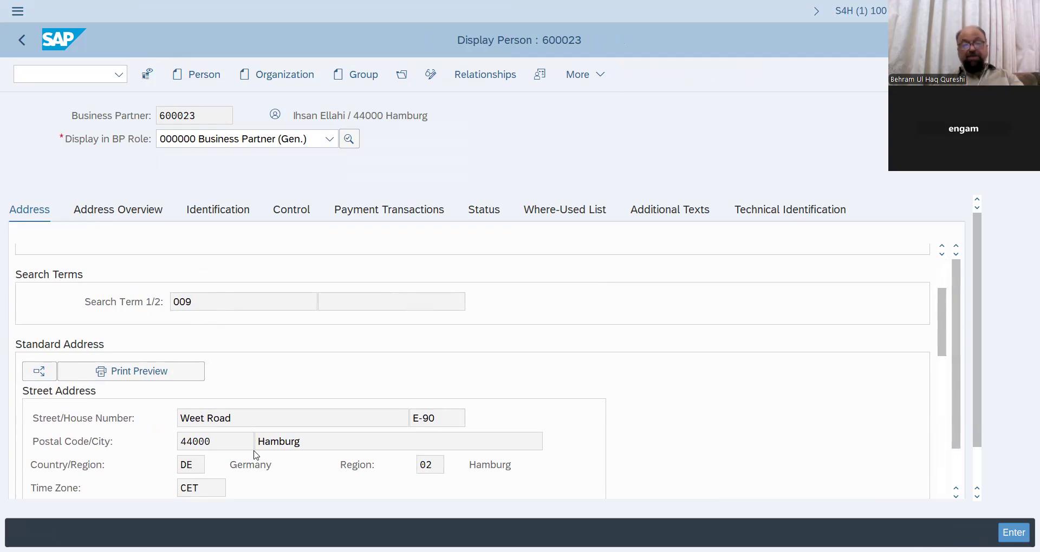
{"action": "left_click_drag", "start_coordinate": [178, 442], "coordinate": [314, 434]}
{"action": "key", "text": "Tab"}
{"action": "left_click_drag", "start_coordinate": [236, 418], "coordinate": [181, 418]}
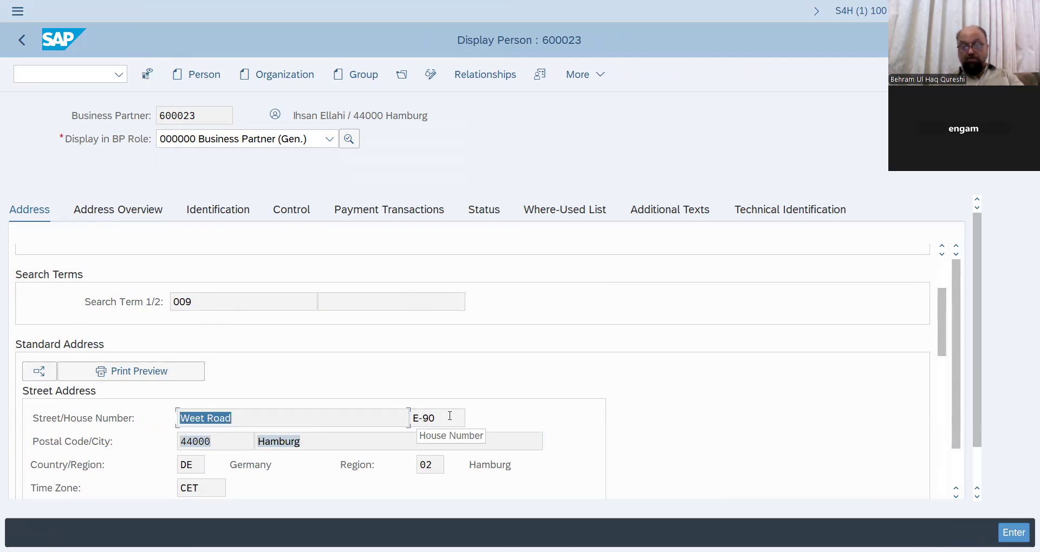
{"action": "key", "text": "Tab"}
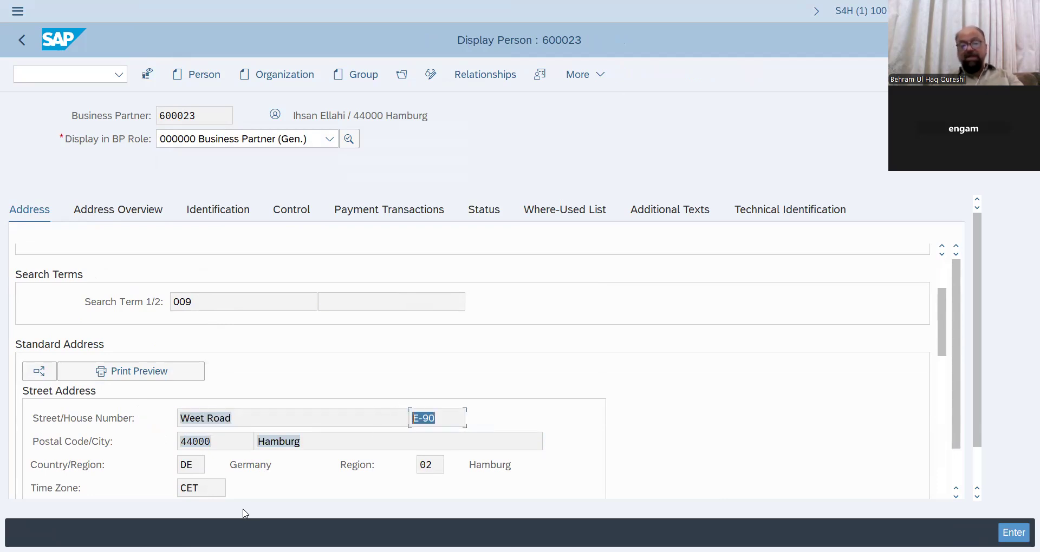
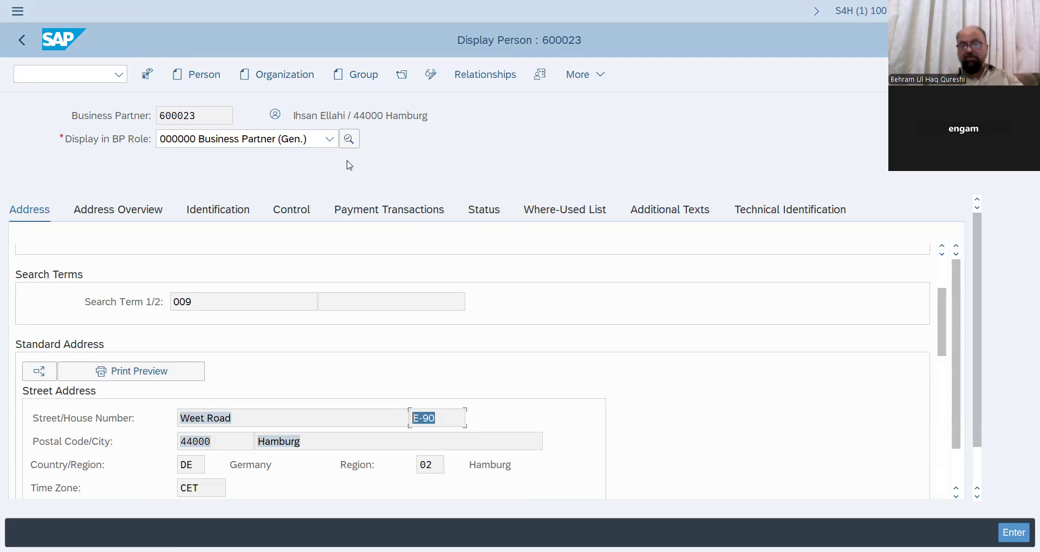
- Display partner 600023 in role FLVN00 Supplier (Fin.Accounting) and view its company code 1010 vendor data
{"action": "left_click", "coordinate": [300, 140]}
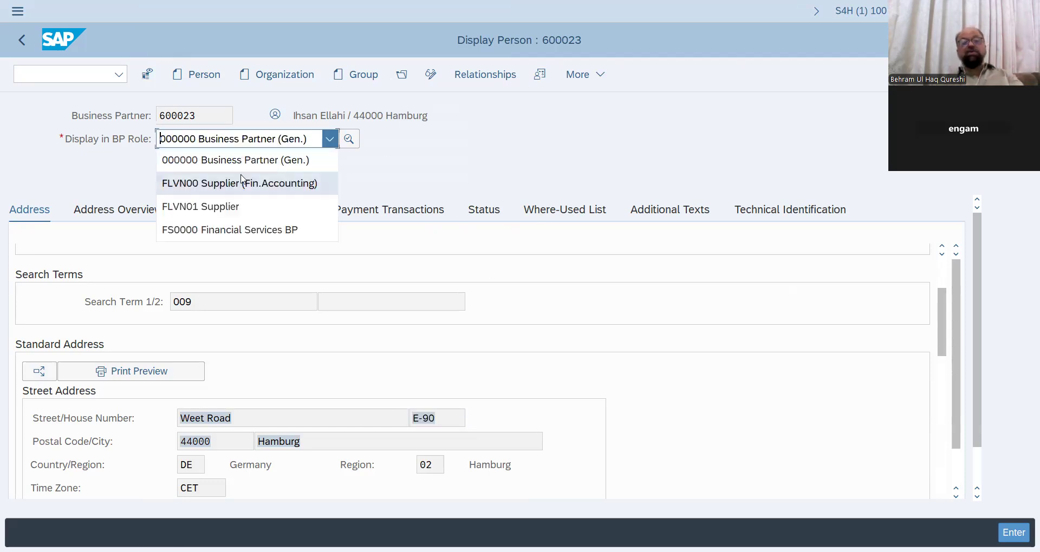
{"action": "left_click", "coordinate": [219, 183]}
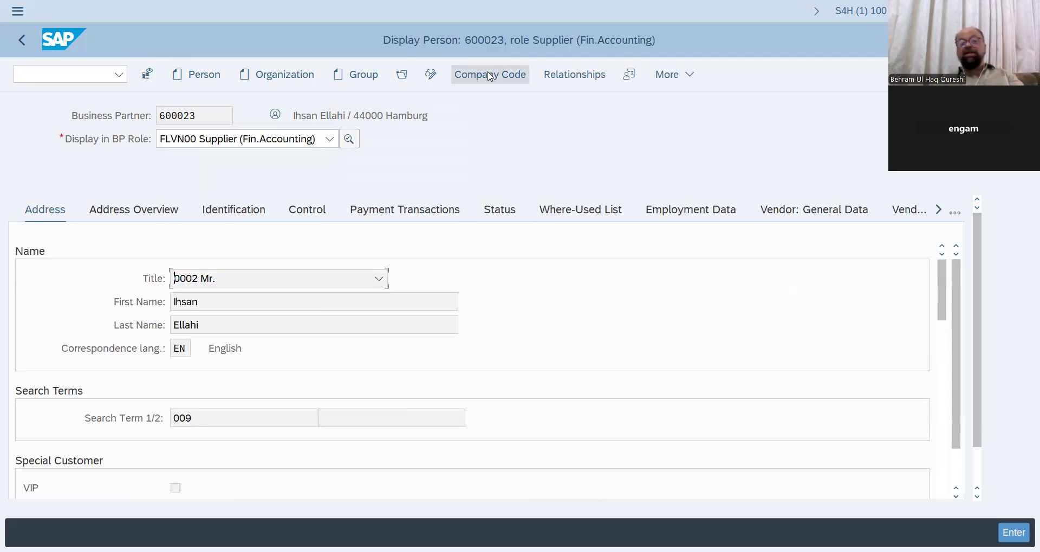
{"action": "left_click", "coordinate": [489, 75]}
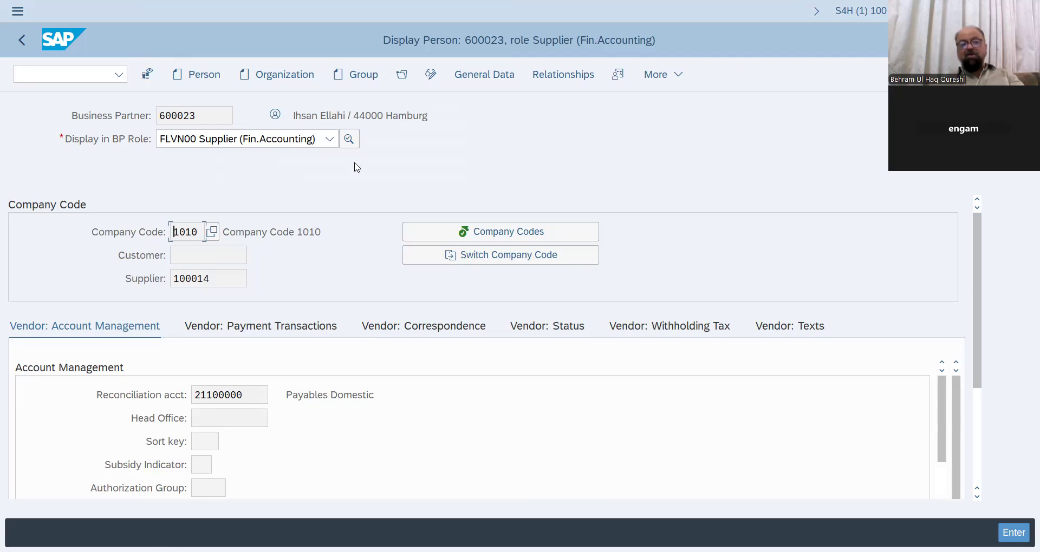
- Switch to the FLVN01 Supplier role and review purchasing data for organization BUHQ, with order currency EUR
{"action": "left_click", "coordinate": [330, 141]}
{"action": "left_click", "coordinate": [241, 206]}
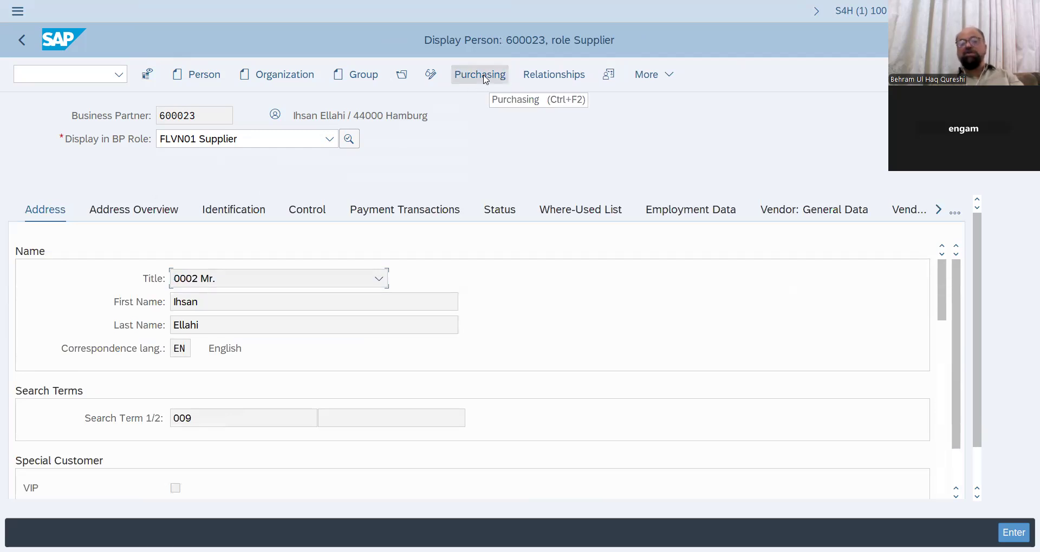
{"action": "left_click", "coordinate": [485, 79]}
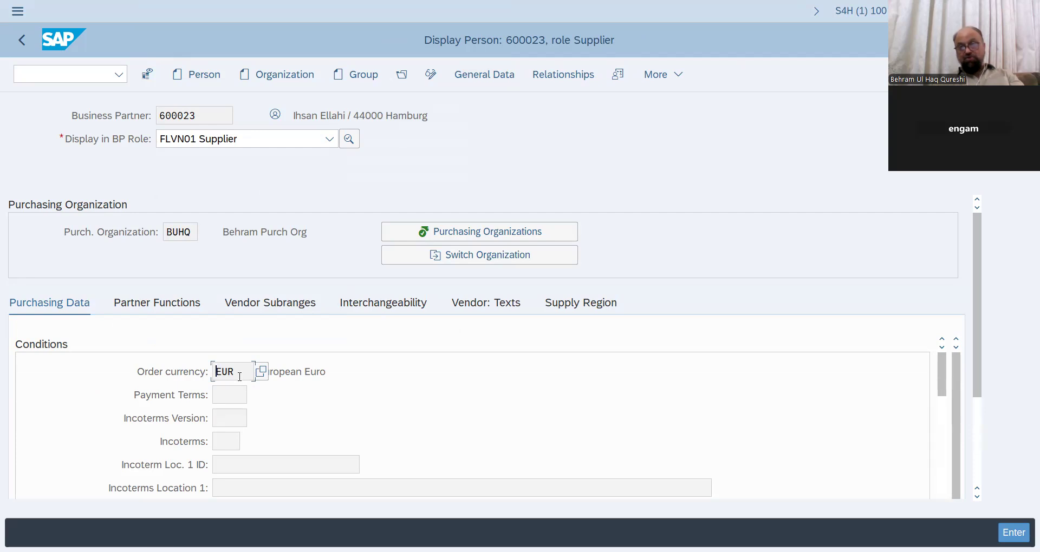
{"action": "left_click", "coordinate": [87, 73]}
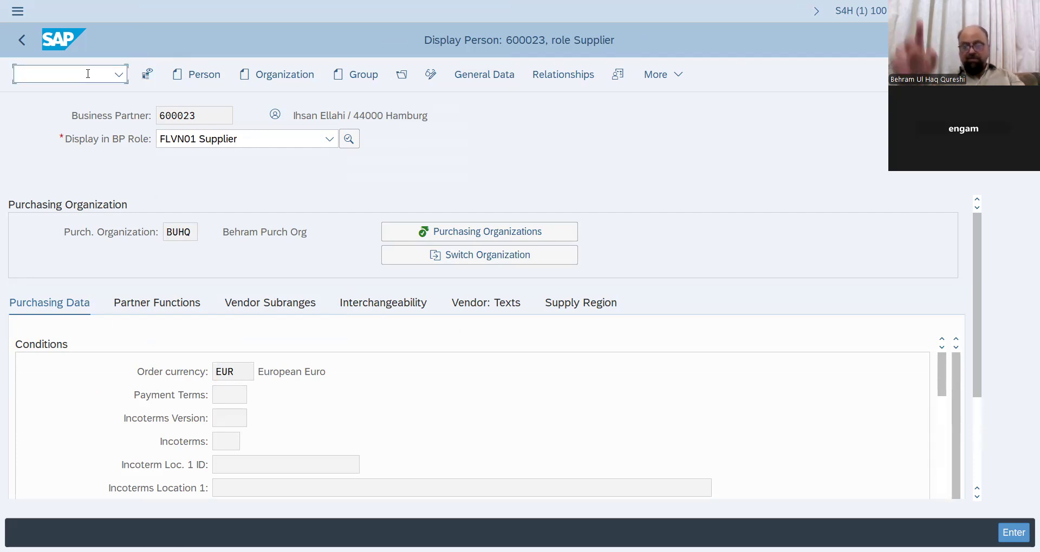
- Run /nspro and open Enterprise Structure > Assignment > Logistics - General > Assign plant to company code
{"action": "type", "text": "/nspro"}
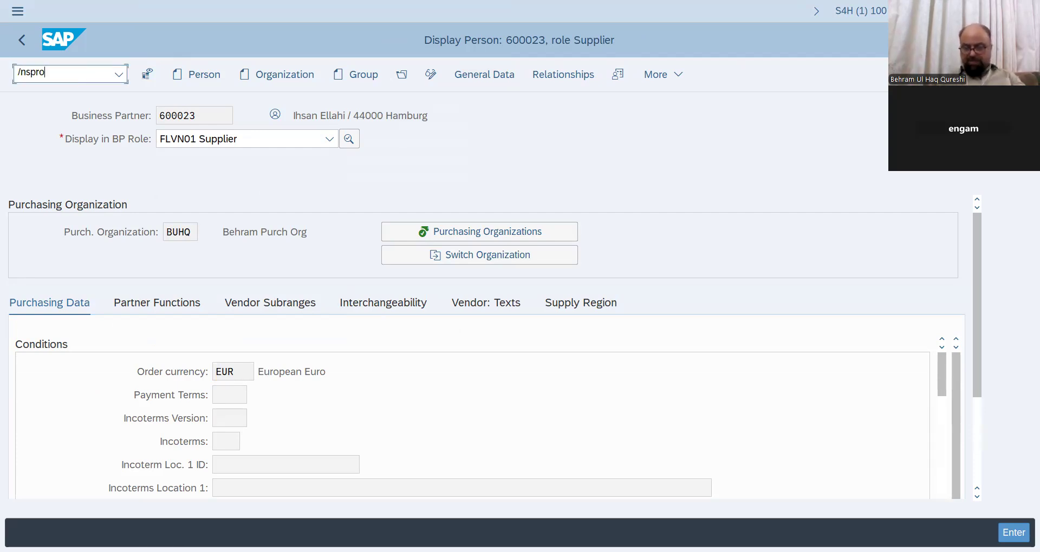
{"action": "key", "text": "Return"}
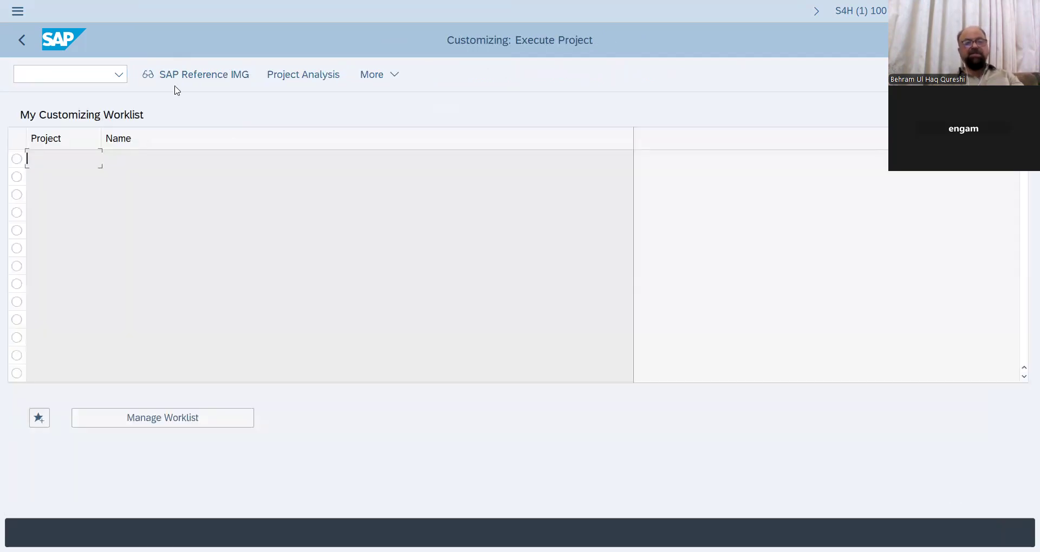
{"action": "left_click", "coordinate": [196, 74]}
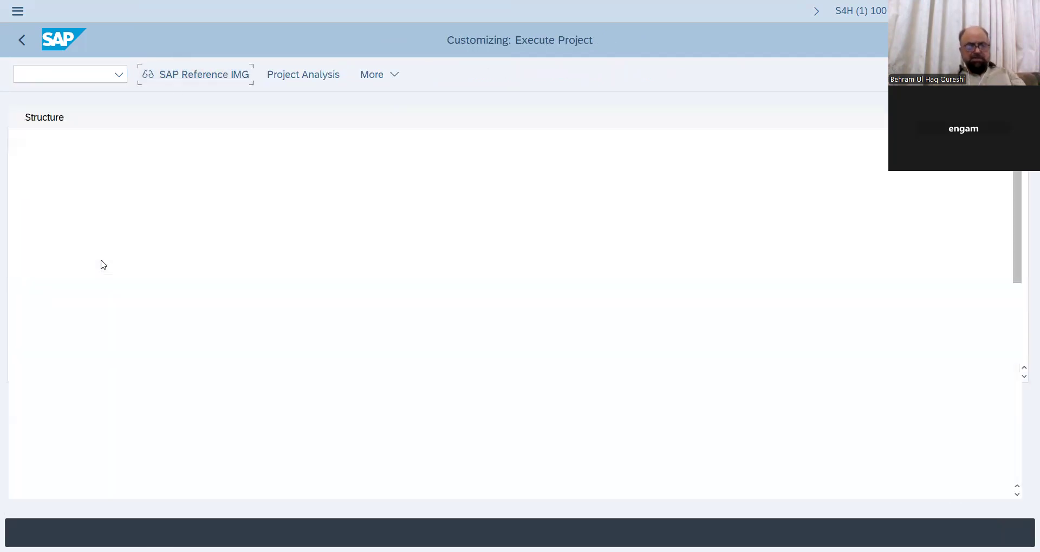
{"action": "left_click", "coordinate": [46, 225]}
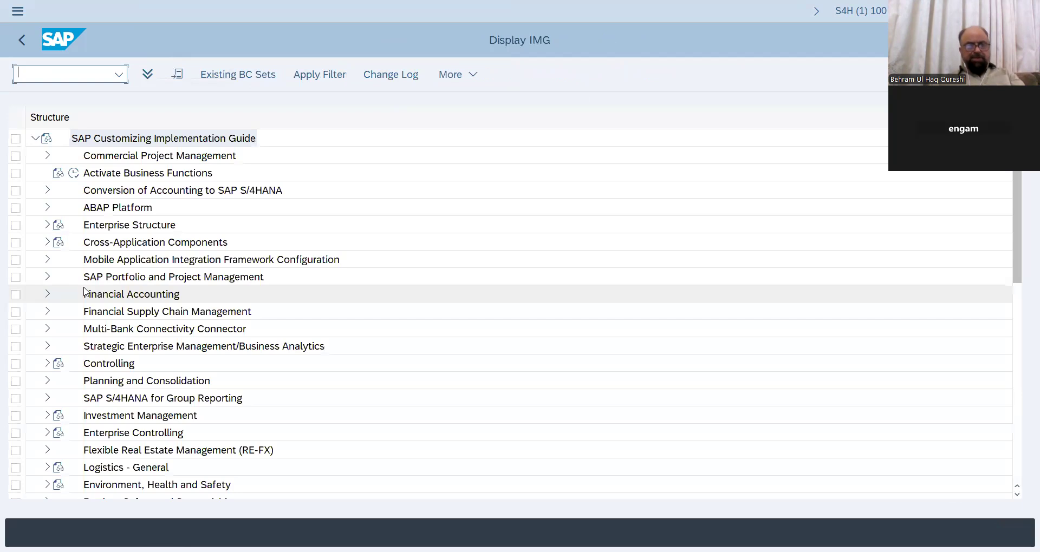
{"action": "left_click", "coordinate": [59, 259]}
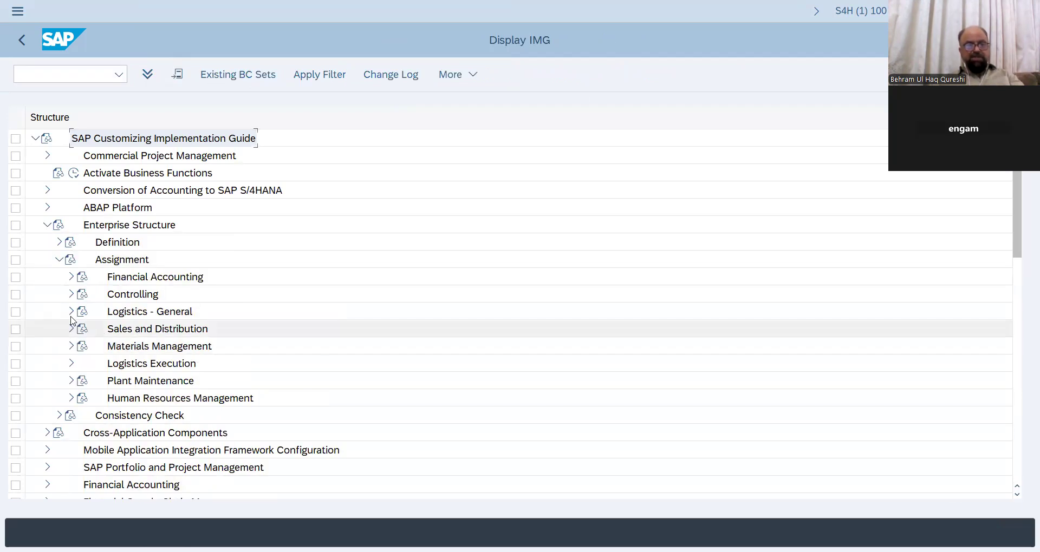
{"action": "left_click", "coordinate": [70, 313]}
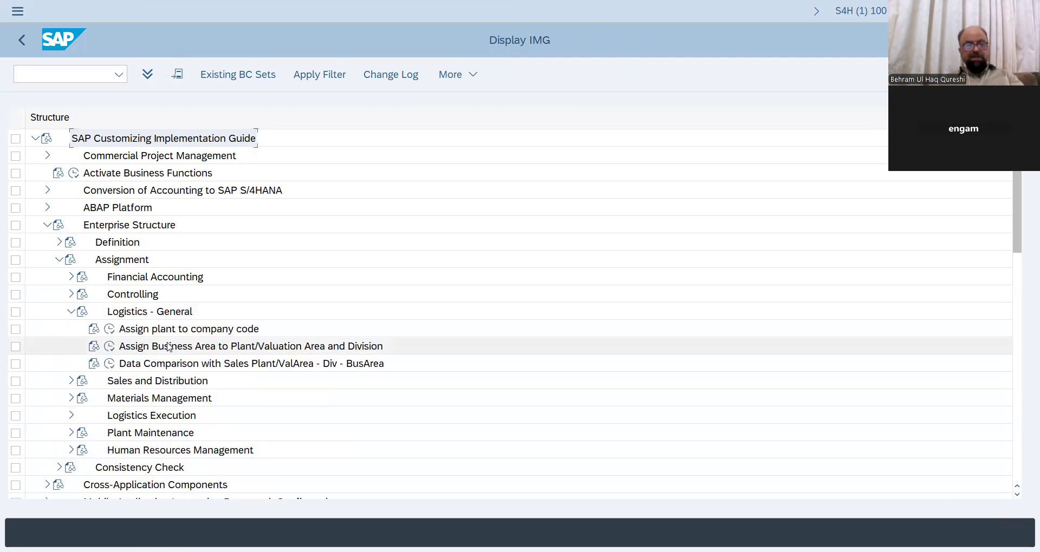
{"action": "left_click", "coordinate": [108, 330]}
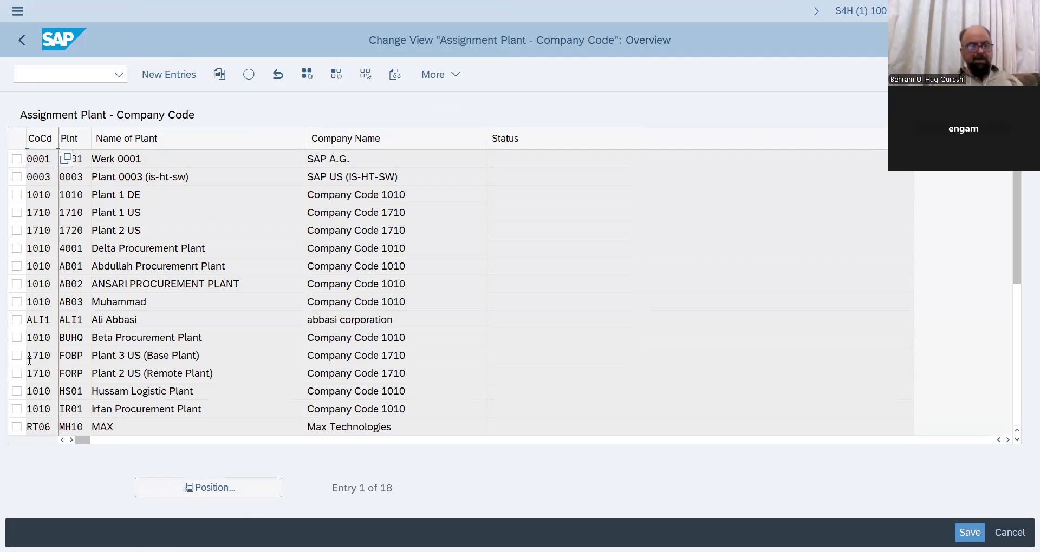
- Verify plant BUHQ (Beta Procurement Plant) is assigned to company code 1010, then return to the IMG tree
{"action": "left_click_drag", "start_coordinate": [207, 340], "coordinate": [85, 347]}
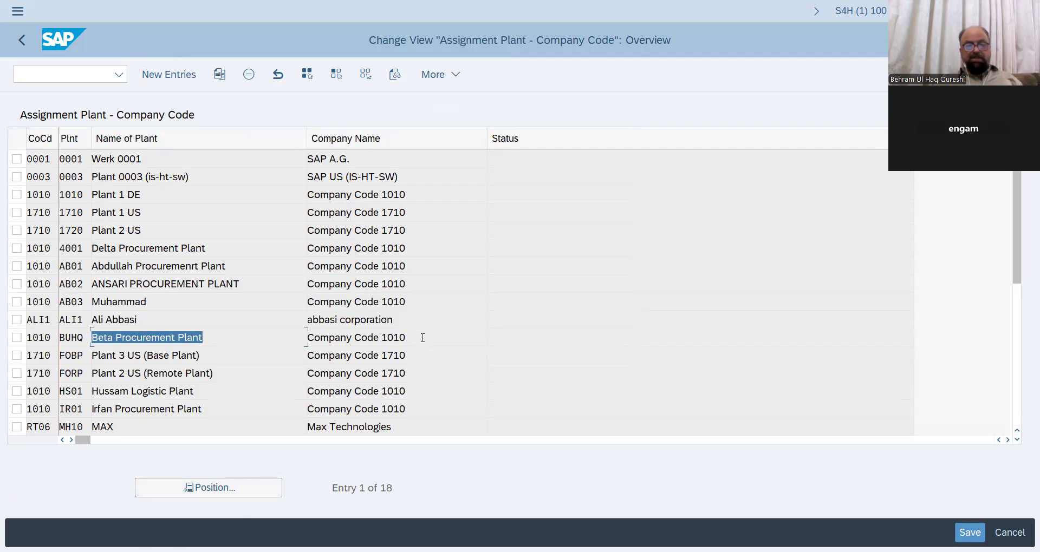
{"action": "left_click_drag", "start_coordinate": [422, 338], "coordinate": [306, 341]}
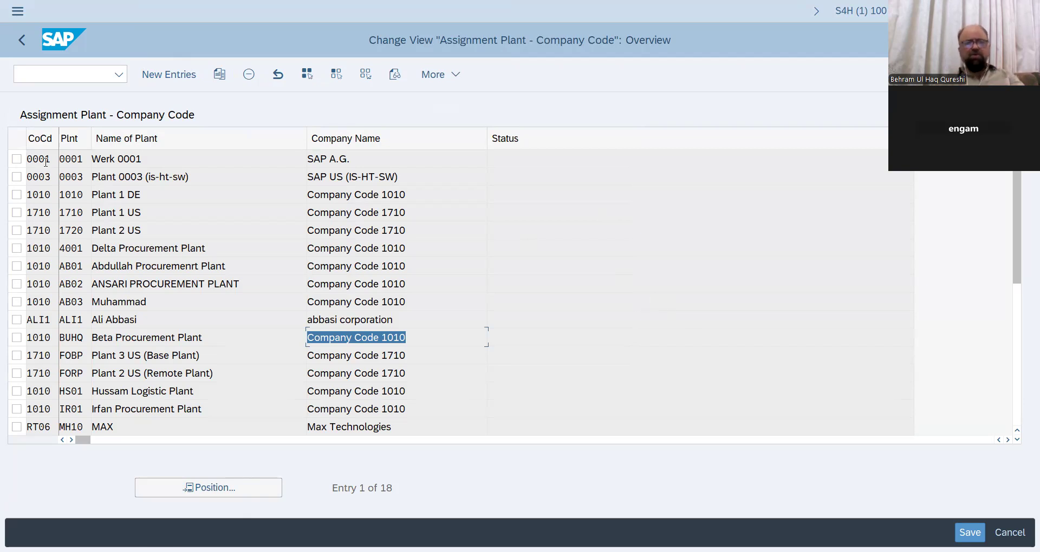
{"action": "left_click", "coordinate": [21, 39]}
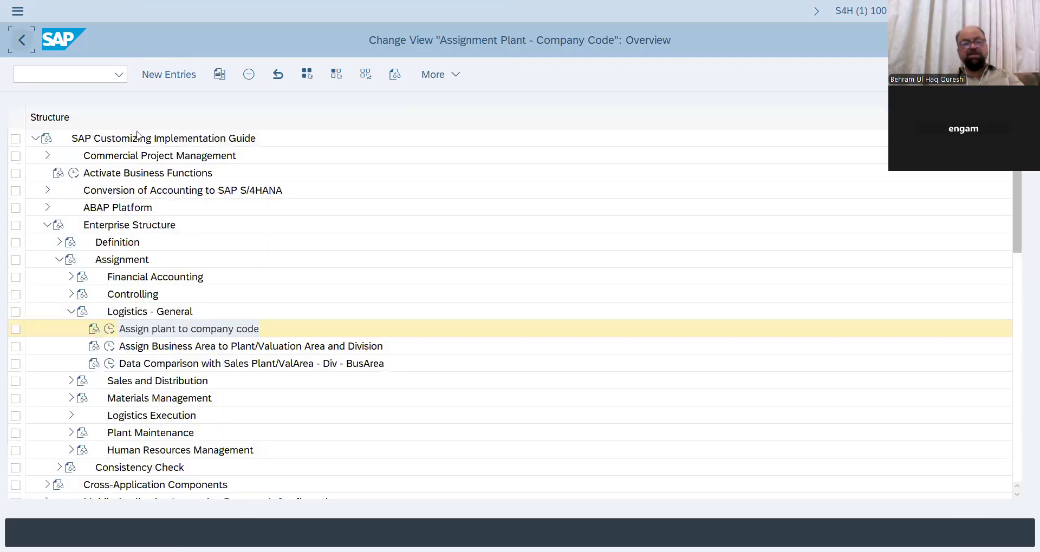
- Collapse Enterprise Structure and back out of the IMG to the SAP Easy Access menu
{"action": "left_click", "coordinate": [48, 225]}
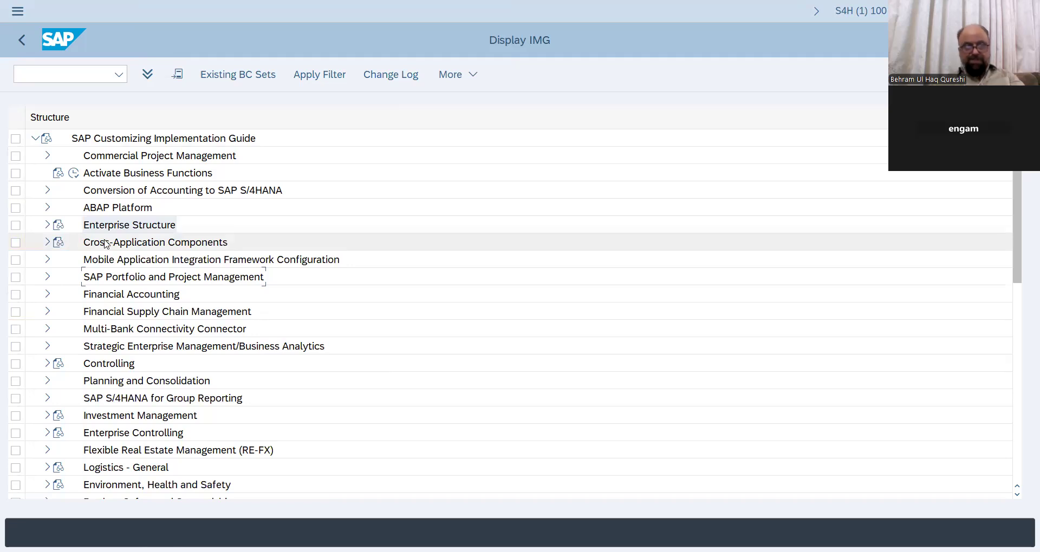
{"action": "scroll", "coordinate": [129, 208], "scroll_direction": "down", "scroll_amount": 5}
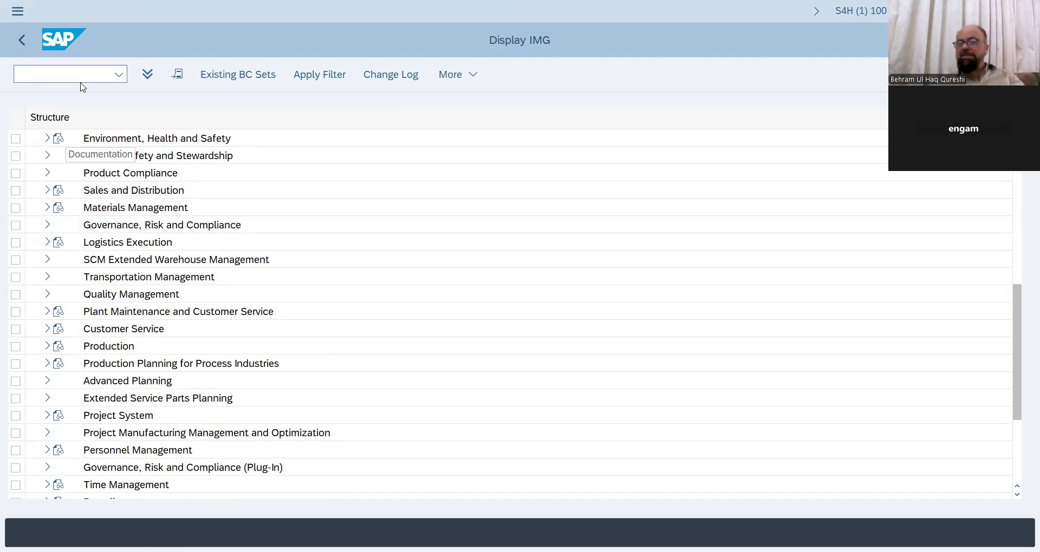
{"action": "left_click", "coordinate": [22, 42]}
{"action": "left_click", "coordinate": [22, 44]}
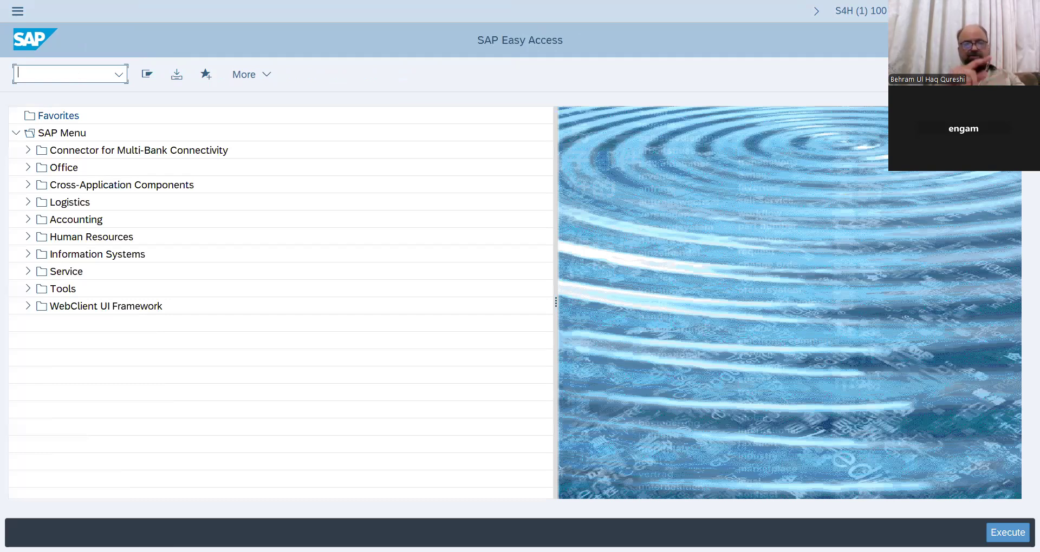
- Run transaction SPRO and open the SAP Reference IMG
{"action": "type", "text": "SPRO"}
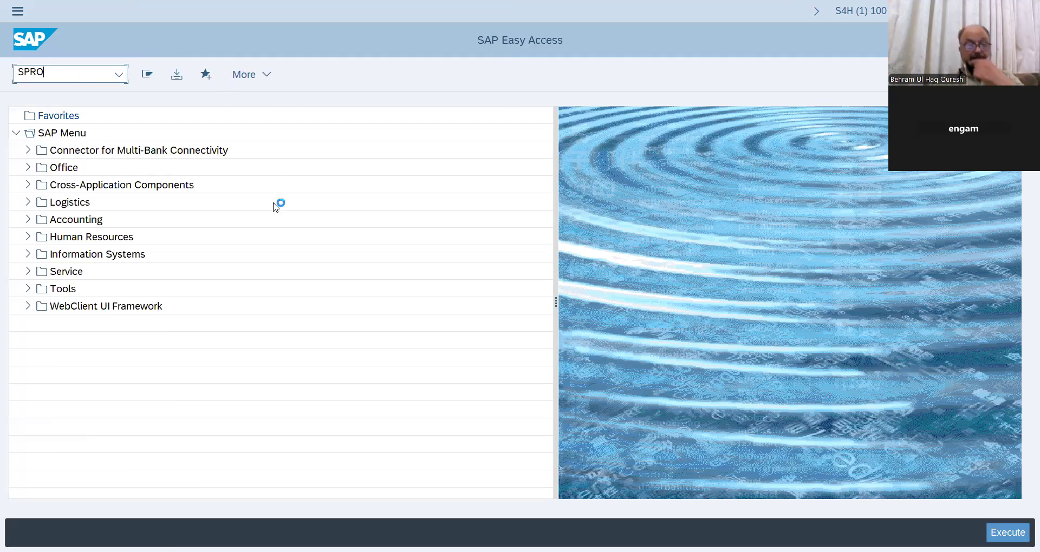
{"action": "key", "text": "Return"}
{"action": "key", "text": "F5"}
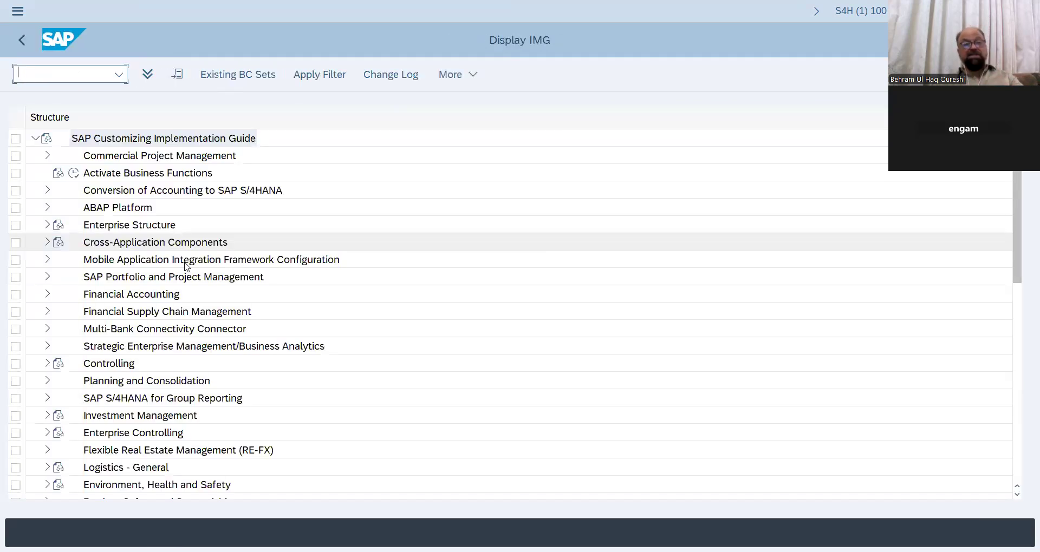
- Browse the Enterprise Structure > Definition areas in the IMG, then collapse and scroll the tree
{"action": "left_click", "coordinate": [47, 224]}
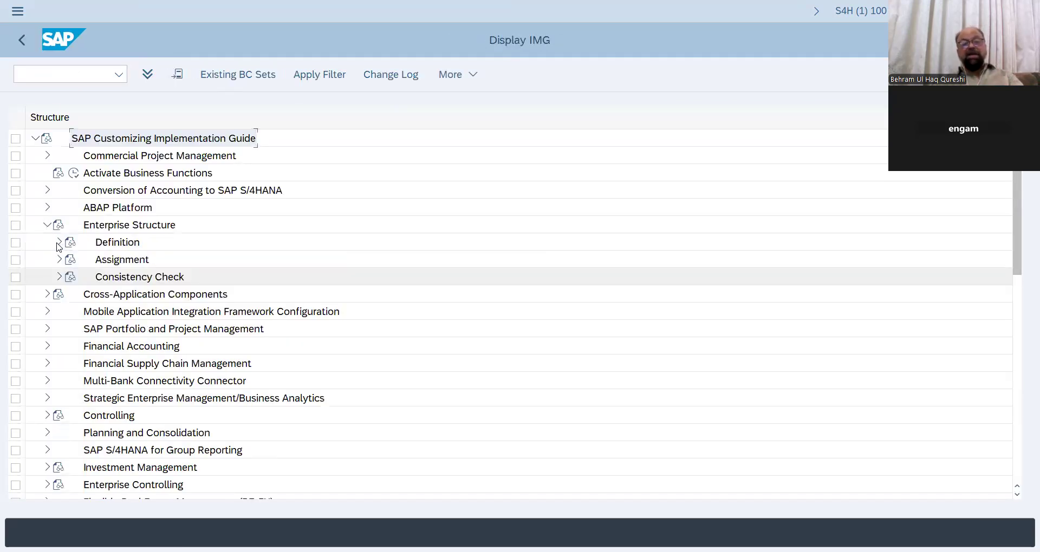
{"action": "left_click", "coordinate": [59, 242]}
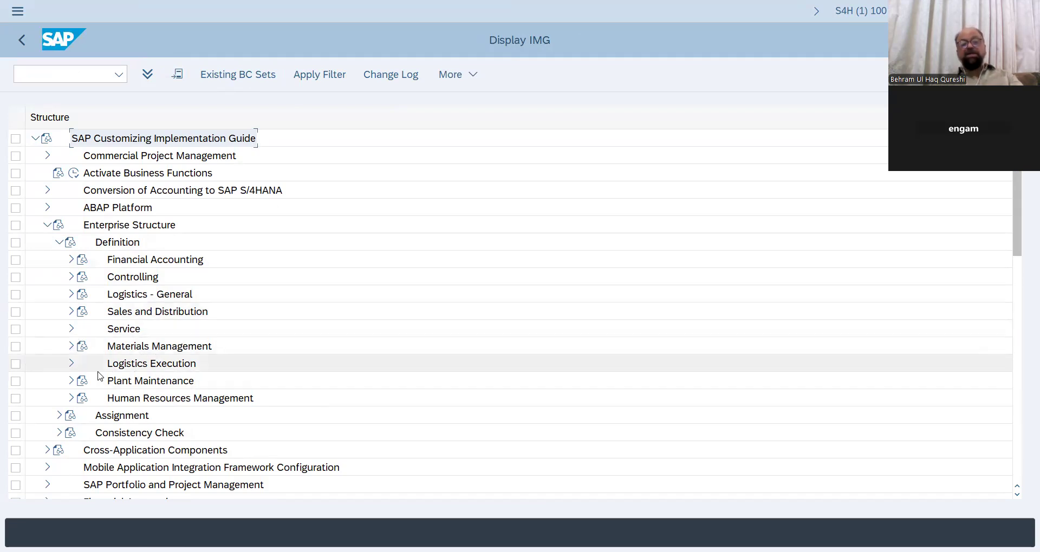
{"action": "left_click", "coordinate": [47, 225]}
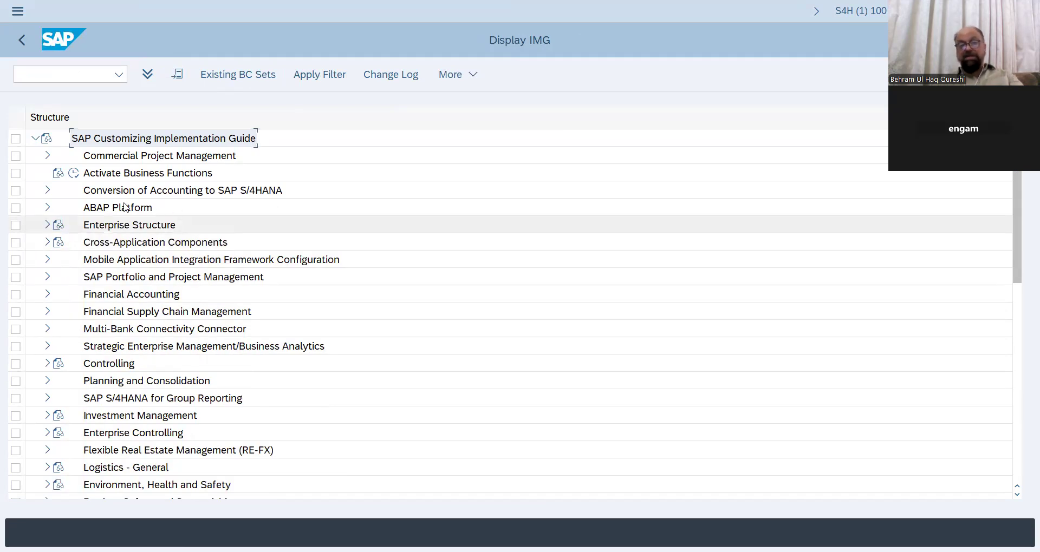
{"action": "scroll", "coordinate": [99, 204], "scroll_direction": "down", "scroll_amount": 2}
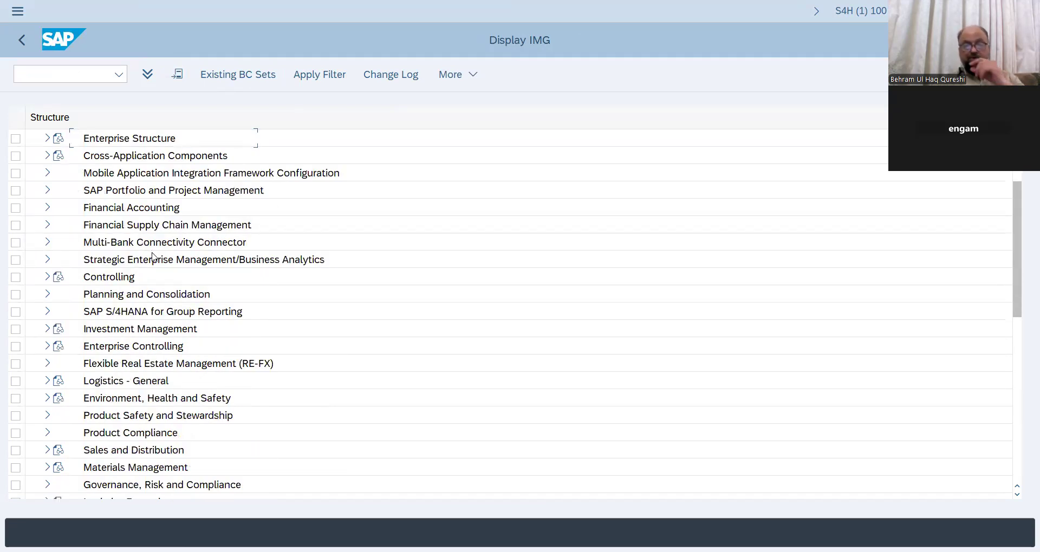
{"action": "scroll", "coordinate": [151, 256], "scroll_direction": "down", "scroll_amount": 5}
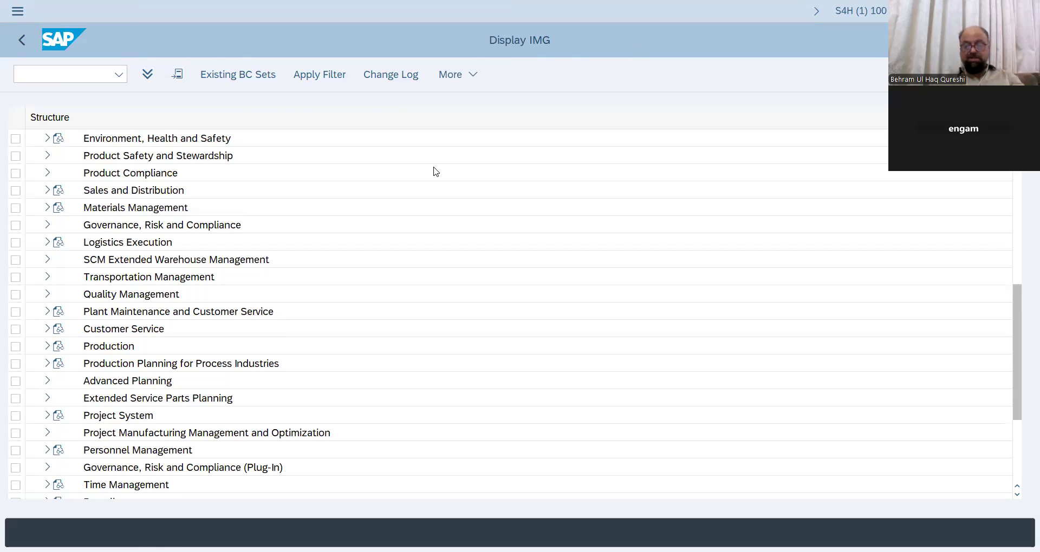
- In the Word notes, undo the last change and add a new line below the supplier entry
{"action": "key", "text": "alt+Tab"}
{"action": "key", "text": "ctrl+z"}
{"action": "left_click", "coordinate": [390, 134]}
{"action": "key", "text": "Return"}
- Add a Vendor line with the vendor's name, correcting the name's first letter to 'I'
{"action": "type", "text": "Vendor "}
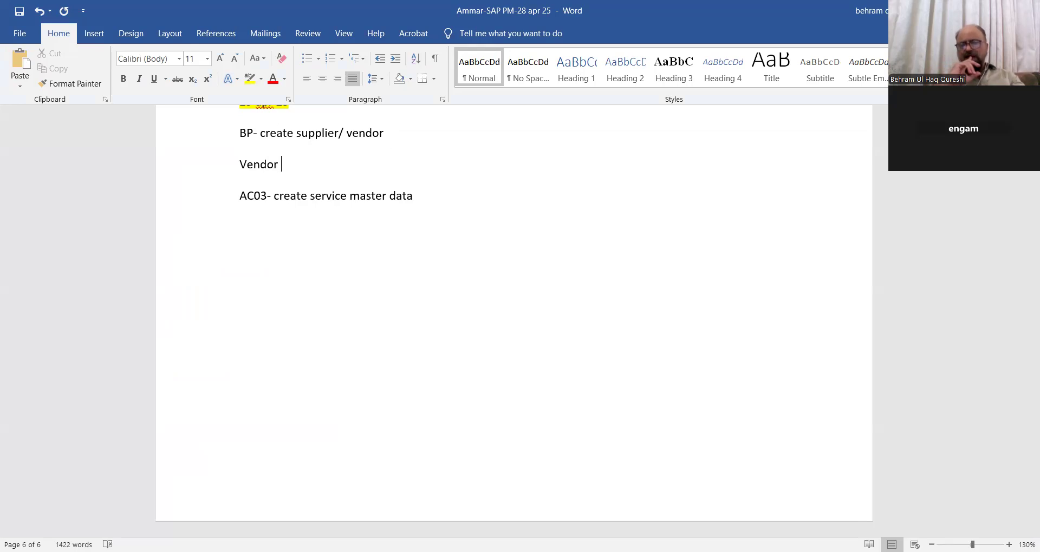
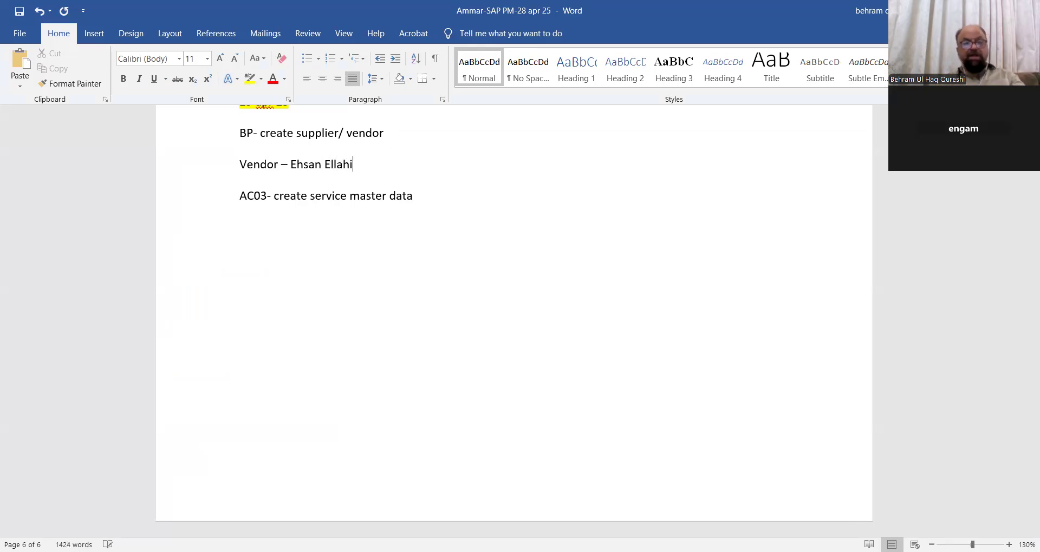
{"action": "left_click", "coordinate": [297, 161]}
{"action": "key", "text": "BackSpace"}
{"action": "type", "text": "I"}
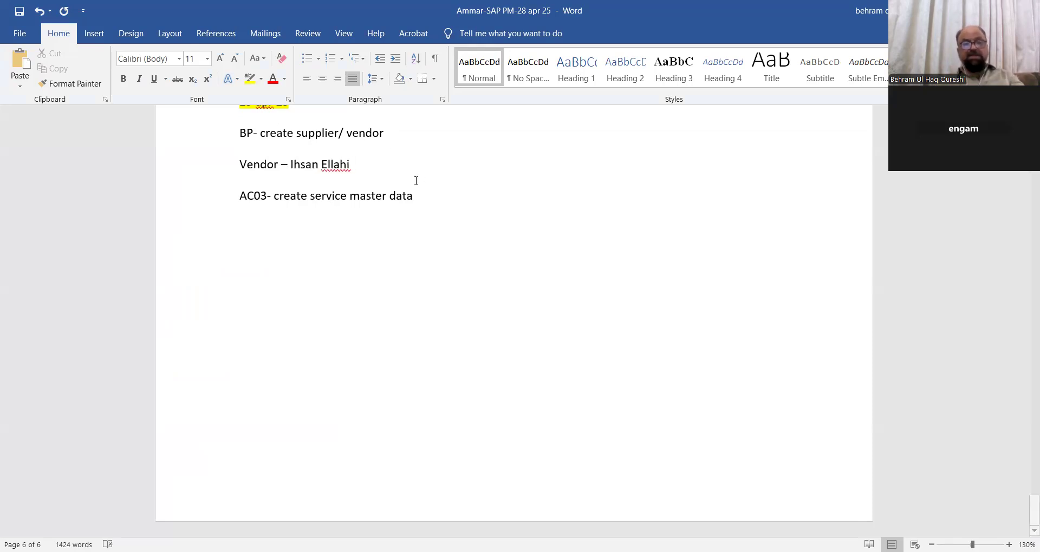
{"action": "left_click", "coordinate": [379, 164]}
- Add the line 'Business partner general- title, name , address', fixing 'paertner' to 'partner'
{"action": "key", "text": "Return"}
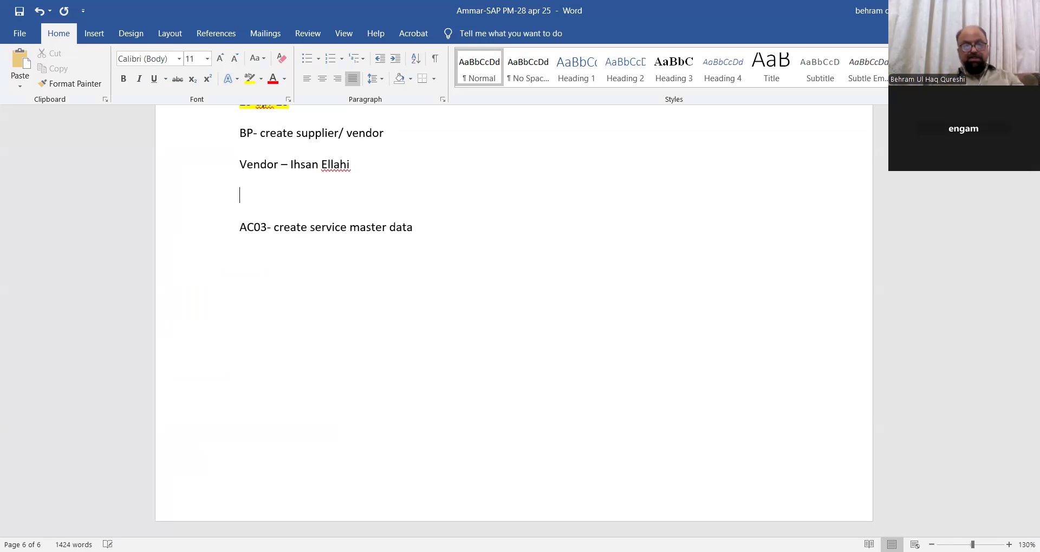
{"action": "type", "text": "Business paertner general-"}
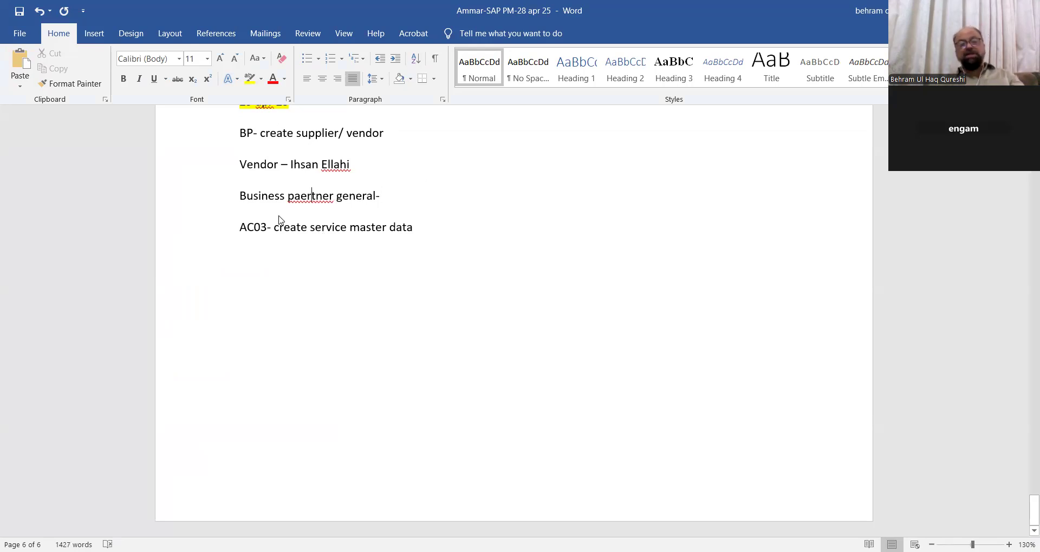
{"action": "right_click", "coordinate": [312, 197]}
{"action": "left_click", "coordinate": [407, 191]}
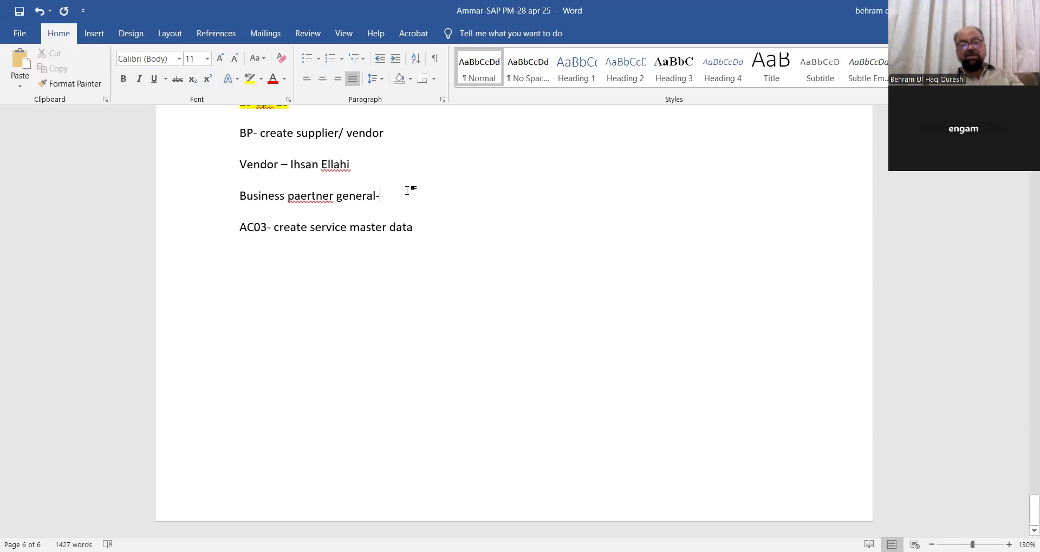
{"action": "right_click", "coordinate": [309, 198]}
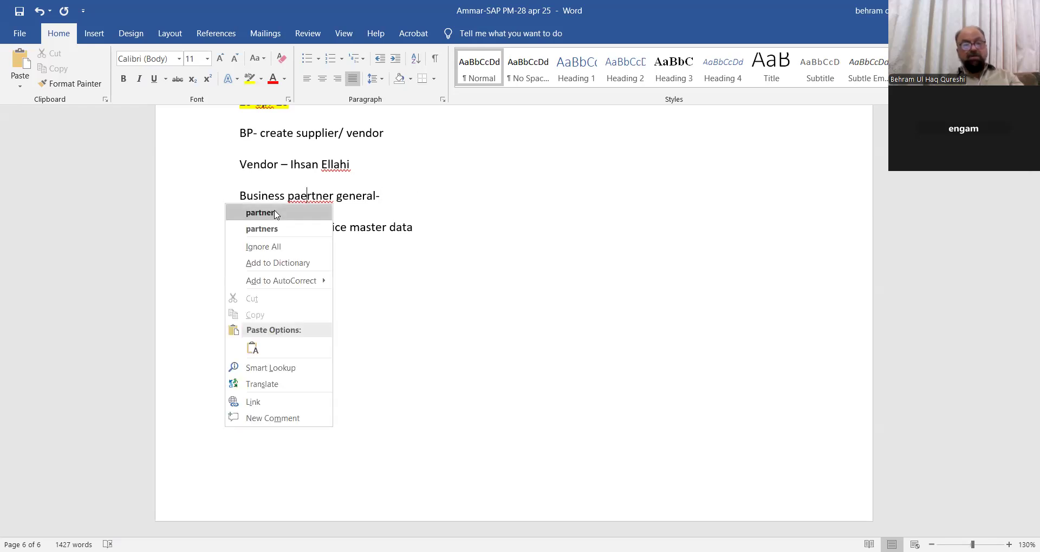
{"action": "left_click", "coordinate": [275, 214]}
{"action": "left_click", "coordinate": [416, 196]}
{"action": "type", "text": "ti"}
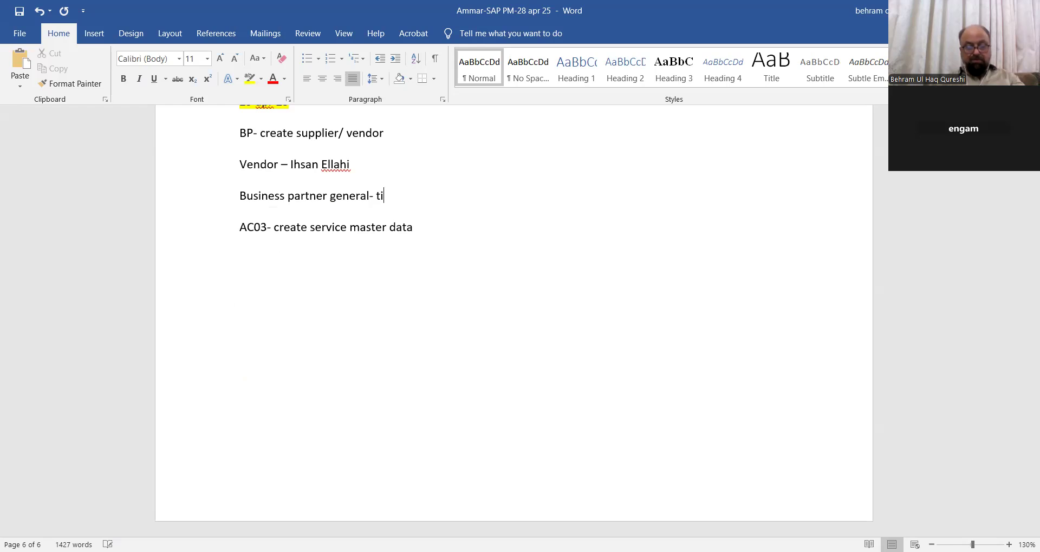
{"action": "type", "text": "tle, name , address"}
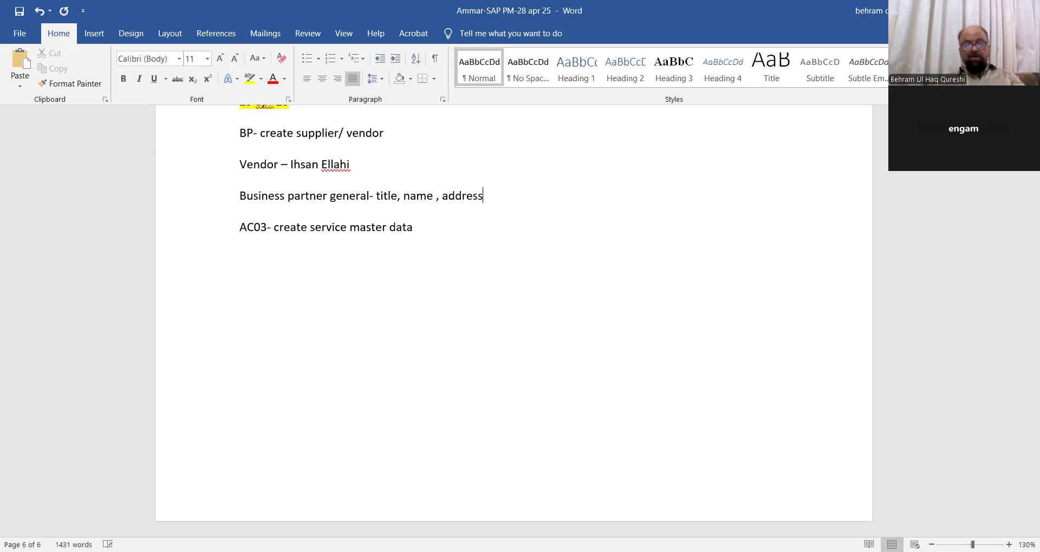
- Add the line 'FI vendor- company code 1010- Reconciliation account', correcting the spelling of Reconciliation
{"action": "key", "text": "Return"}
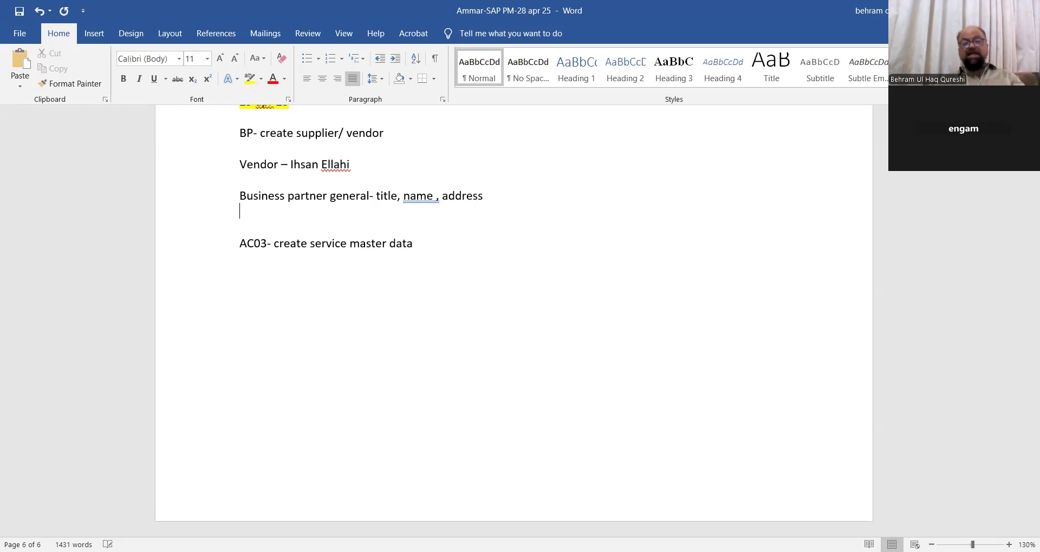
{"action": "type", "text": "FI "}
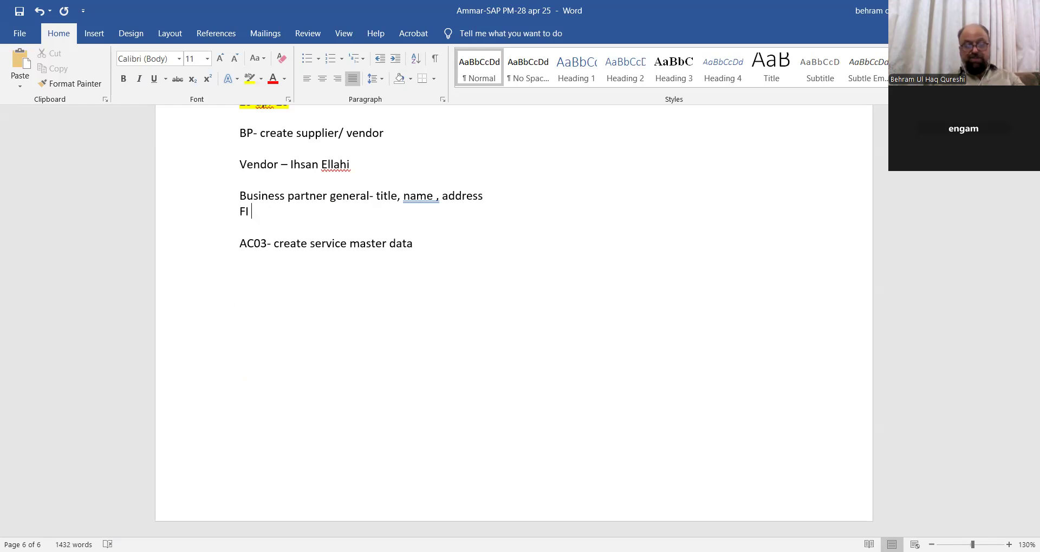
{"action": "type", "text": "vendor"}
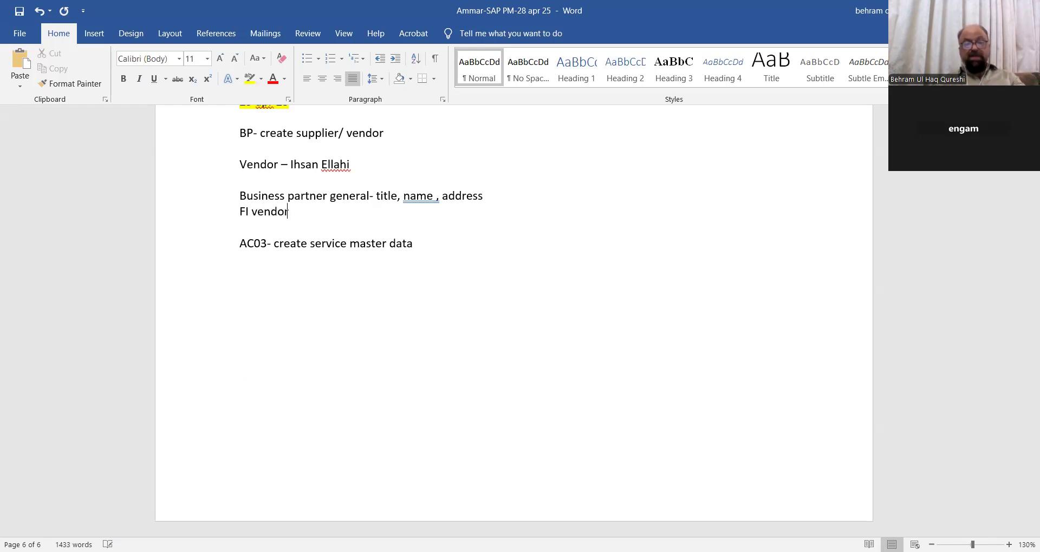
{"action": "type", "text": "- c"}
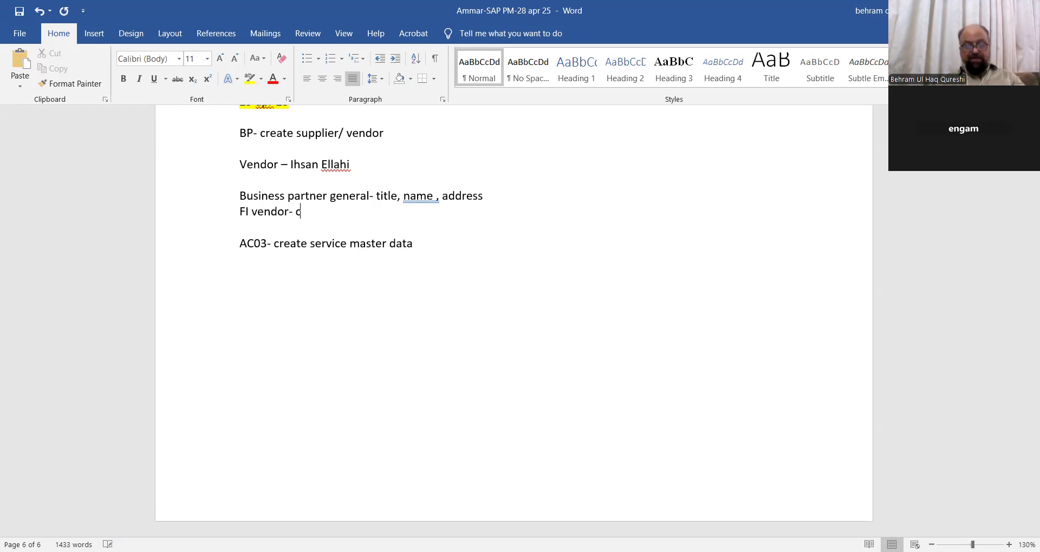
{"action": "type", "text": "ompany code "}
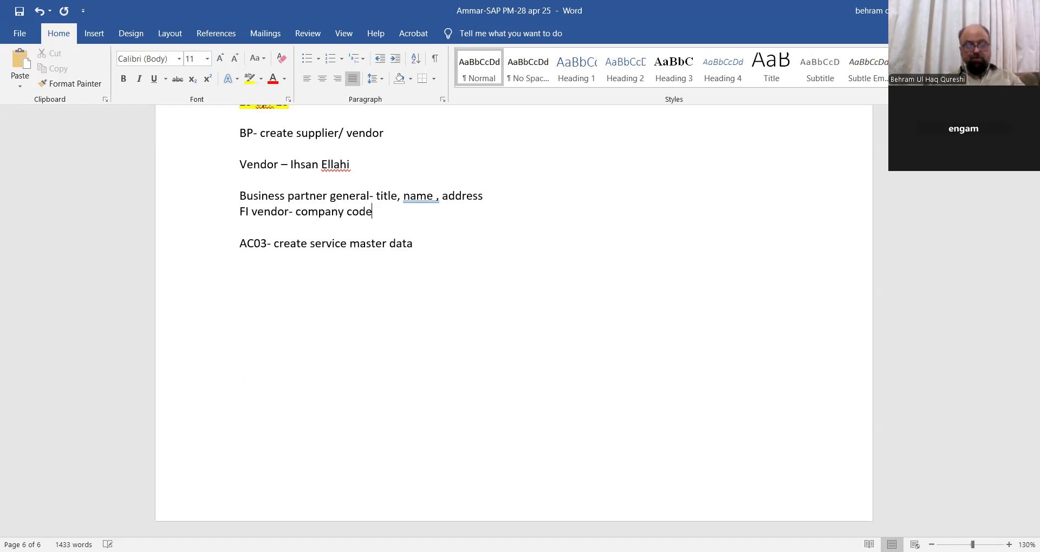
{"action": "type", "text": "1010"}
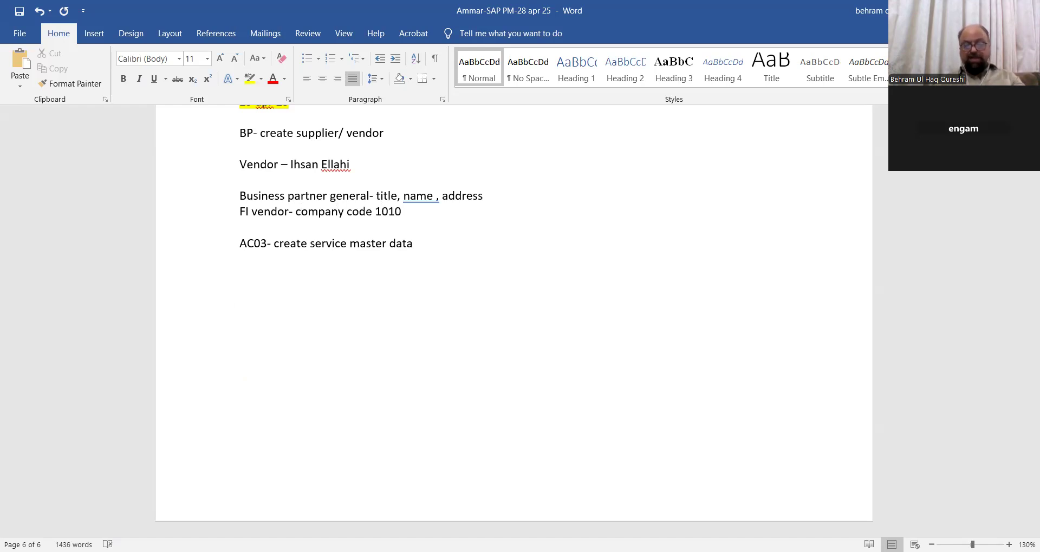
{"action": "type", "text": "- Reconc"}
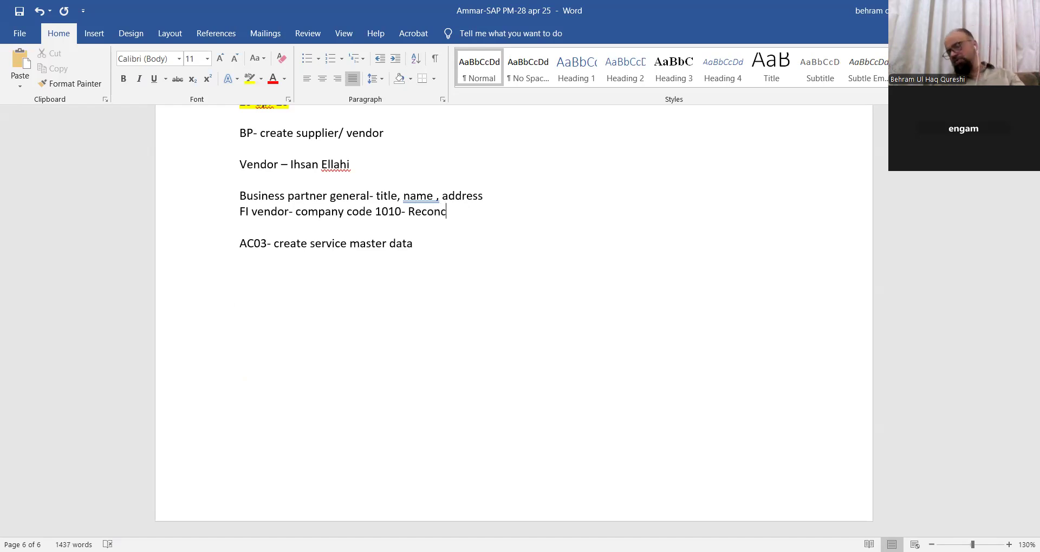
{"action": "type", "text": "il"}
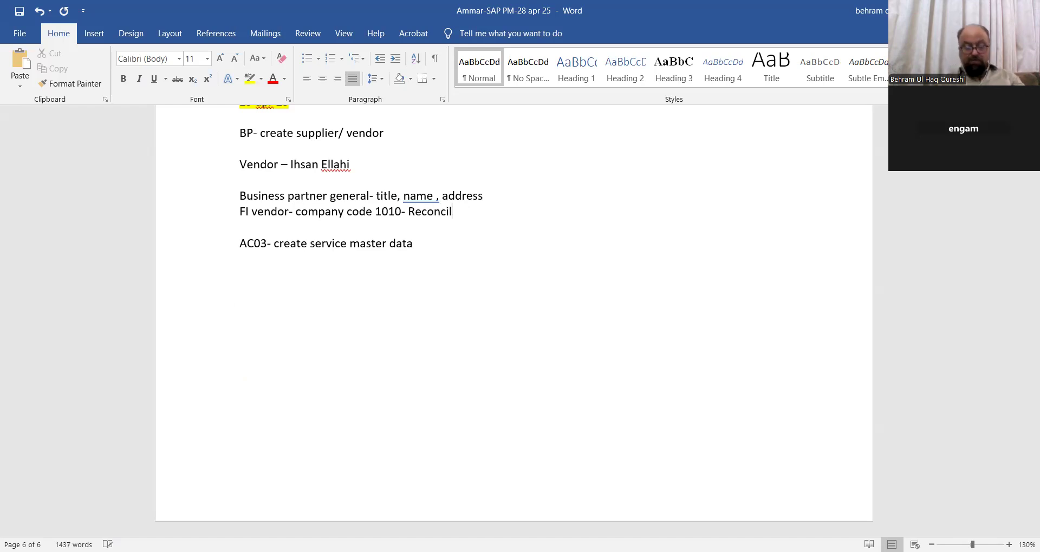
{"action": "type", "text": "liation account"}
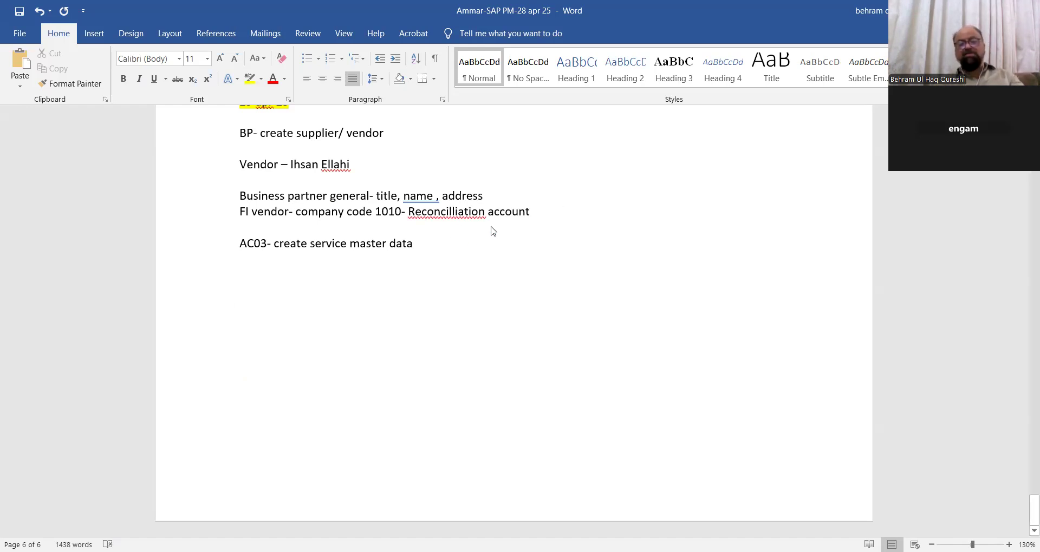
{"action": "right_click", "coordinate": [454, 227]}
{"action": "left_click", "coordinate": [424, 228]}
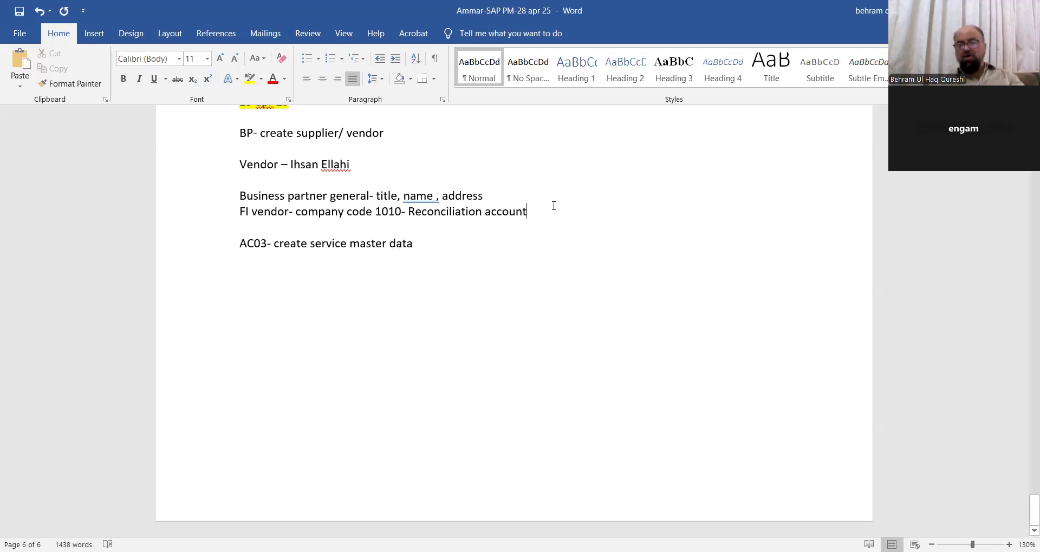
- Extend the FI vendor line with '- Accounts payable domestic' on the same line
{"action": "type", "text": "- "}
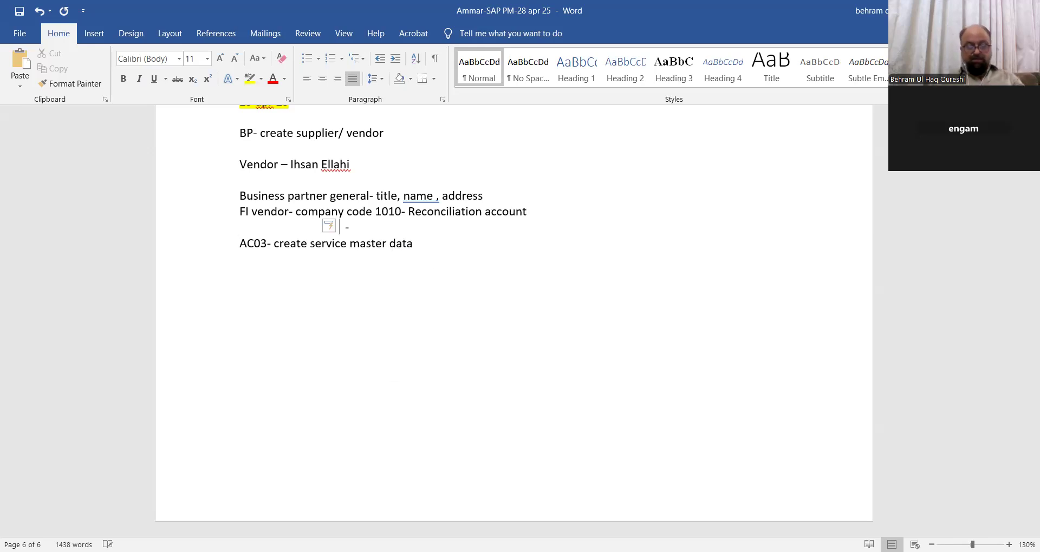
{"action": "type", "text": "Accounts payable"}
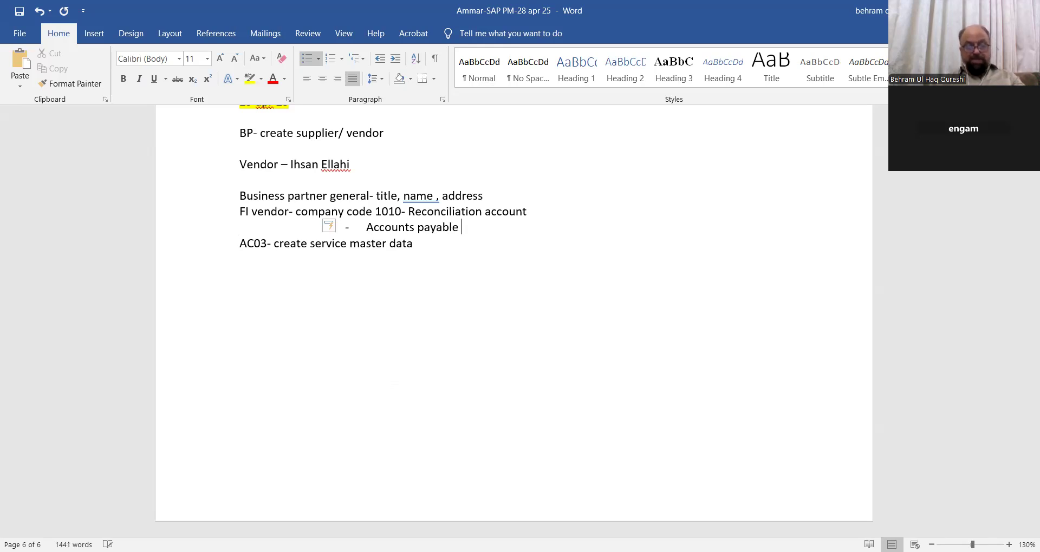
{"action": "type", "text": " domestic"}
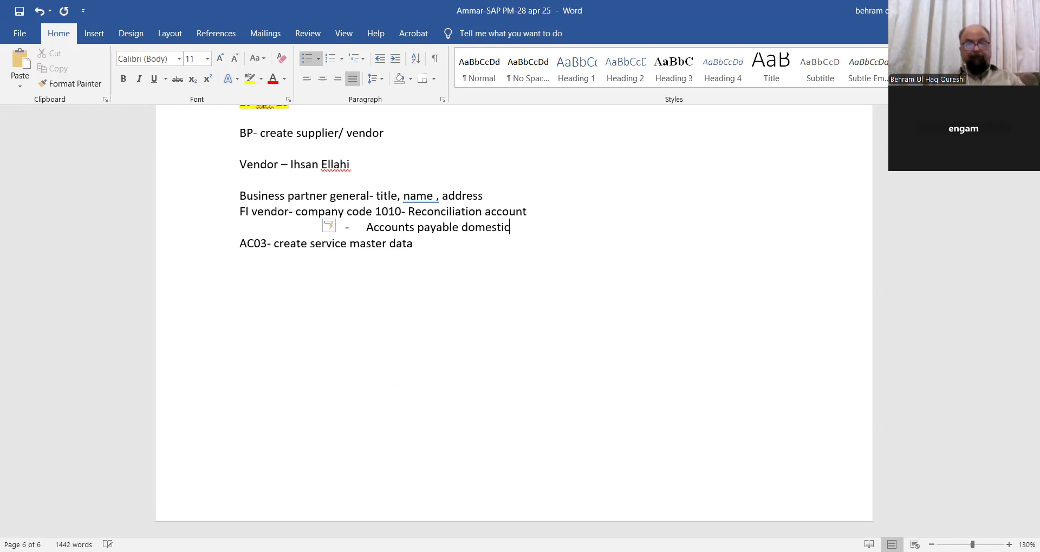
{"action": "left_click", "coordinate": [344, 229]}
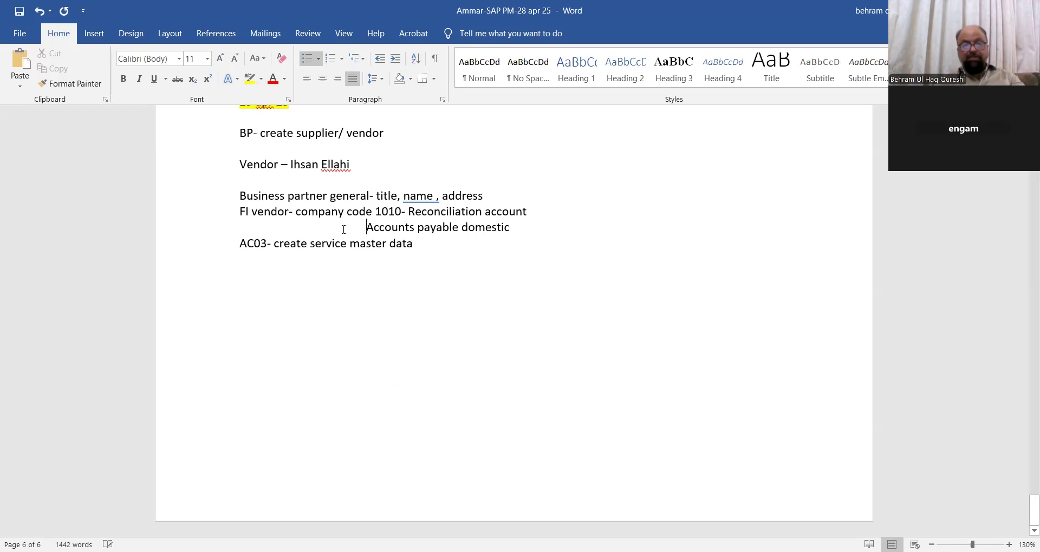
{"action": "key", "text": "BackSpace"}
{"action": "key", "text": "BackSpace"}
{"action": "type", "text": "- Accounts payable domestic"}
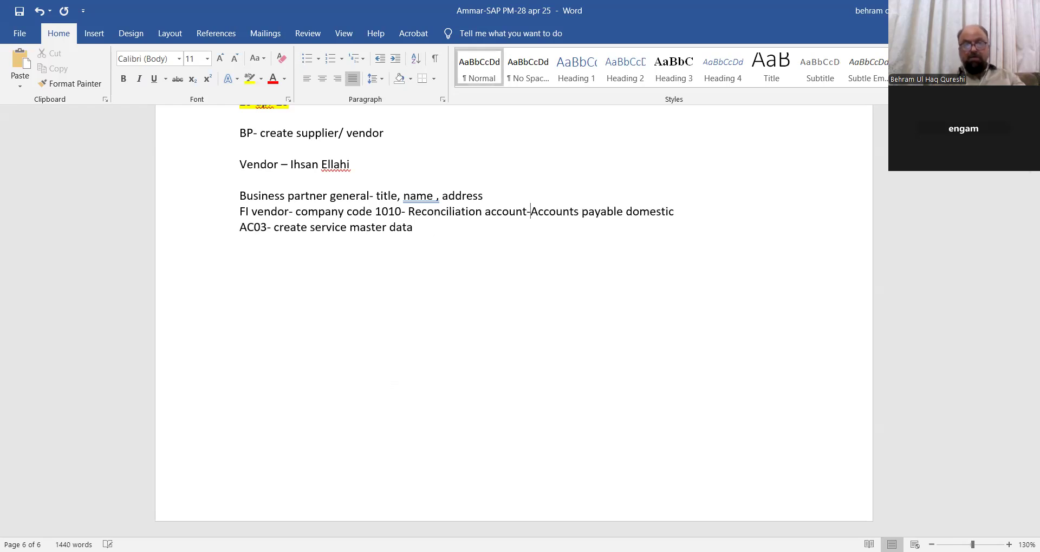
- Add the line 'Supplier- Purchasing org, BUHQ, Order currency EUR' and remove the space before the comma after name
{"action": "left_click", "coordinate": [697, 212]}
{"action": "key", "text": "Return"}
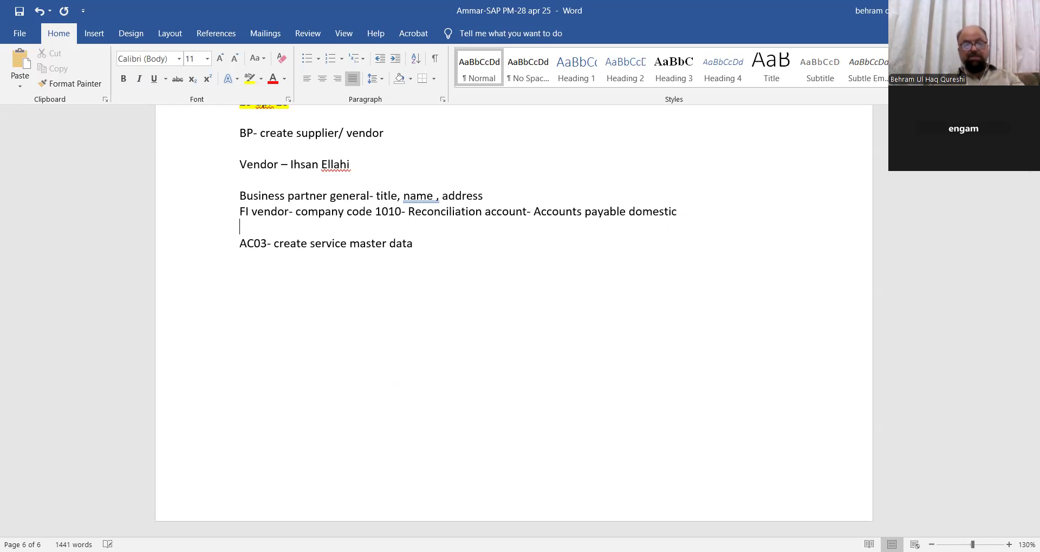
{"action": "type", "text": "Su"}
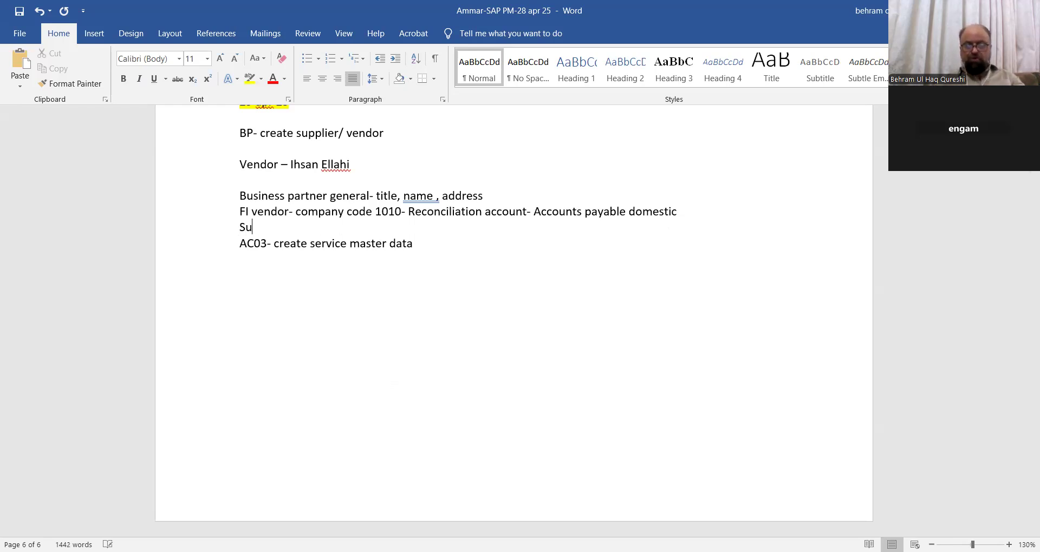
{"action": "type", "text": "ppli"}
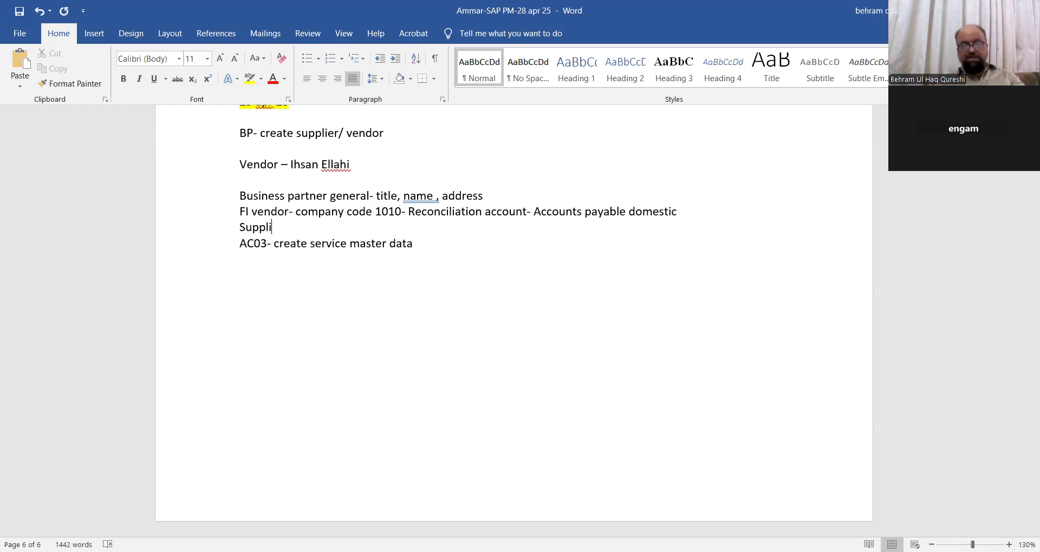
{"action": "type", "text": "er- Purchasing org"}
{"action": "type", "text": ", "}
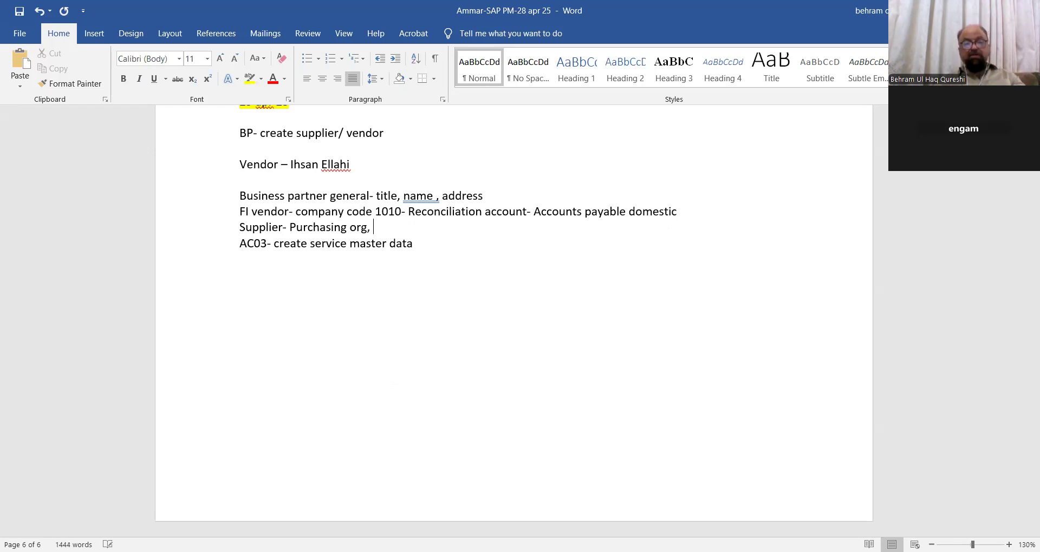
{"action": "type", "text": "BUHQ"}
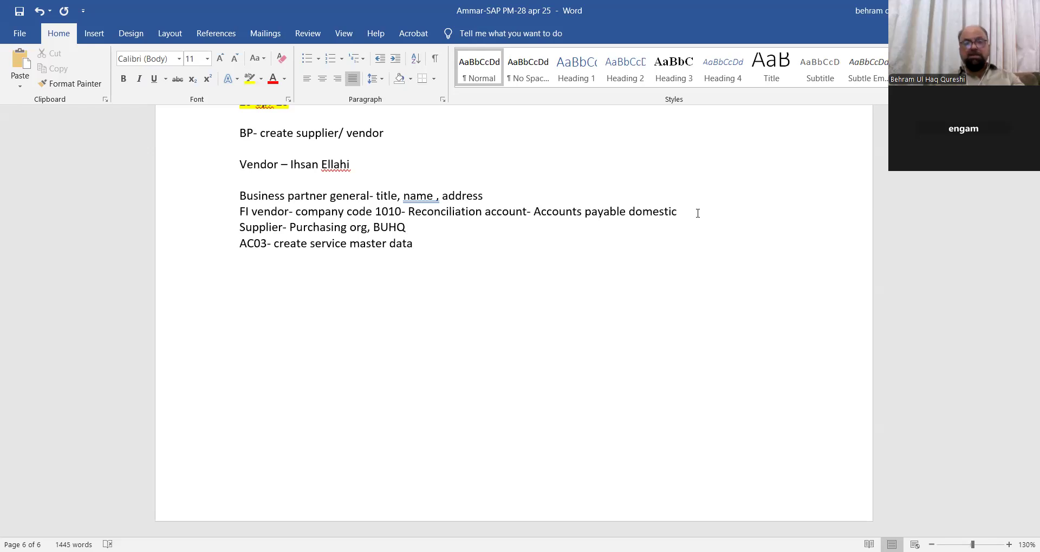
{"action": "type", "text": ", Order currency "}
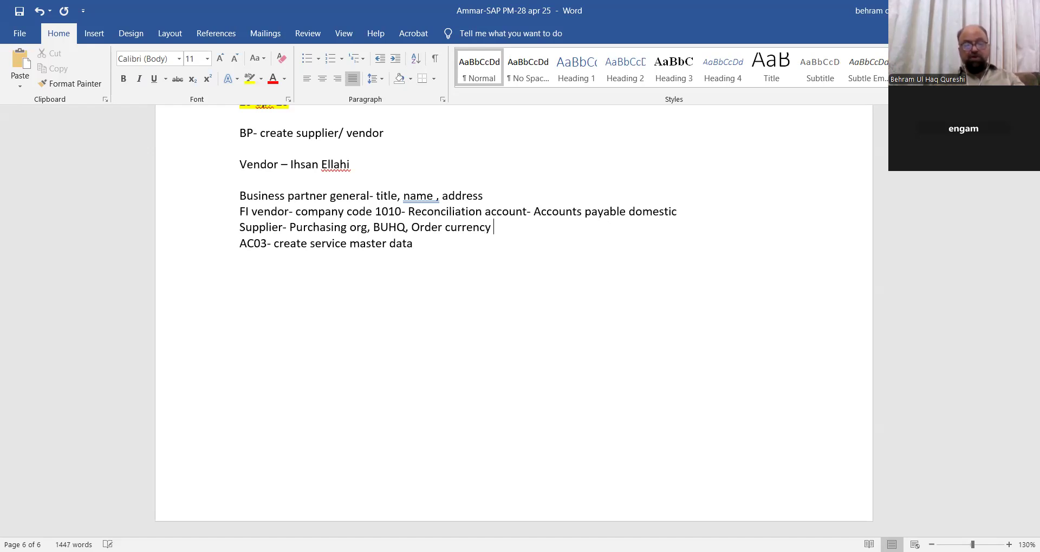
{"action": "type", "text": "EUR"}
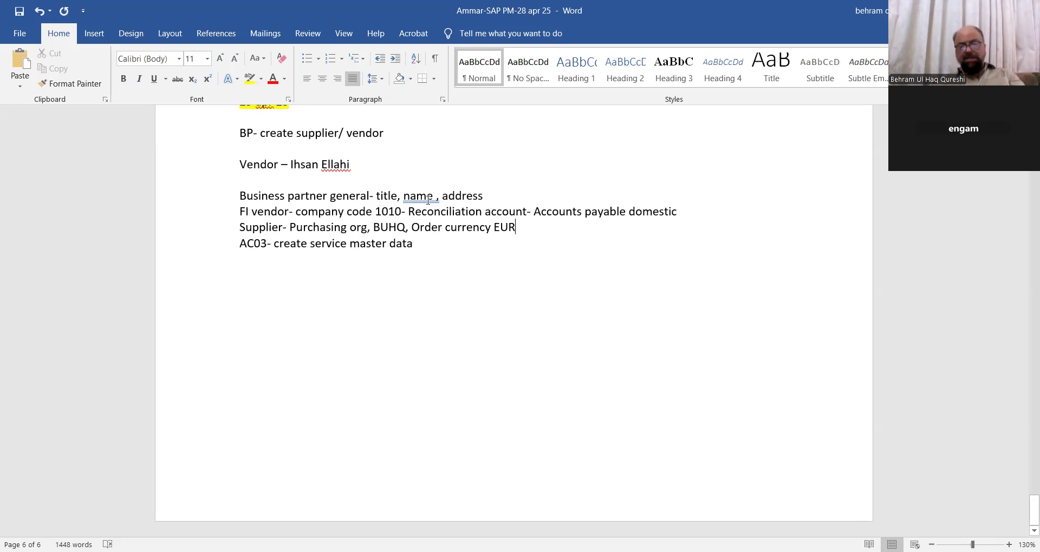
{"action": "key", "text": "ctrl+z"}
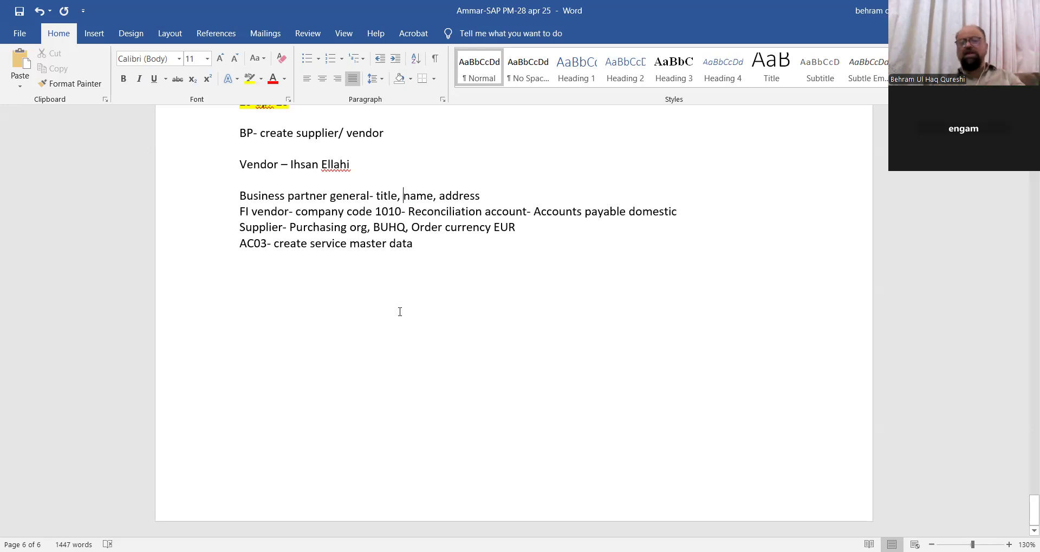
- Scroll up through the earlier material notes, then switch to the Videos folder in File Explorer
{"action": "scroll", "coordinate": [336, 206], "scroll_direction": "up", "scroll_amount": 2}
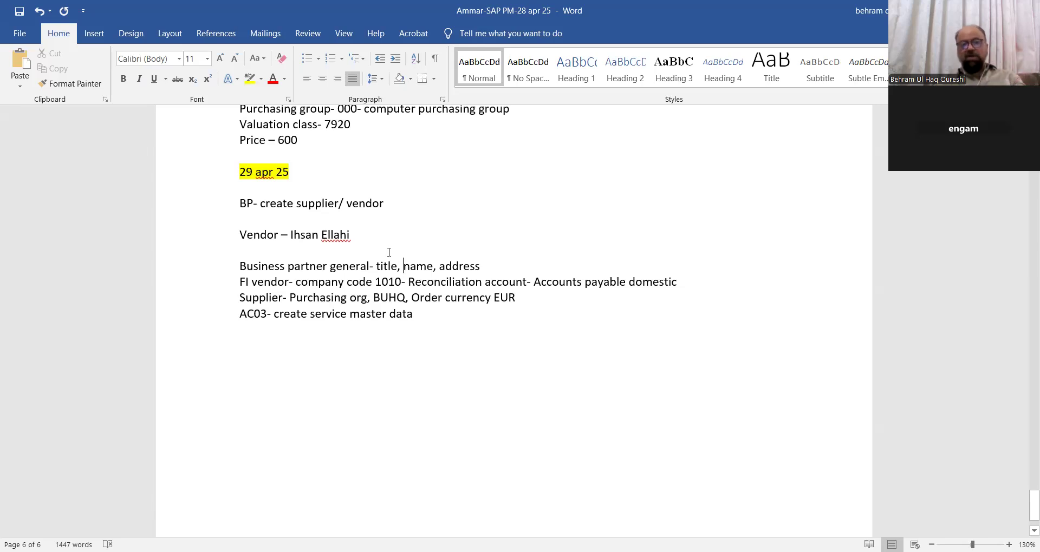
{"action": "scroll", "coordinate": [374, 247], "scroll_direction": "up", "scroll_amount": 2}
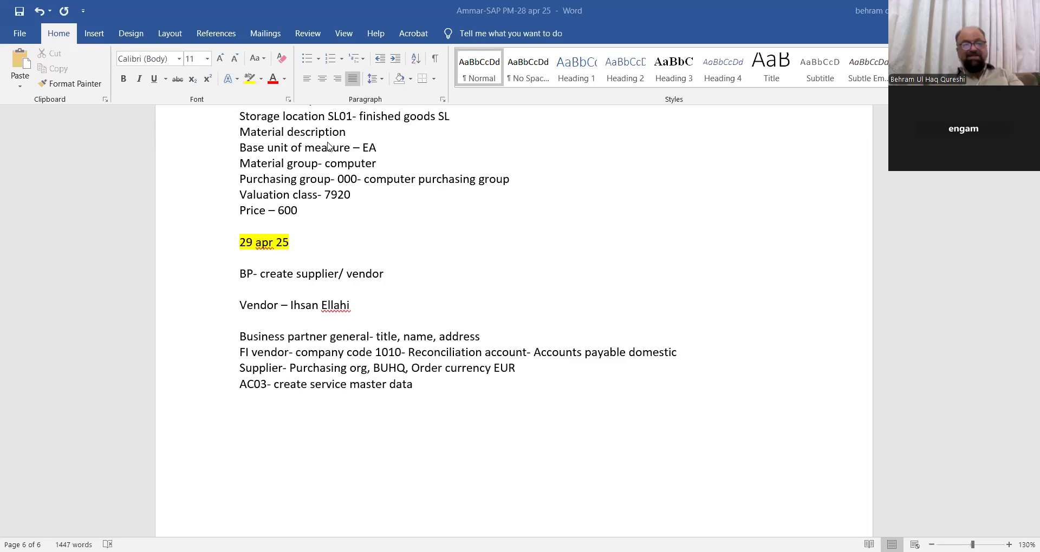
{"action": "key", "text": "alt+Tab"}
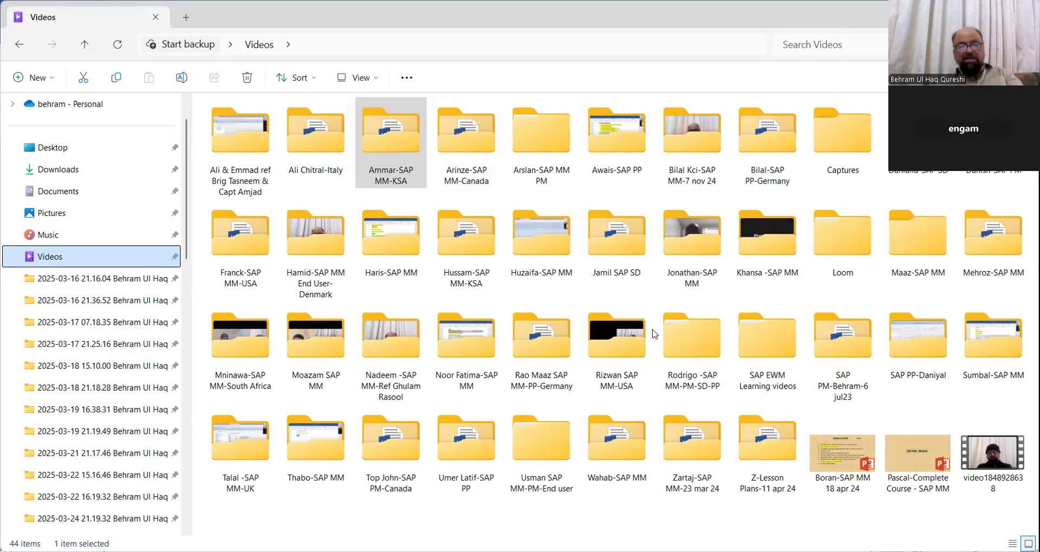
{"action": "left_click", "coordinate": [410, 153]}
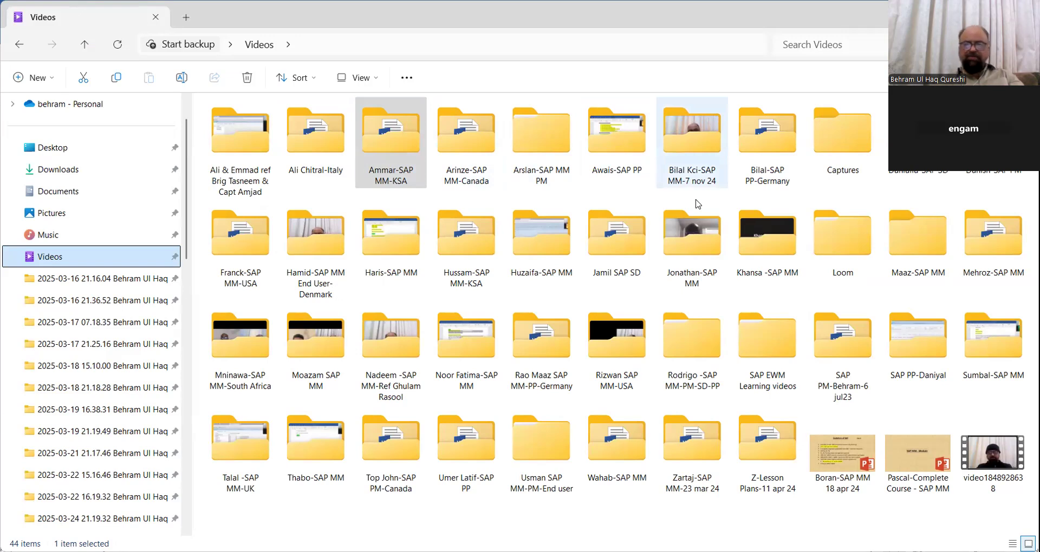
{"action": "mouse_move", "coordinate": [691, 309]}
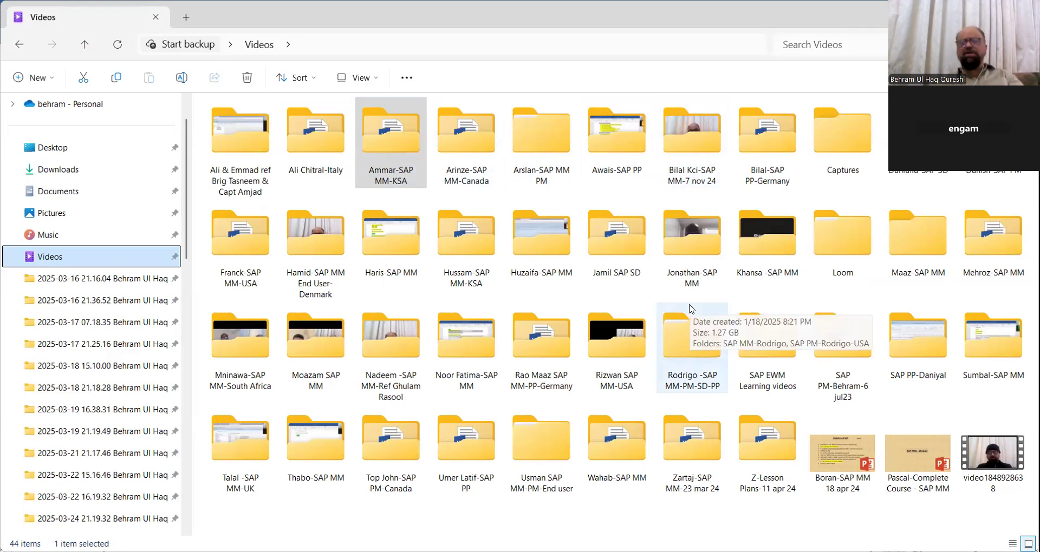